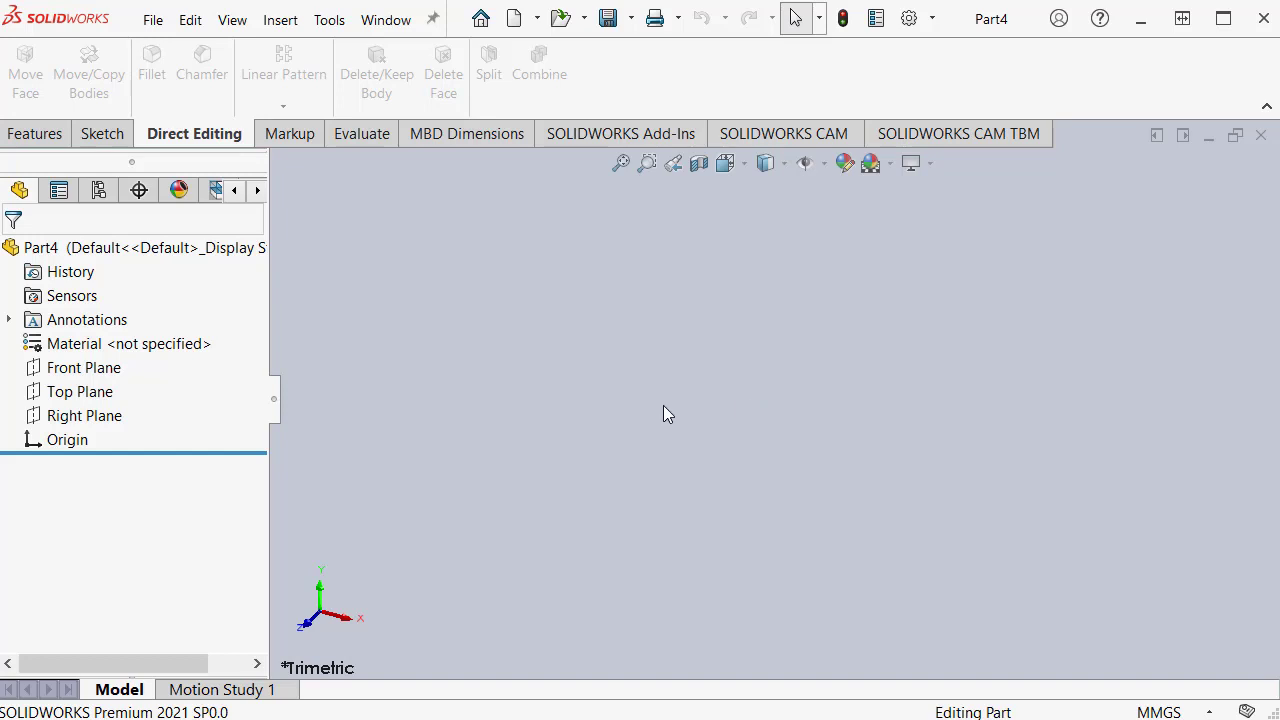
# - Start a sketch on the Top Plane and draw a 90 mm diameter circle centred on the origin
pyautogui.click(35, 398)
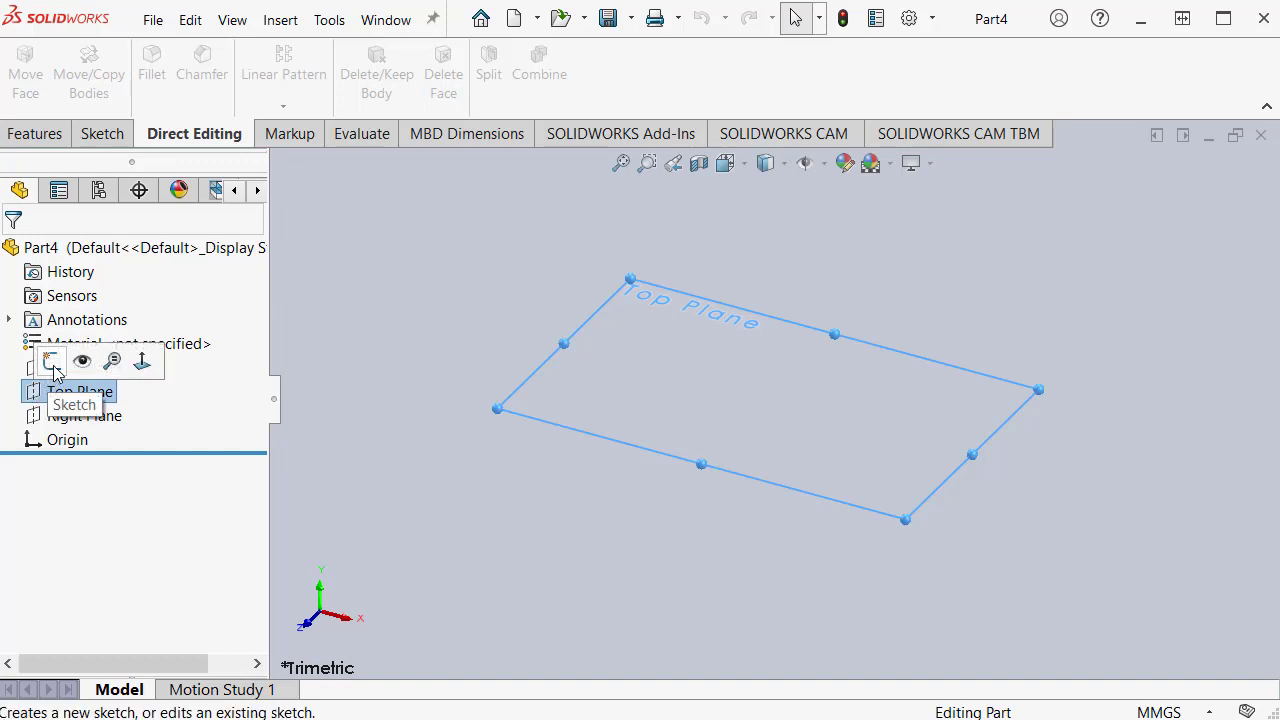
pyautogui.click(52, 363)
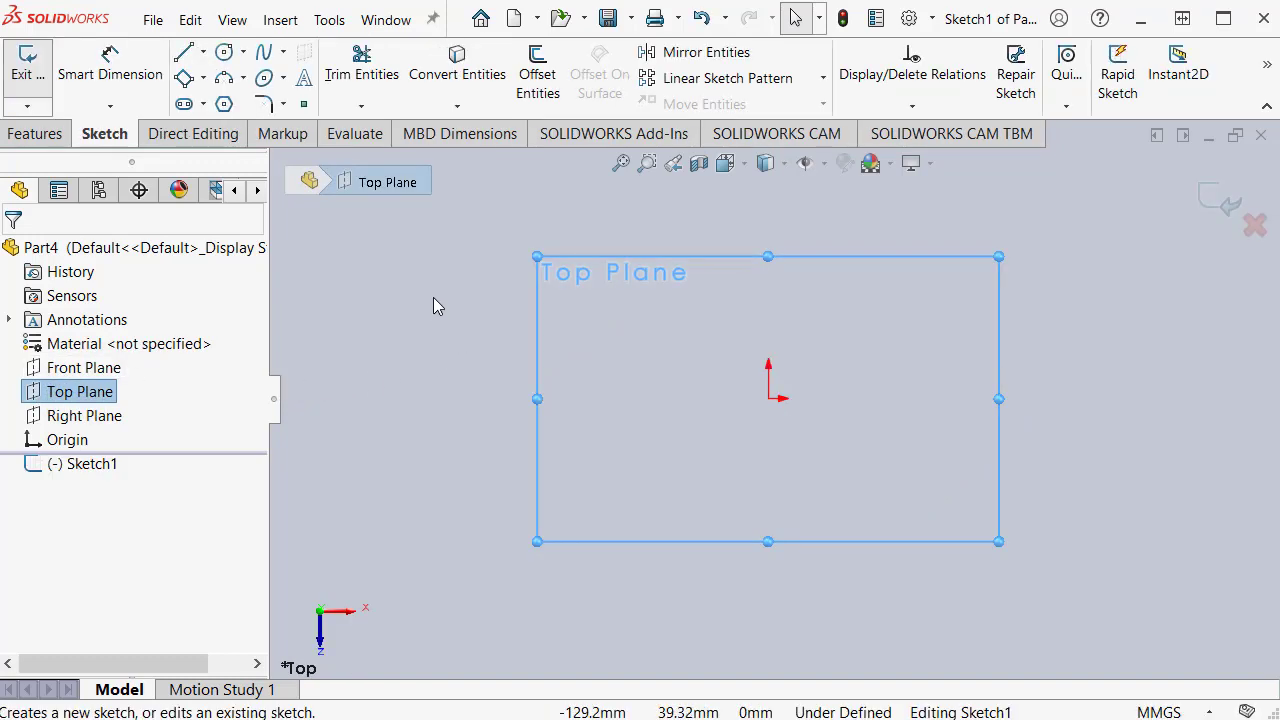
pyautogui.press('s')
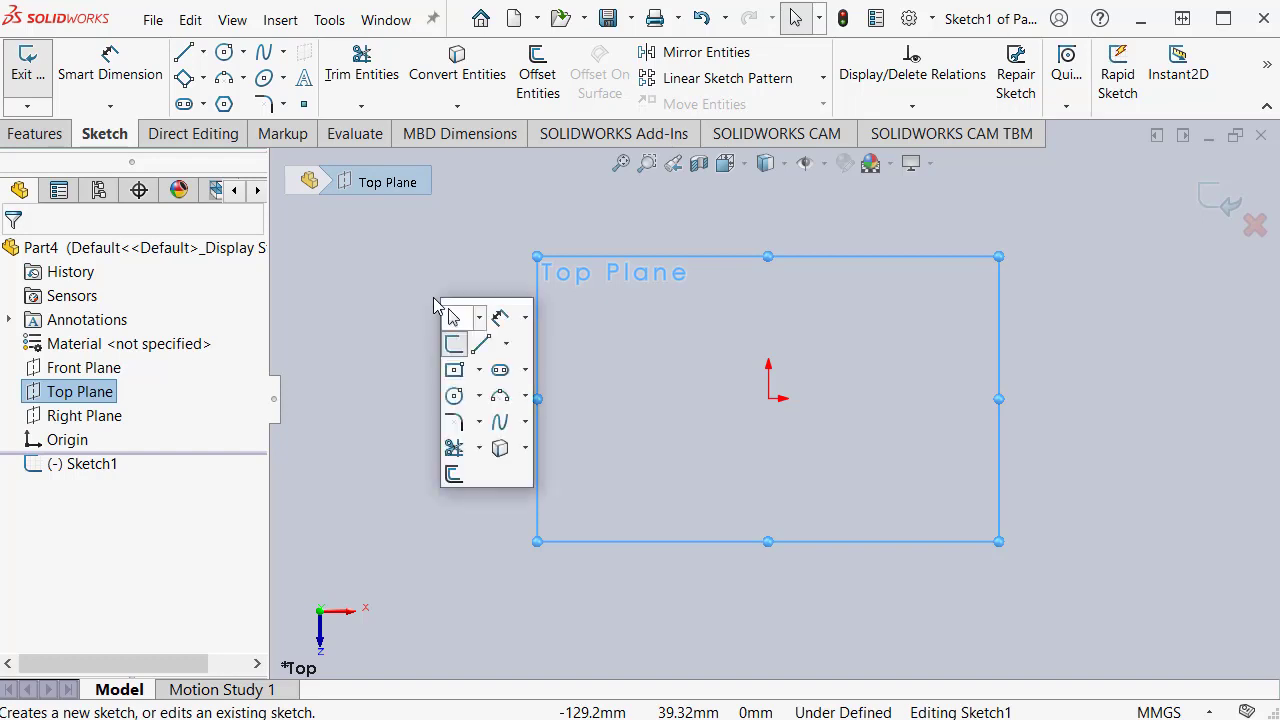
pyautogui.click(459, 400)
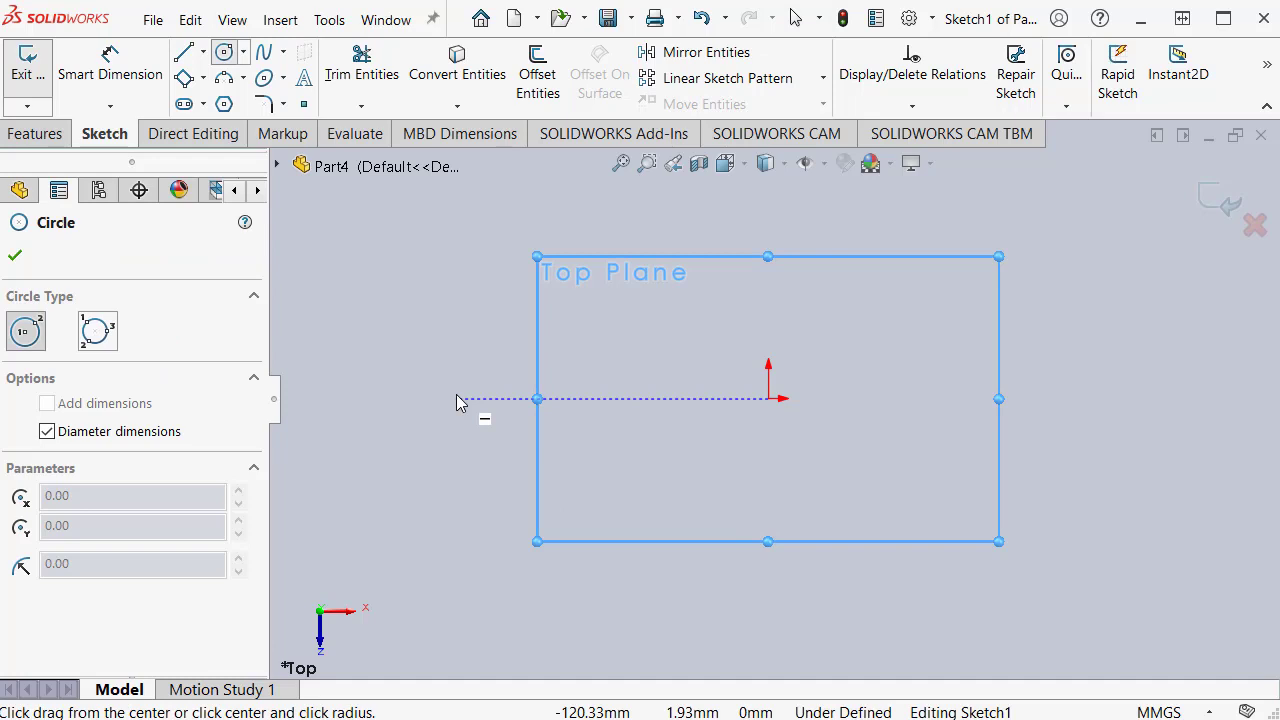
pyautogui.click(769, 400)
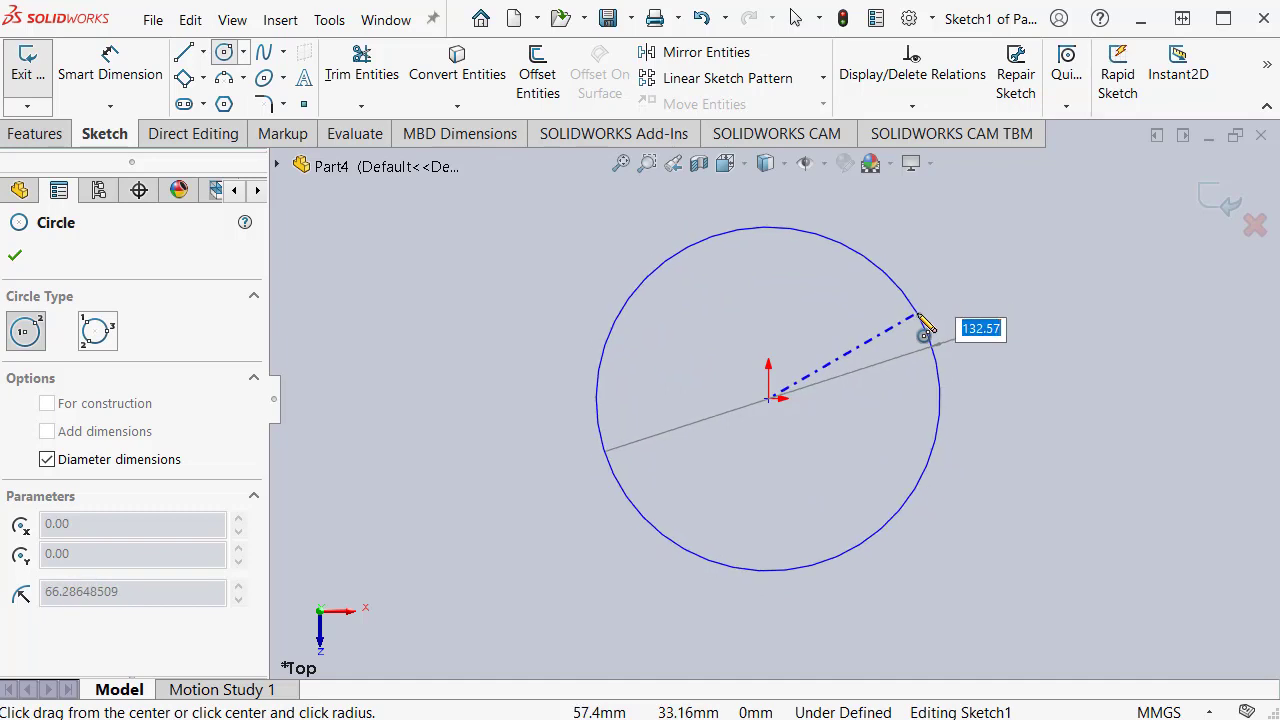
pyautogui.write('90')
pyautogui.press('Return')
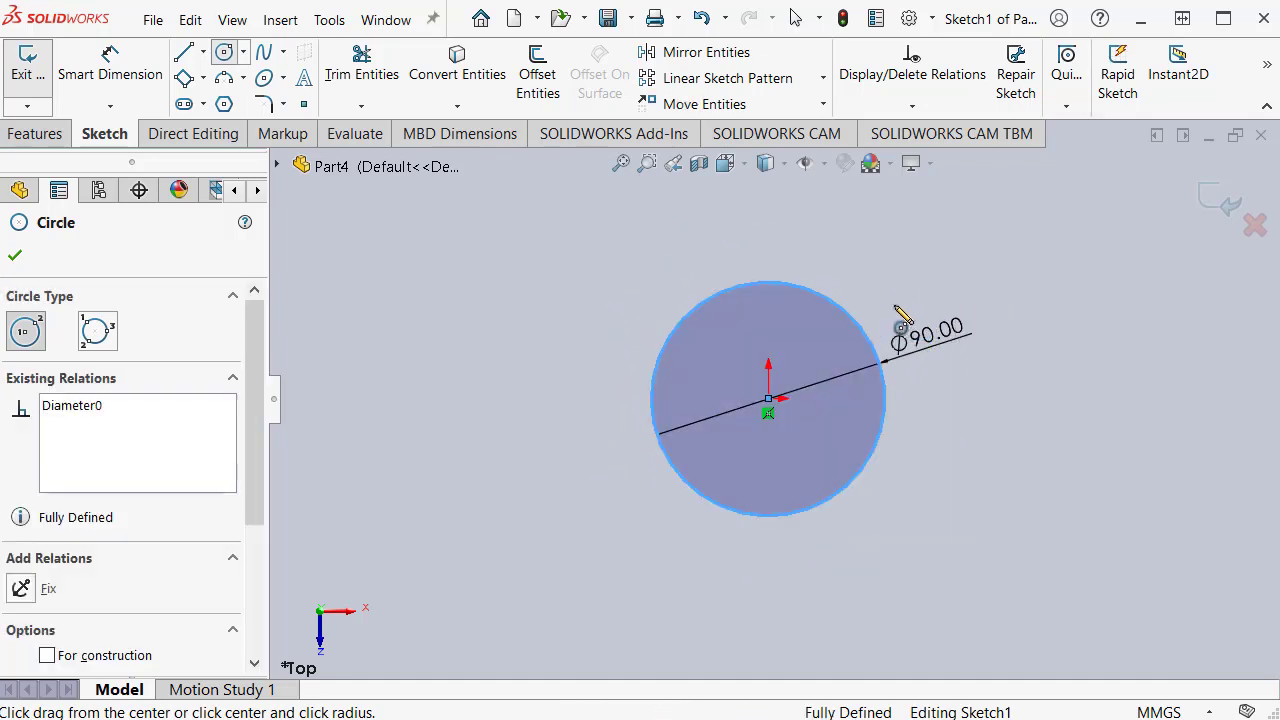
# - Add a concentric circle of 300 mm diameter at the origin and exit the sketch
pyautogui.click(769, 400)
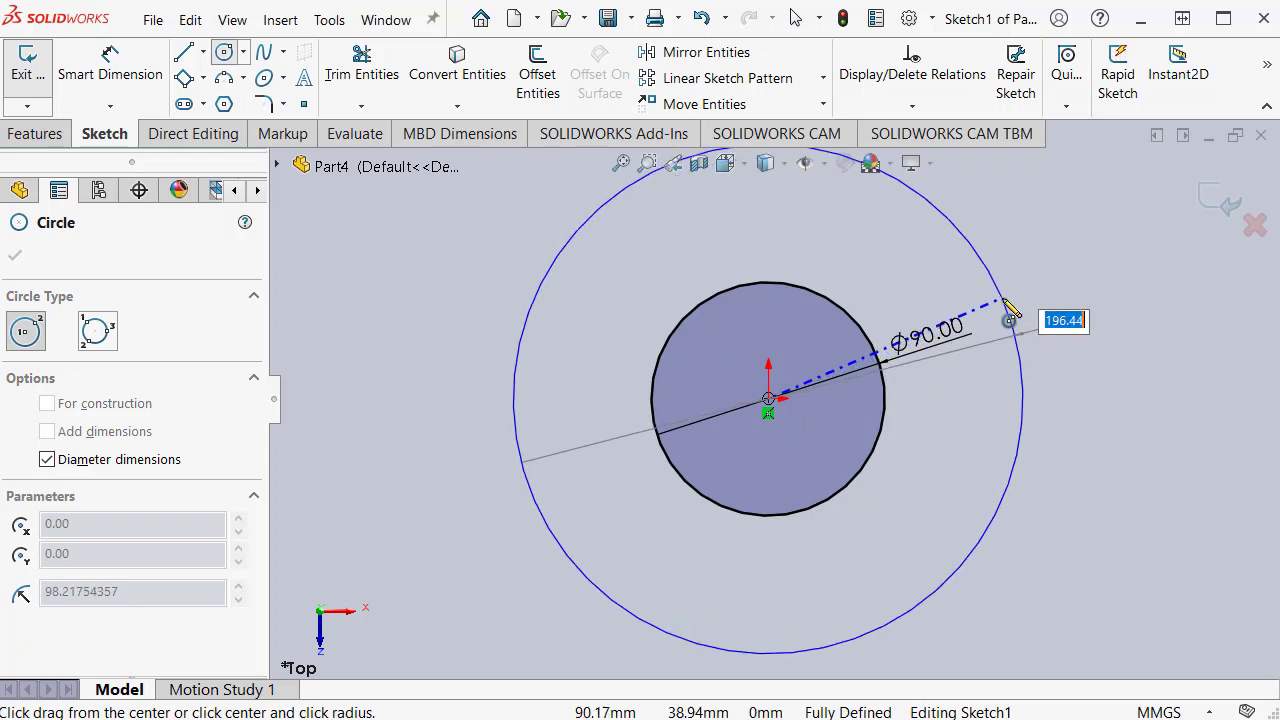
pyautogui.write('30')
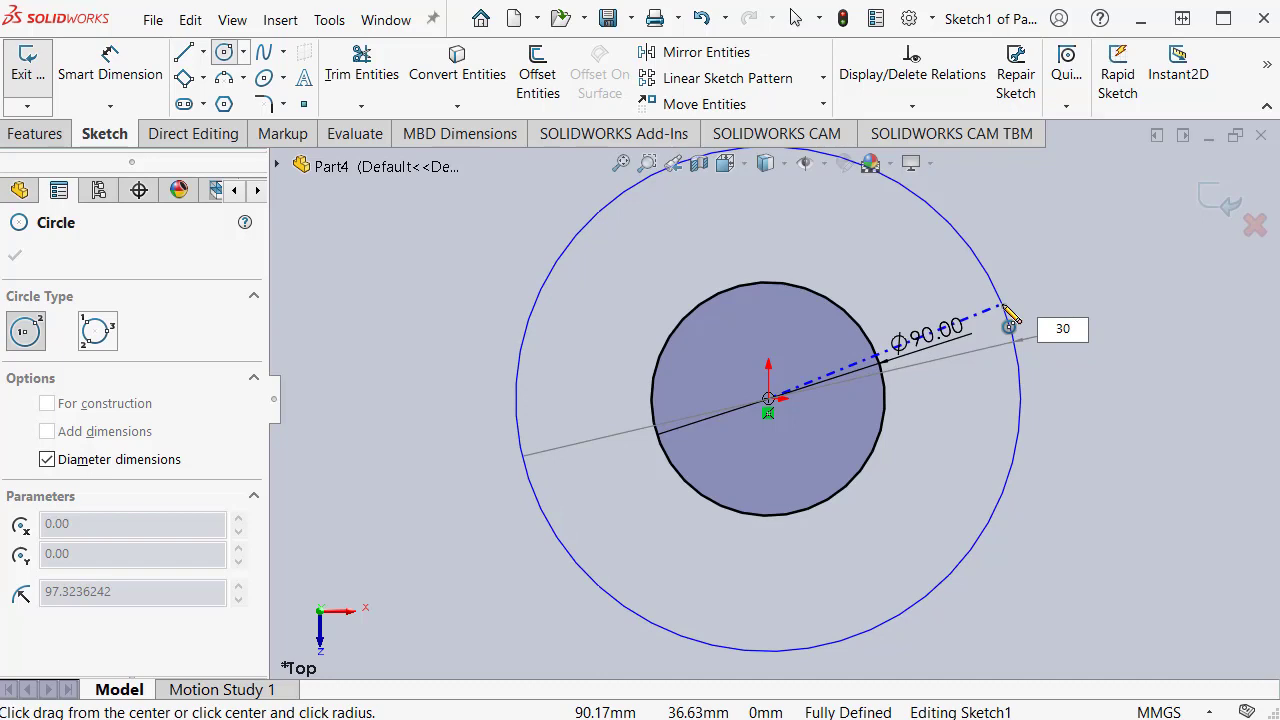
pyautogui.write('0')
pyautogui.press('Return')
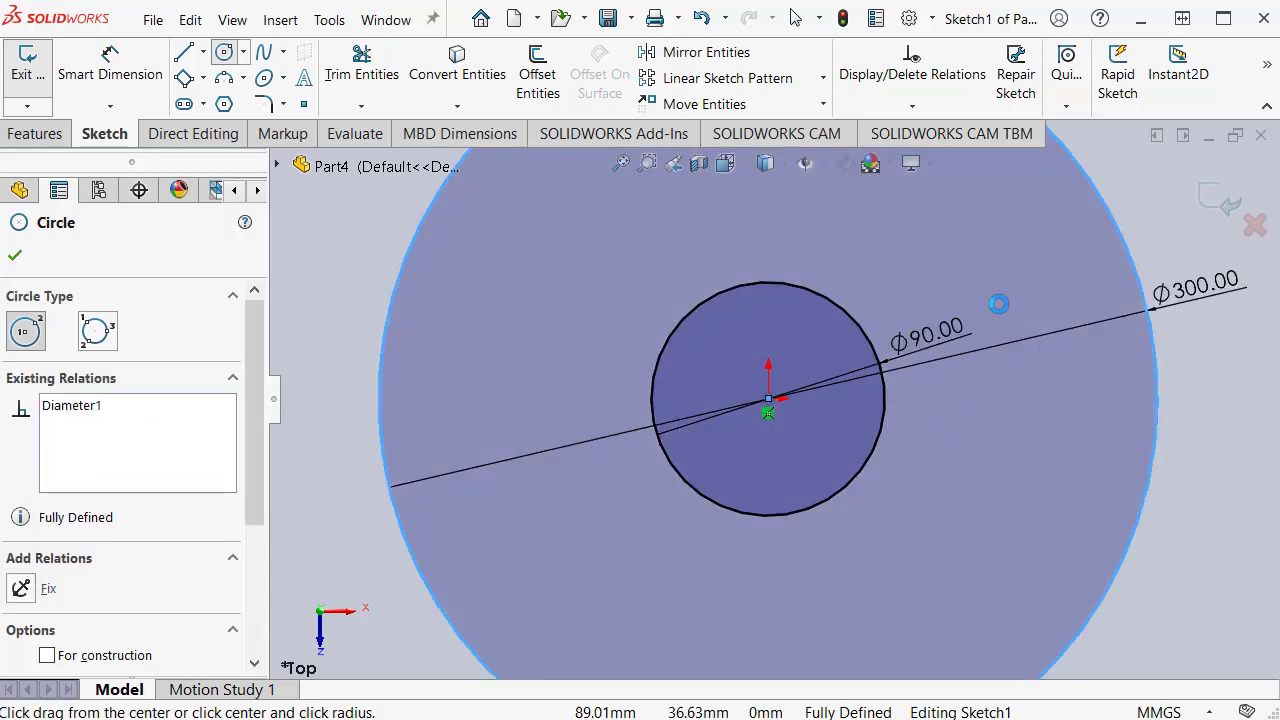
pyautogui.press('f')
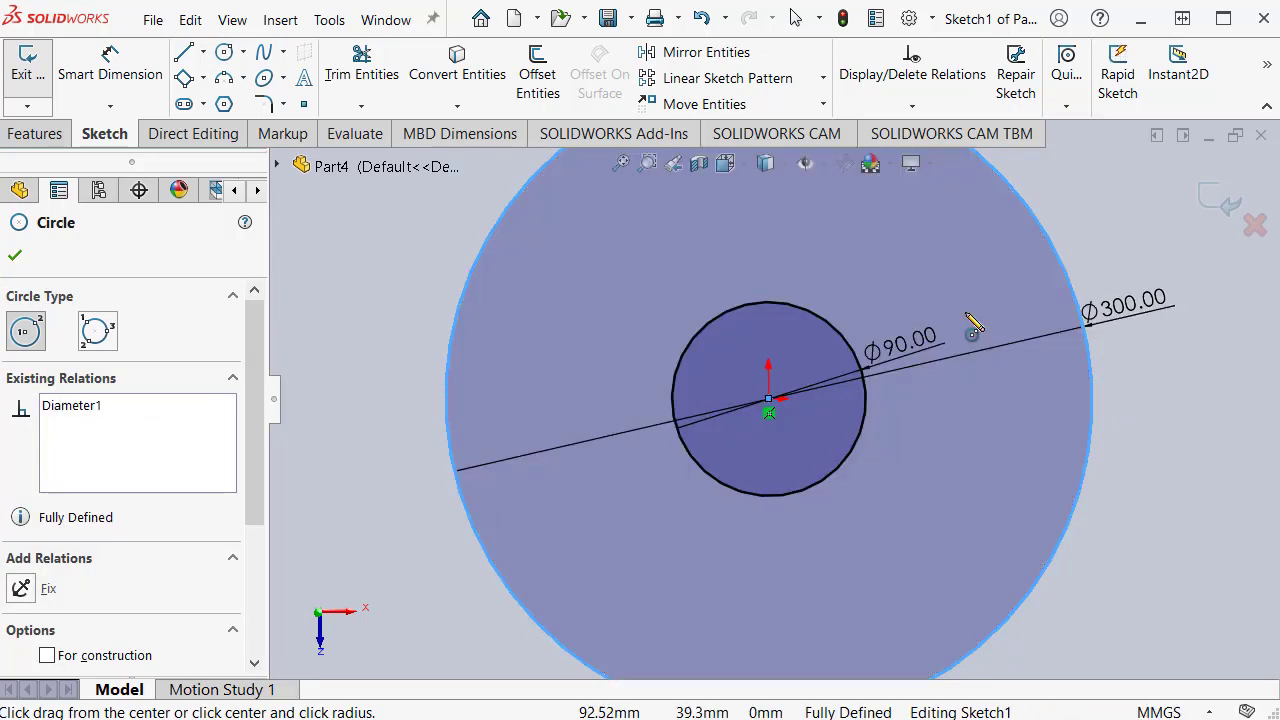
pyautogui.press('Escape')
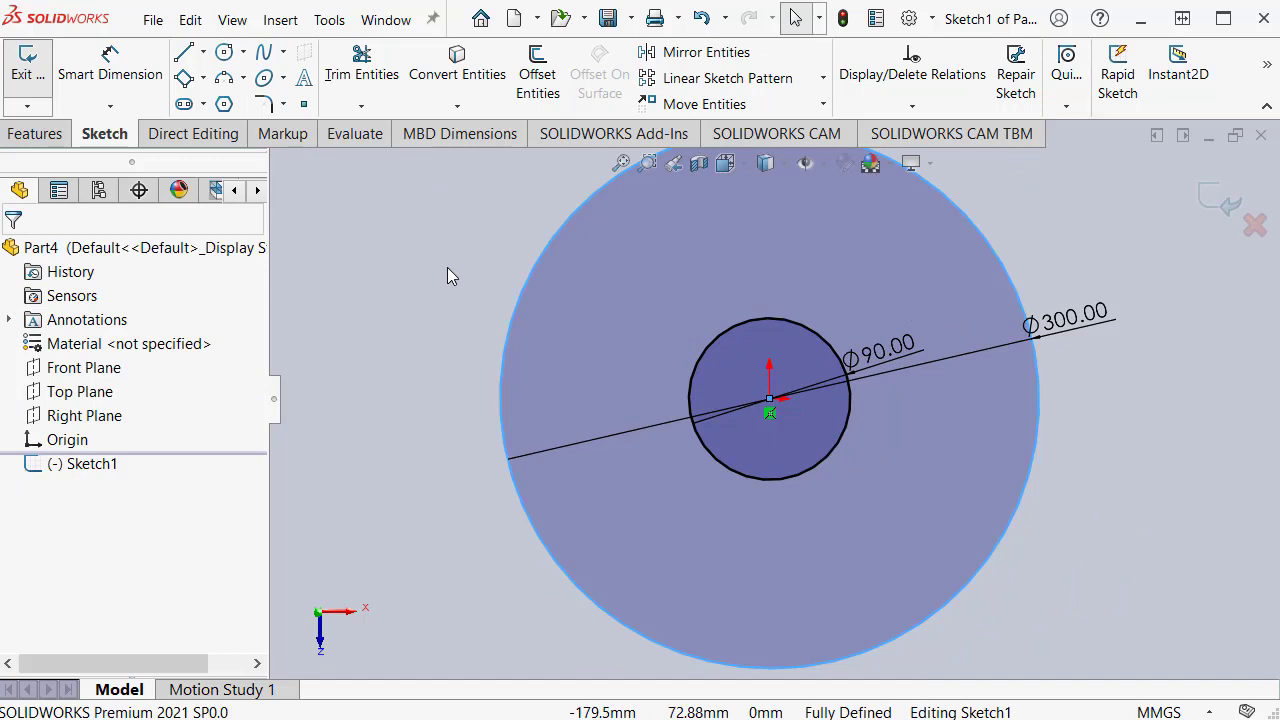
pyautogui.click(412, 272)
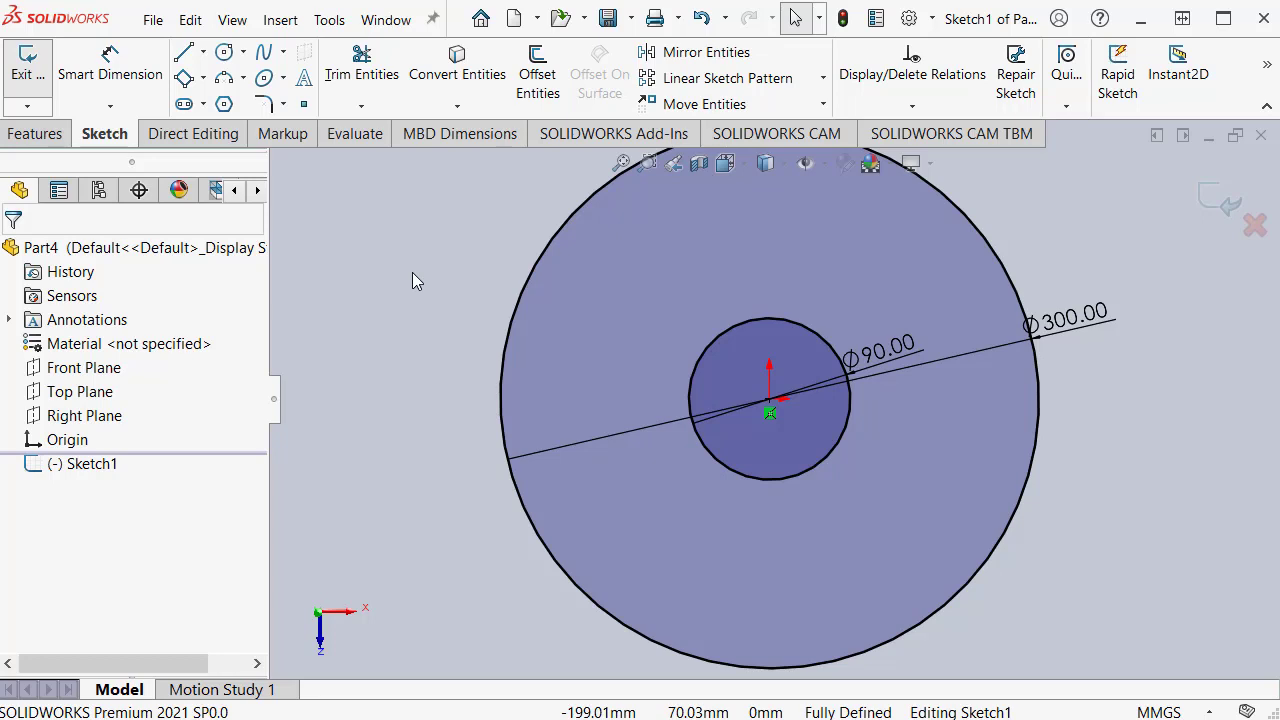
pyautogui.doubleClick(412, 286)
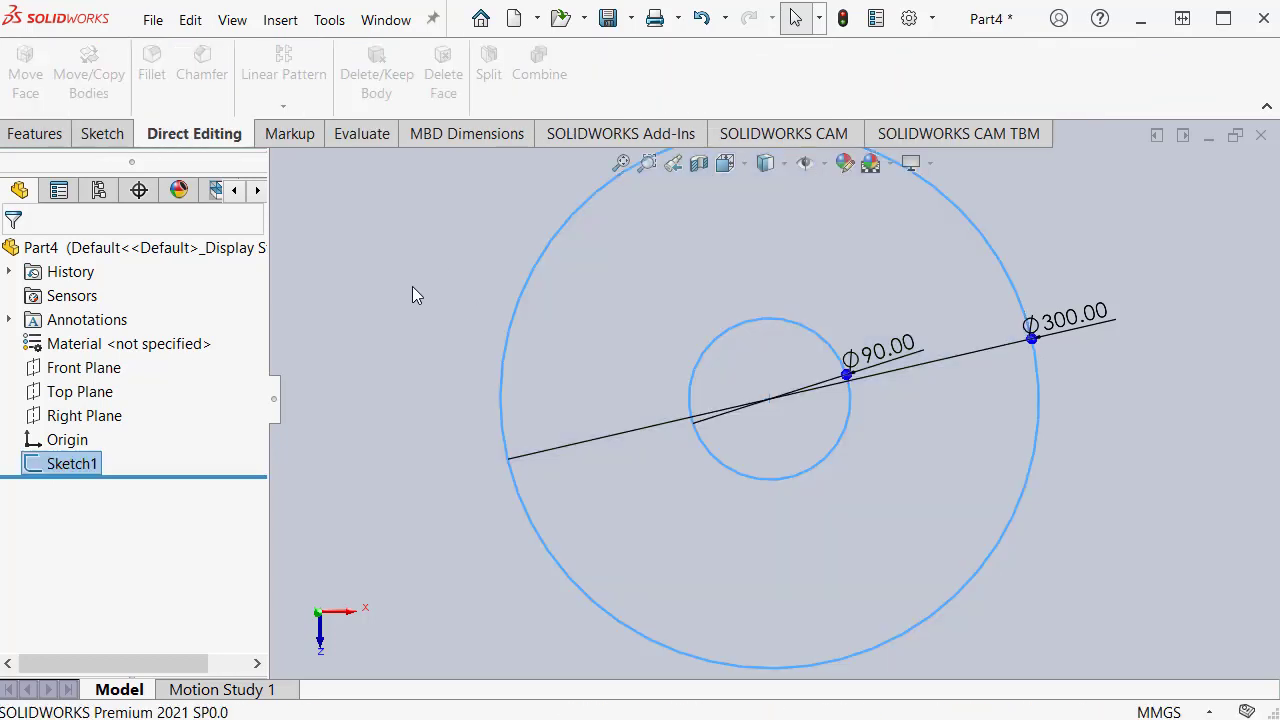
# - Start an Extruded Boss/Base from the sketch, selecting the contours so that only the ring between the two circles is filled
pyautogui.hotkey('ctrl', '7')
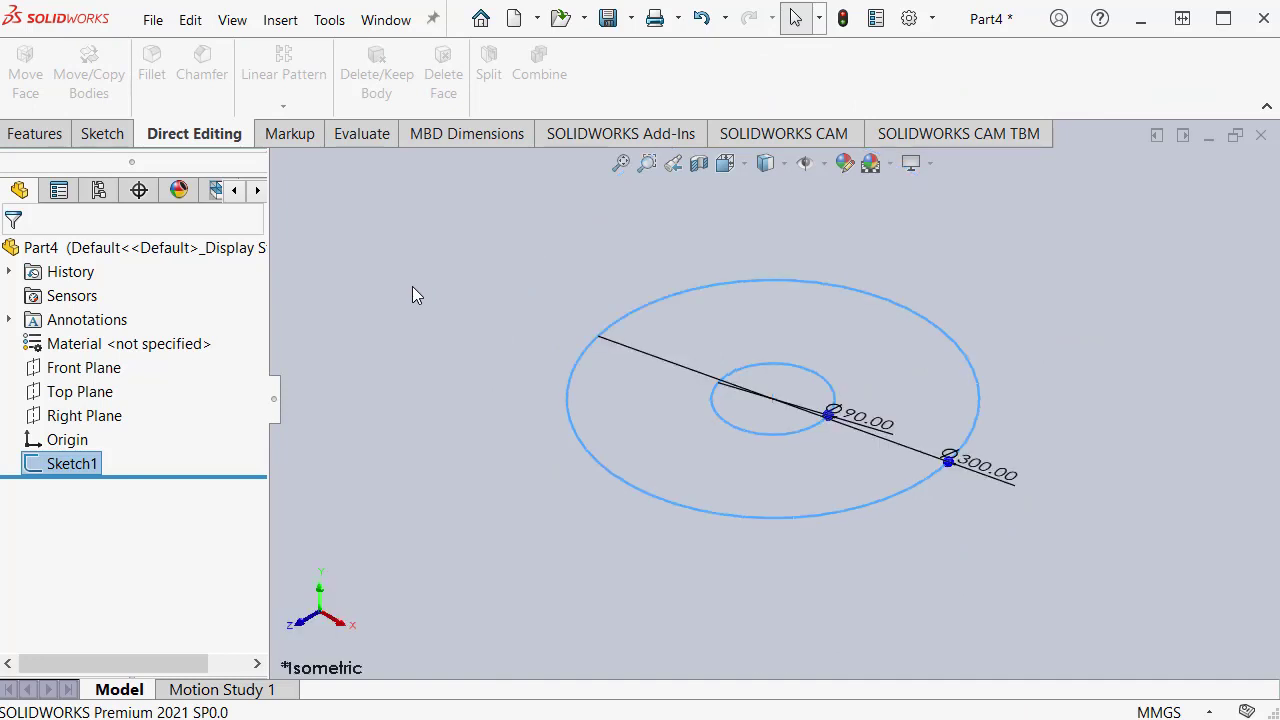
pyautogui.click(412, 288)
pyautogui.click(448, 243)
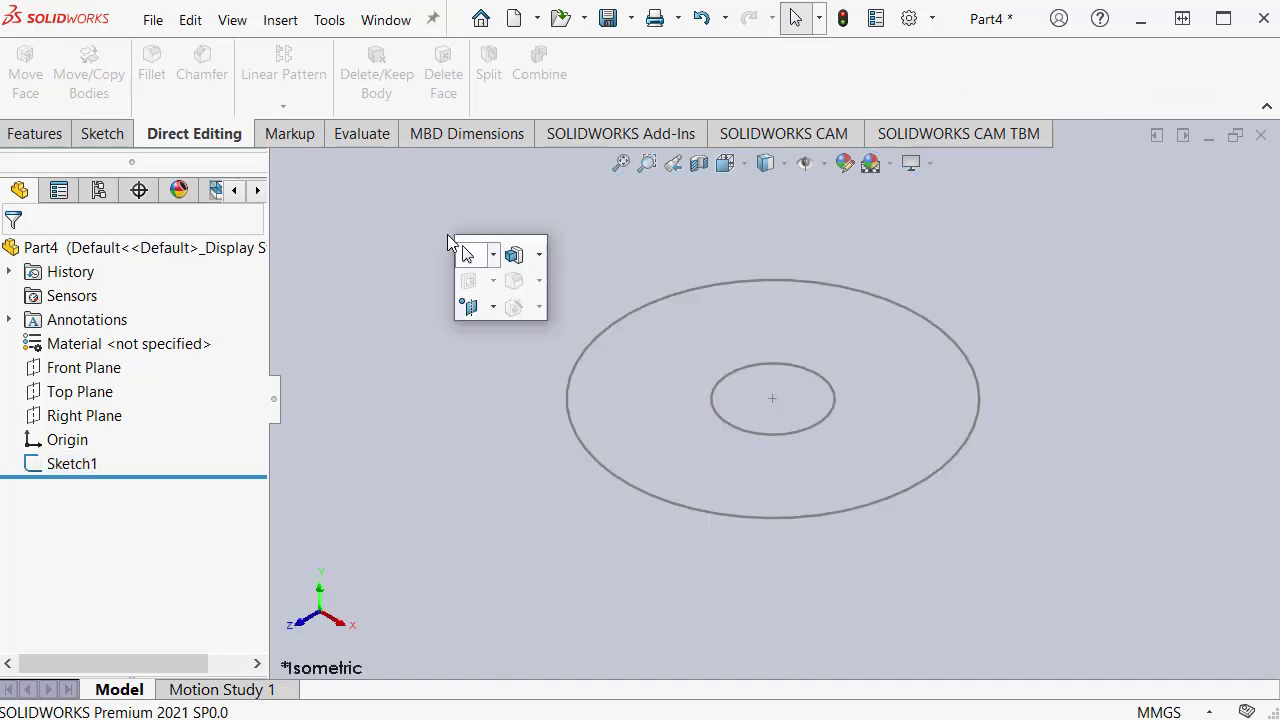
pyautogui.click(540, 256)
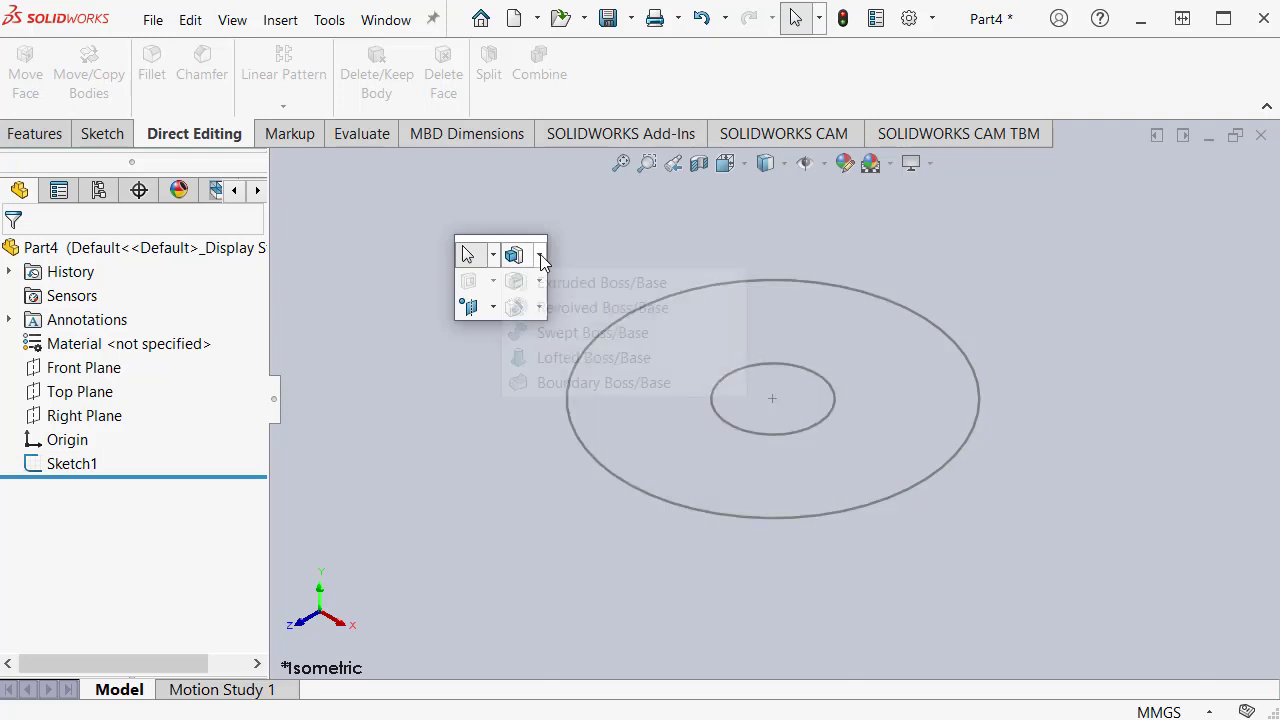
pyautogui.click(699, 287)
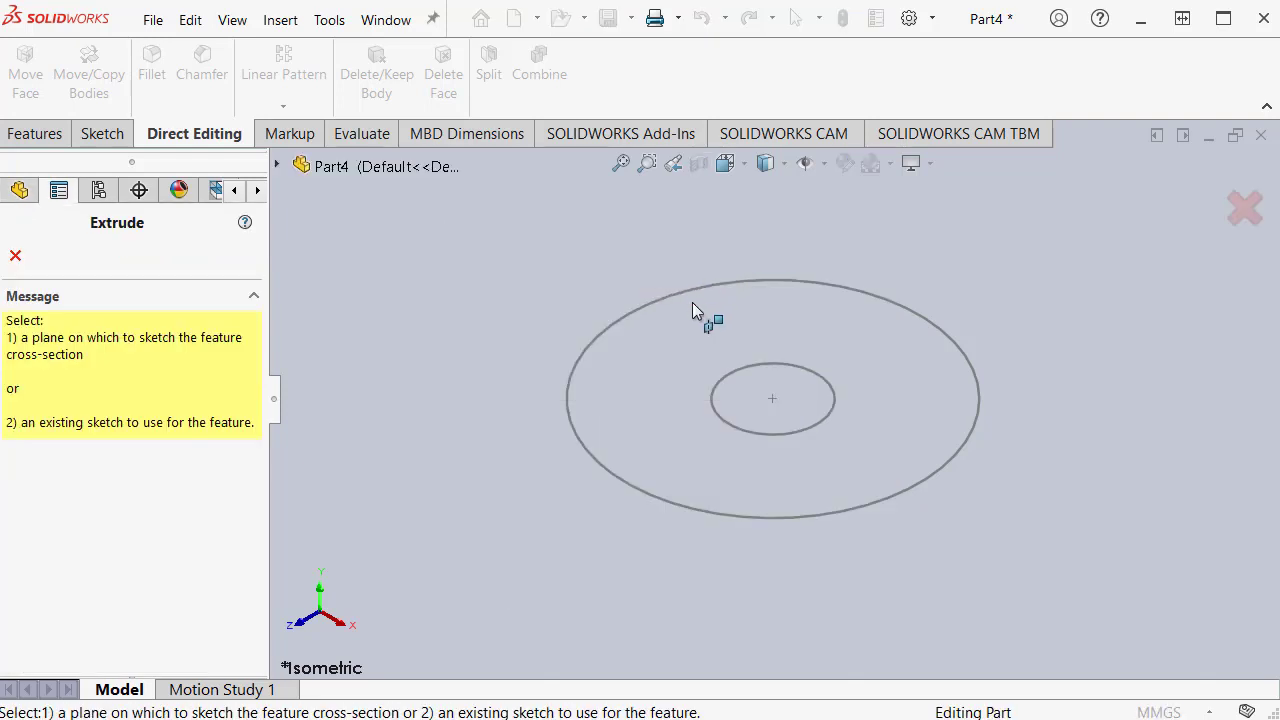
pyautogui.click(695, 289)
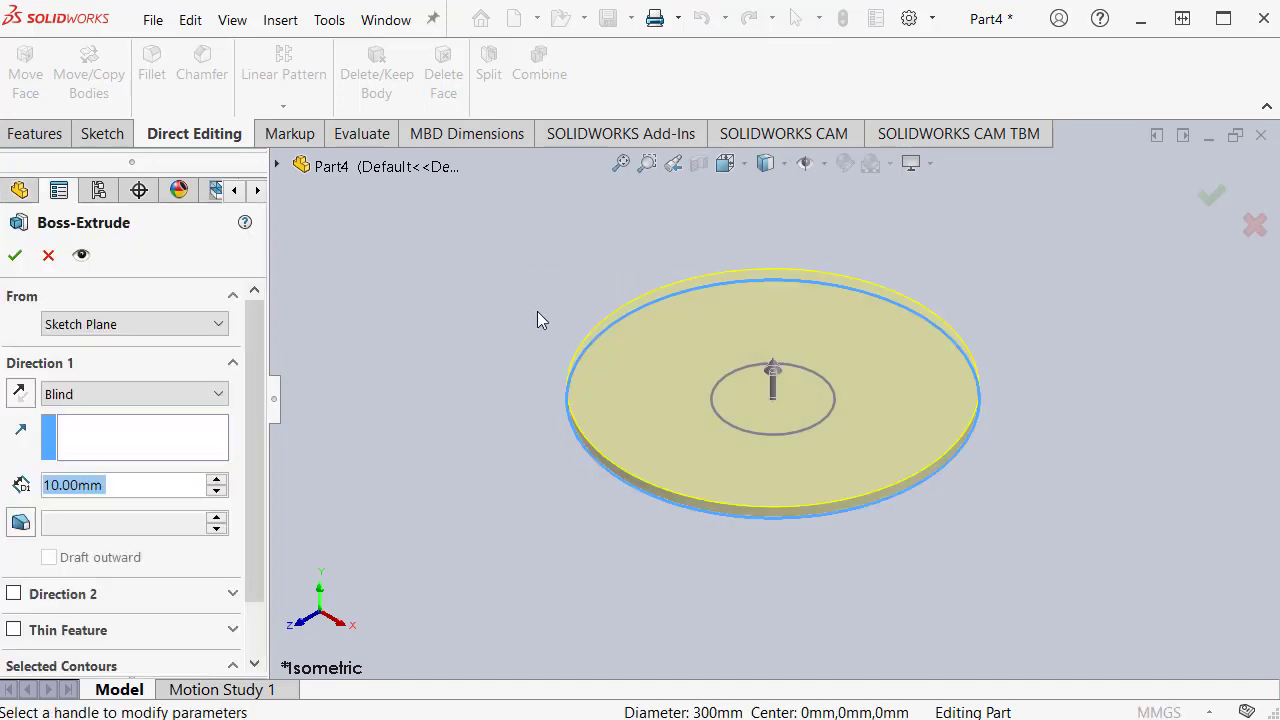
pyautogui.scroll(-2, 253, 451)
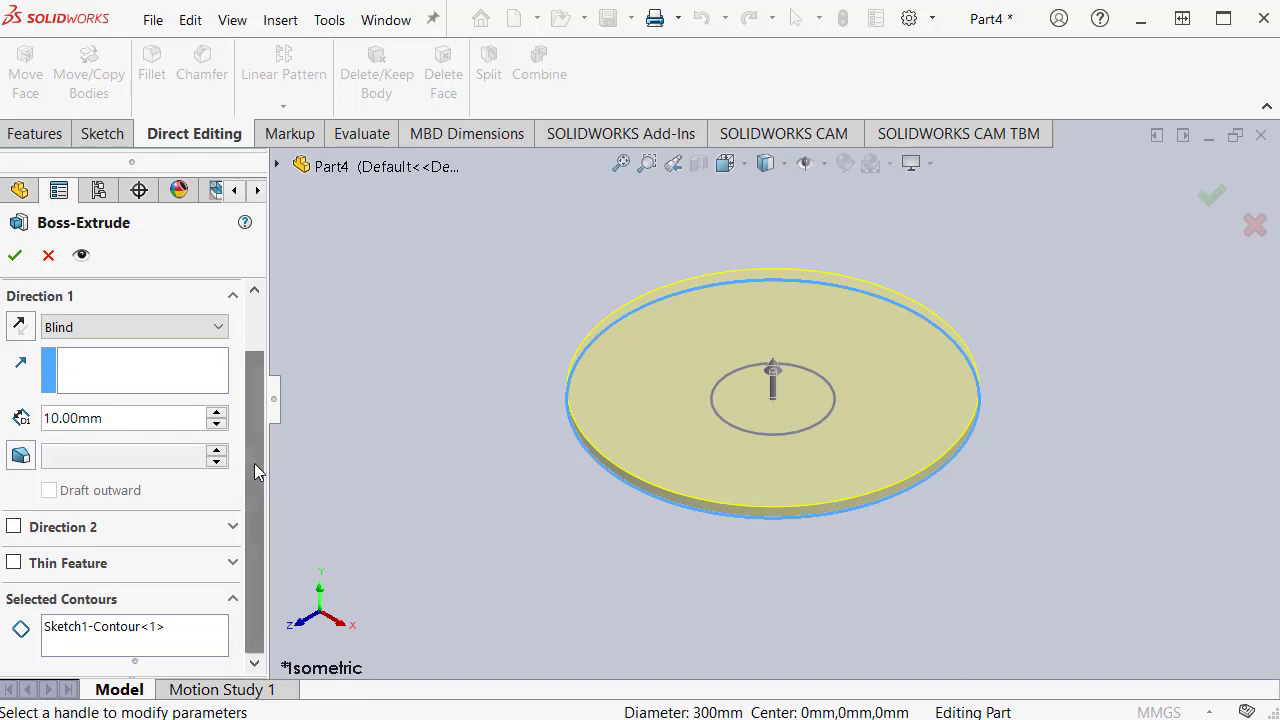
pyautogui.click(184, 640)
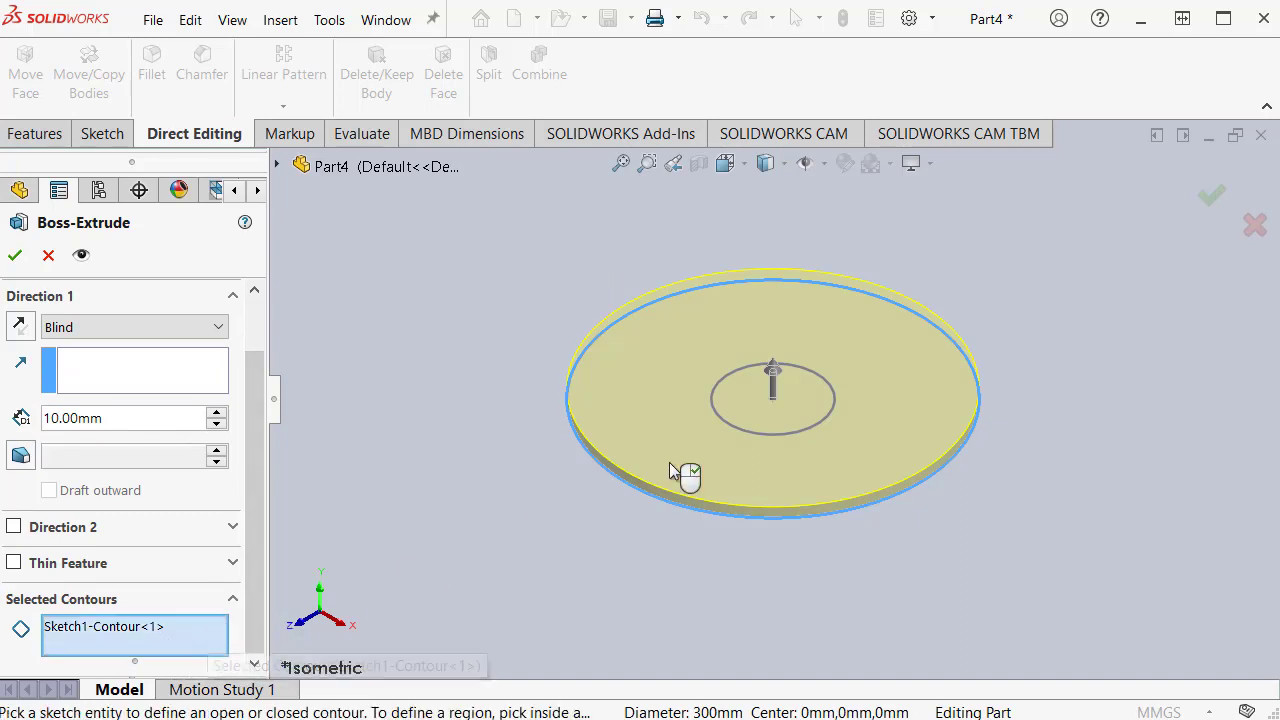
pyautogui.click(783, 405)
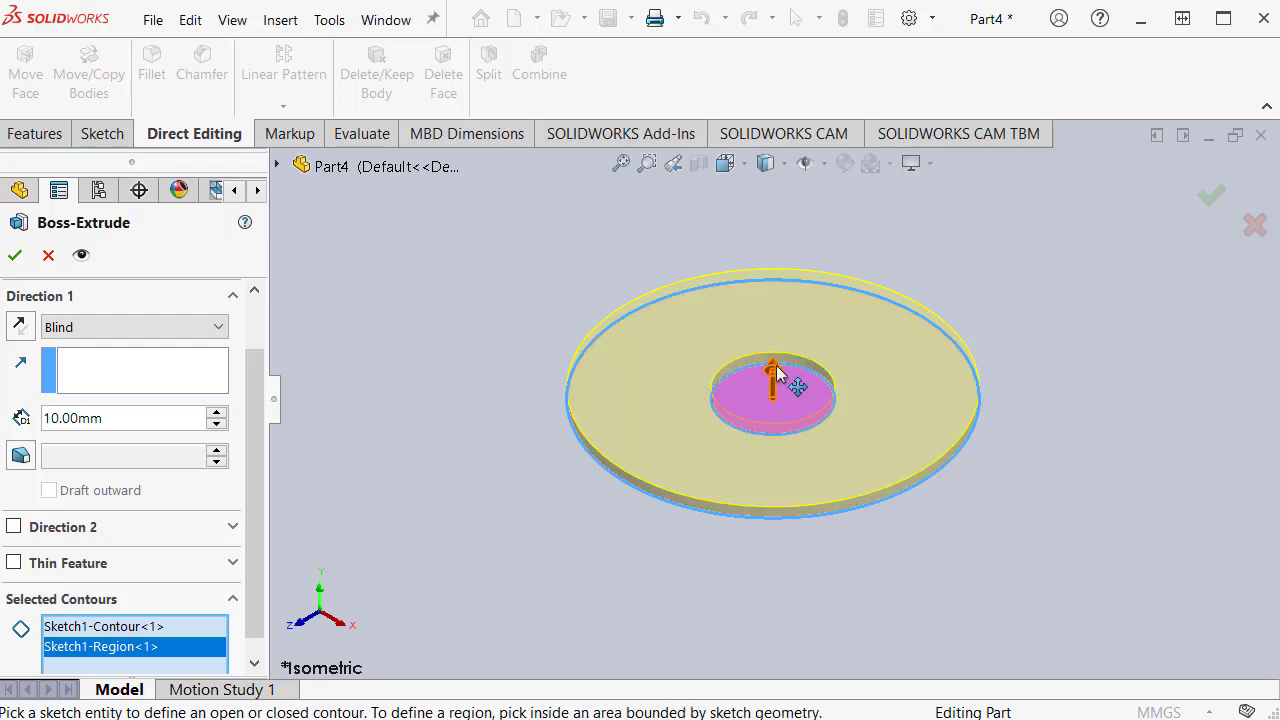
# - Set the ring's blind extrusion depth to 60 mm and finish the extrusion
pyautogui.moveTo(776, 375); pyautogui.dragTo(771, 277)
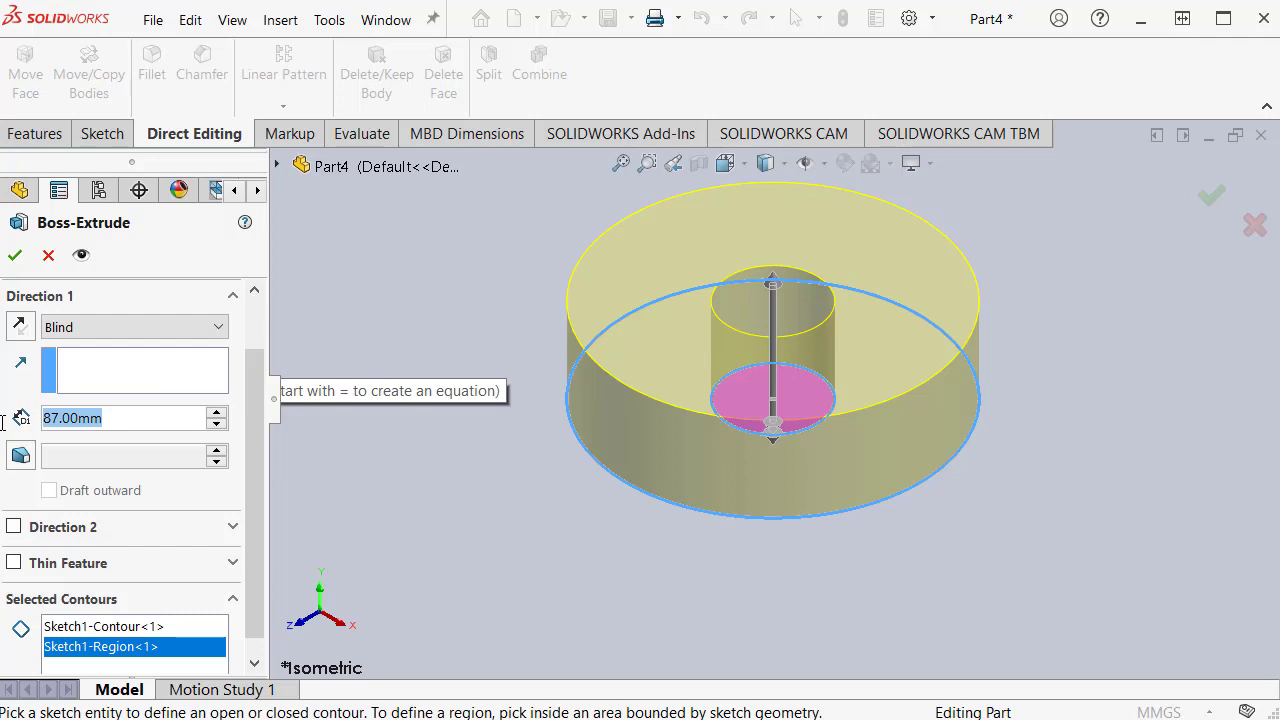
pyautogui.write('60')
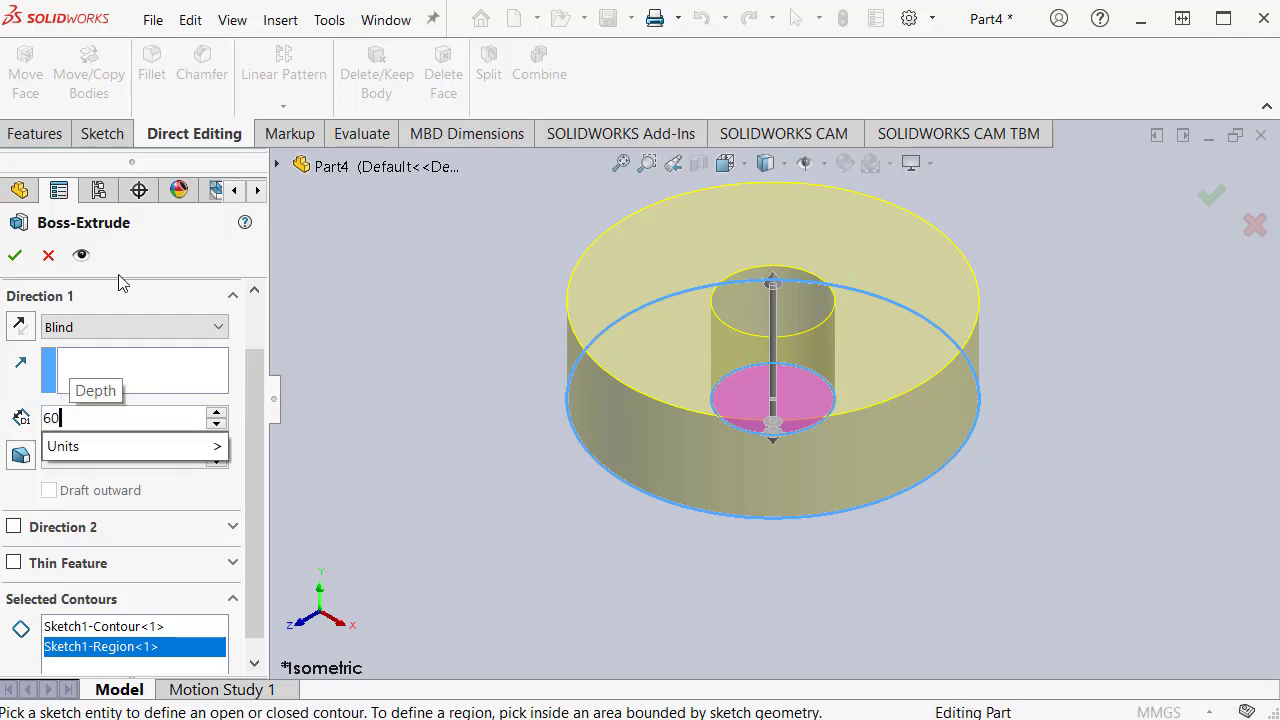
pyautogui.click(15, 256)
pyautogui.click(15, 256)
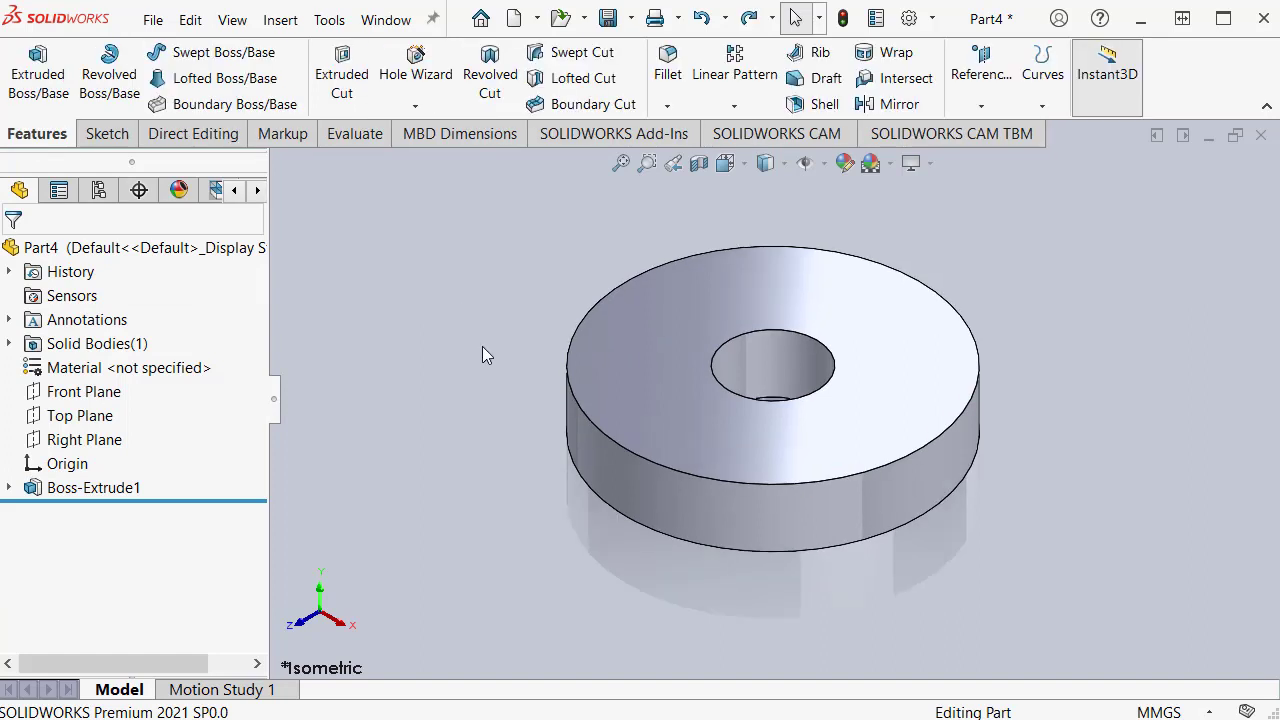
# - Fillet the outer edge and the hole edge on the ring's underside with a 10 mm radius
pyautogui.moveTo(483, 348); pyautogui.dragTo(526, 326, button='middle')
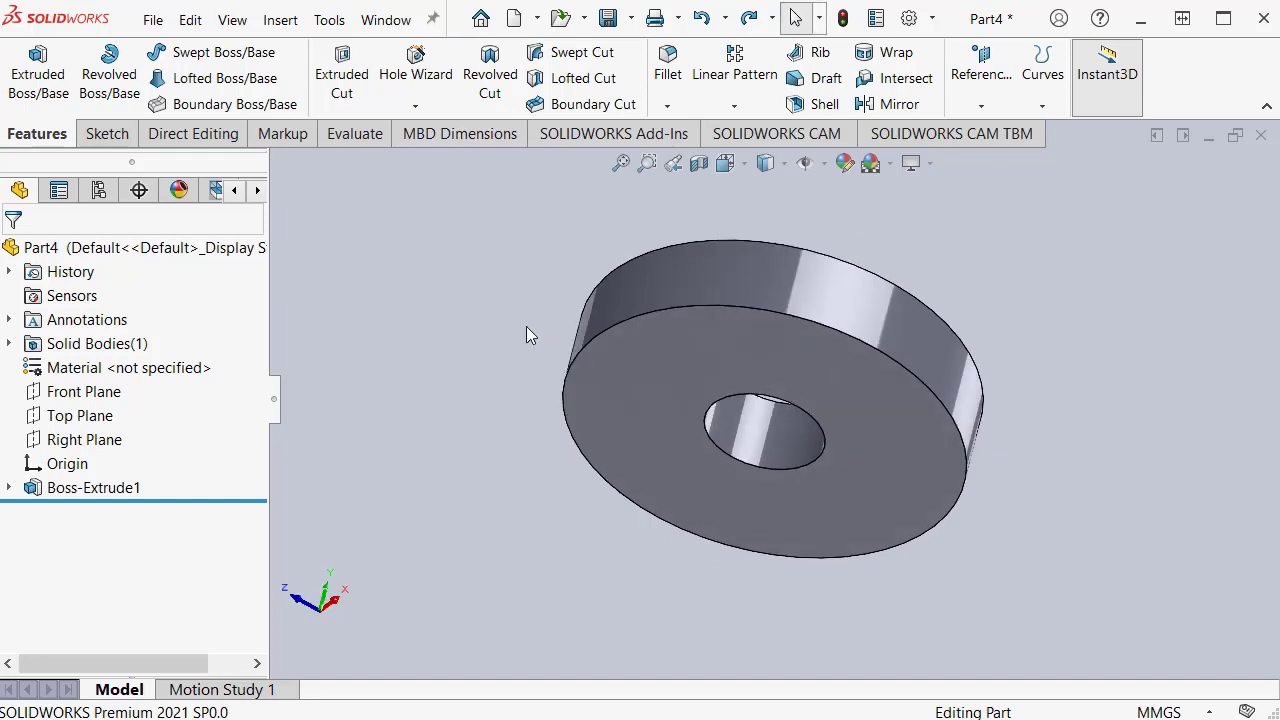
pyautogui.click(591, 338)
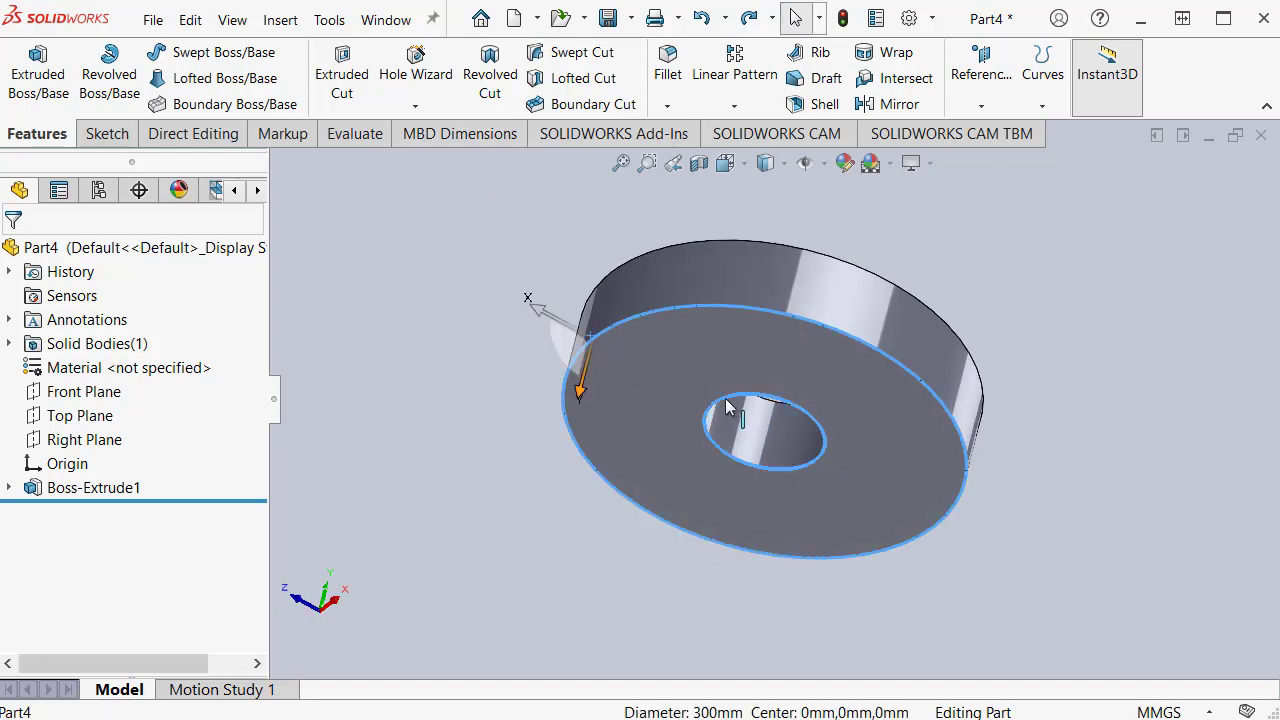
pyautogui.keyDown('ctrl'); pyautogui.click(725, 400); pyautogui.keyUp('ctrl')
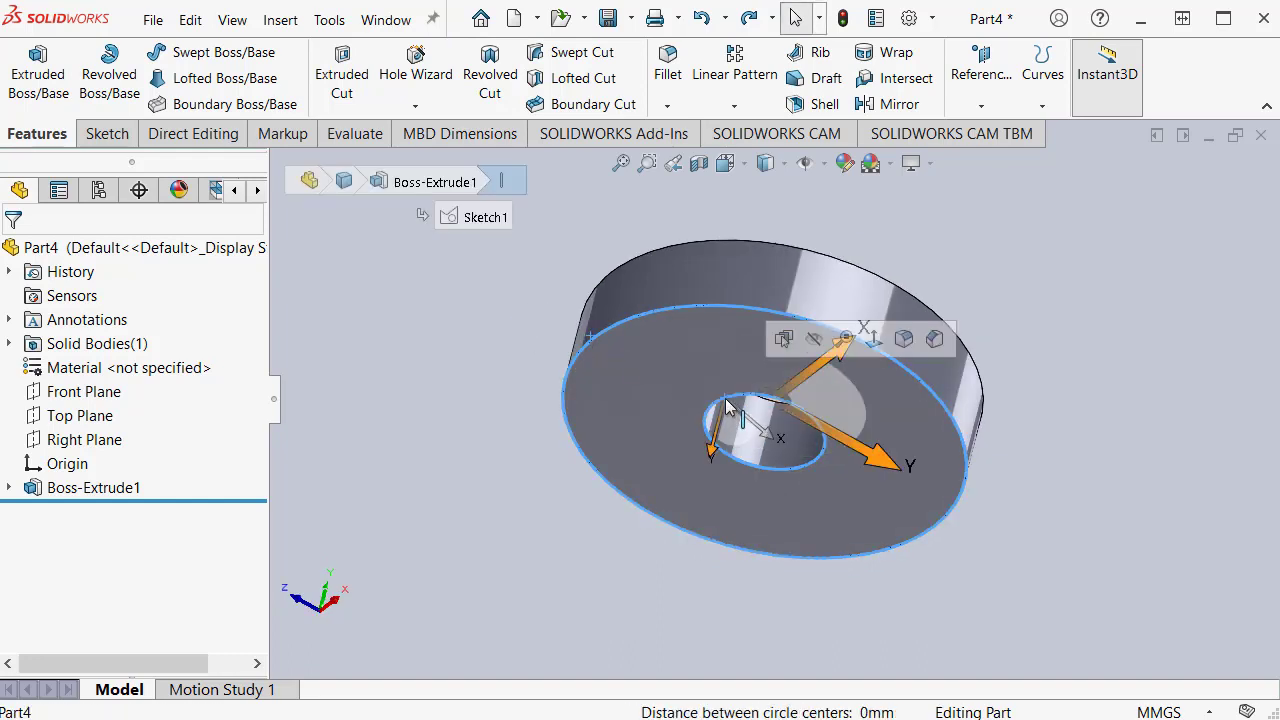
pyautogui.click(906, 341)
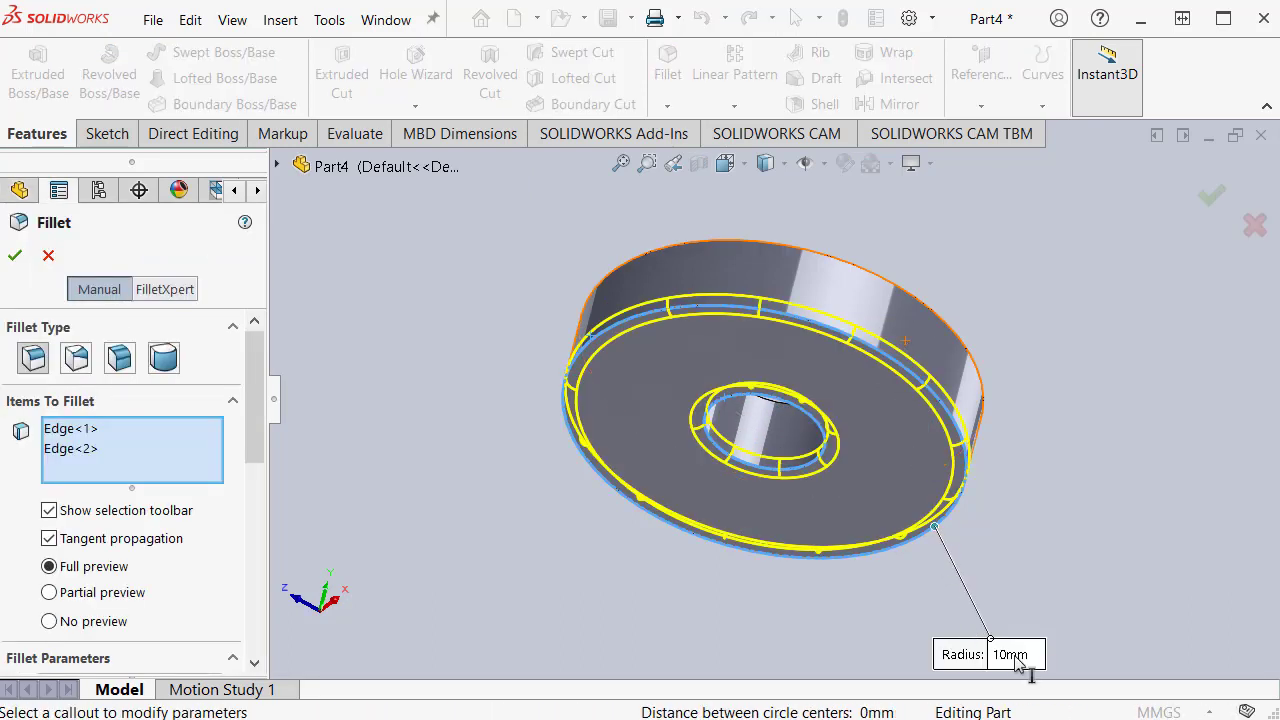
pyautogui.click(1026, 656)
pyautogui.write('10')
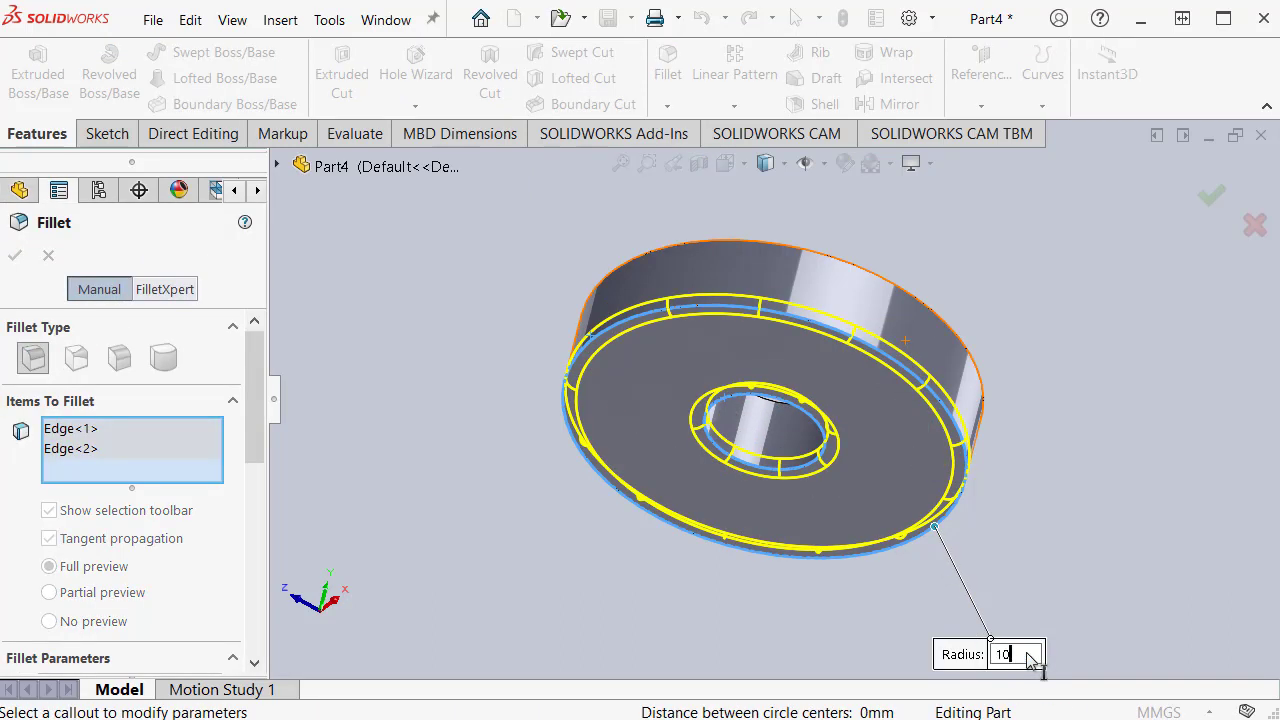
pyautogui.press('Return')
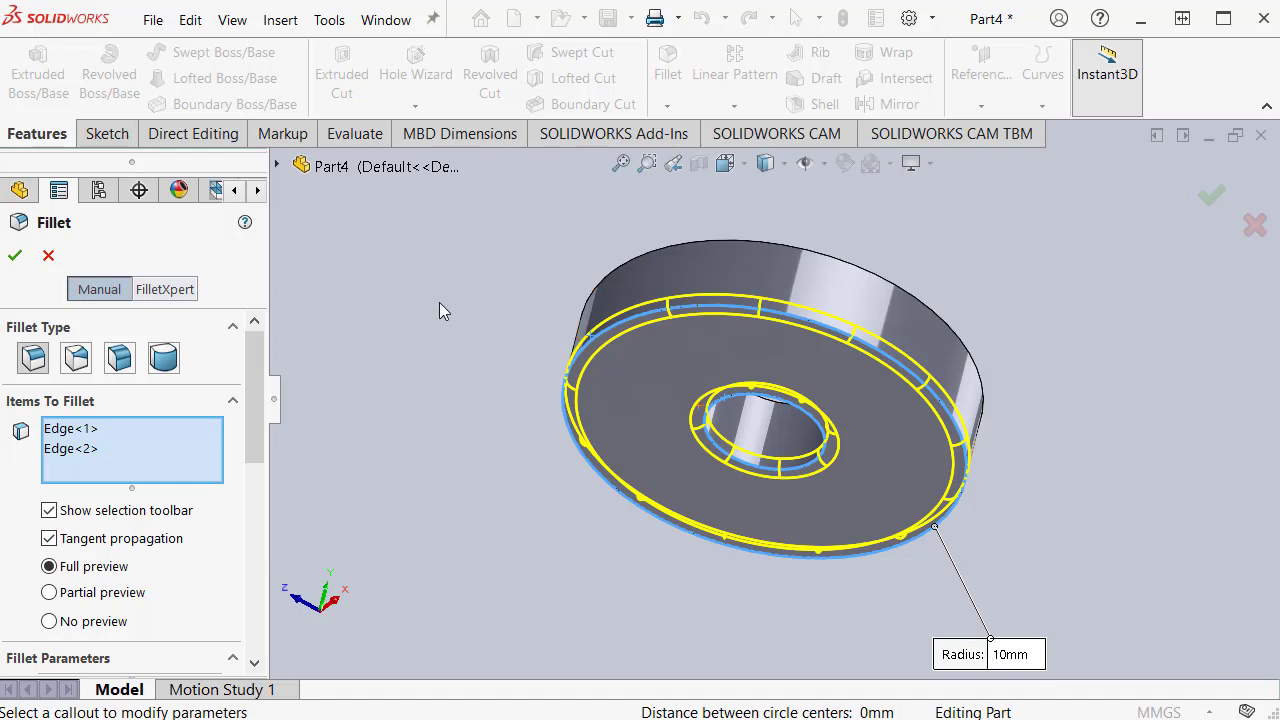
pyautogui.click(14, 255)
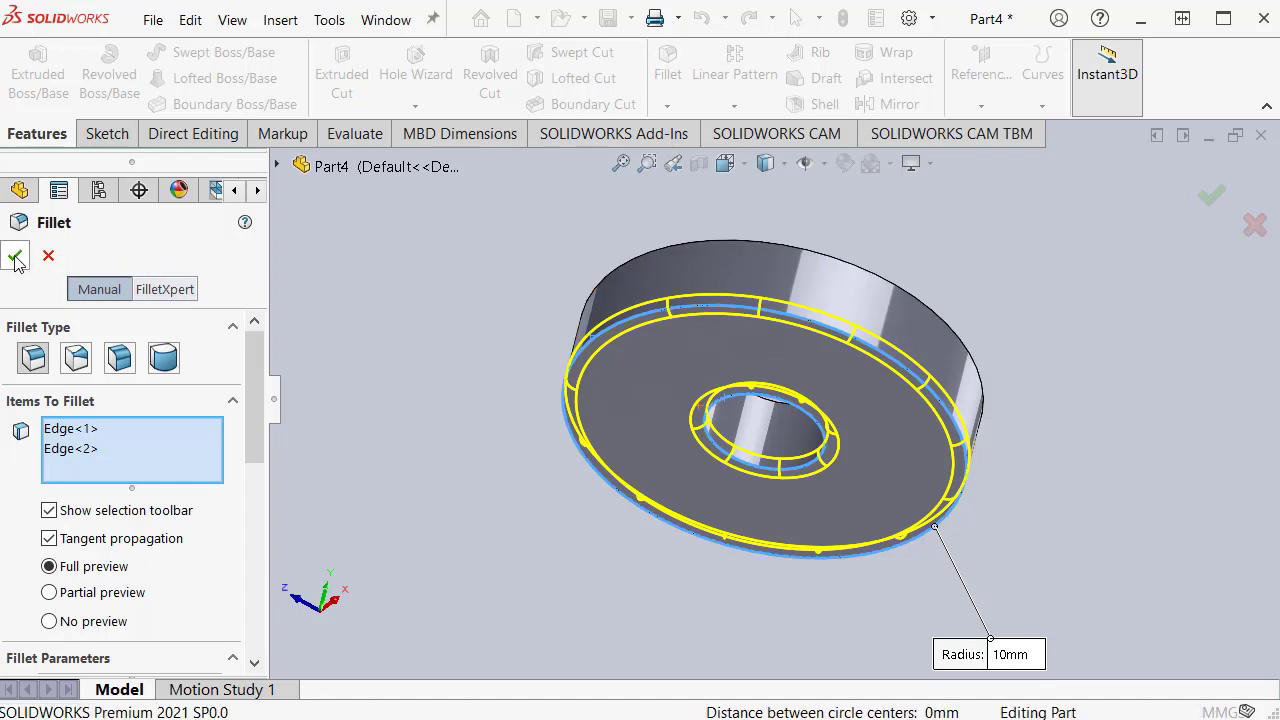
# - Shell the ring with a 10 mm wall thickness, removing its upper flat face
pyautogui.hotkey('ctrl', '7')
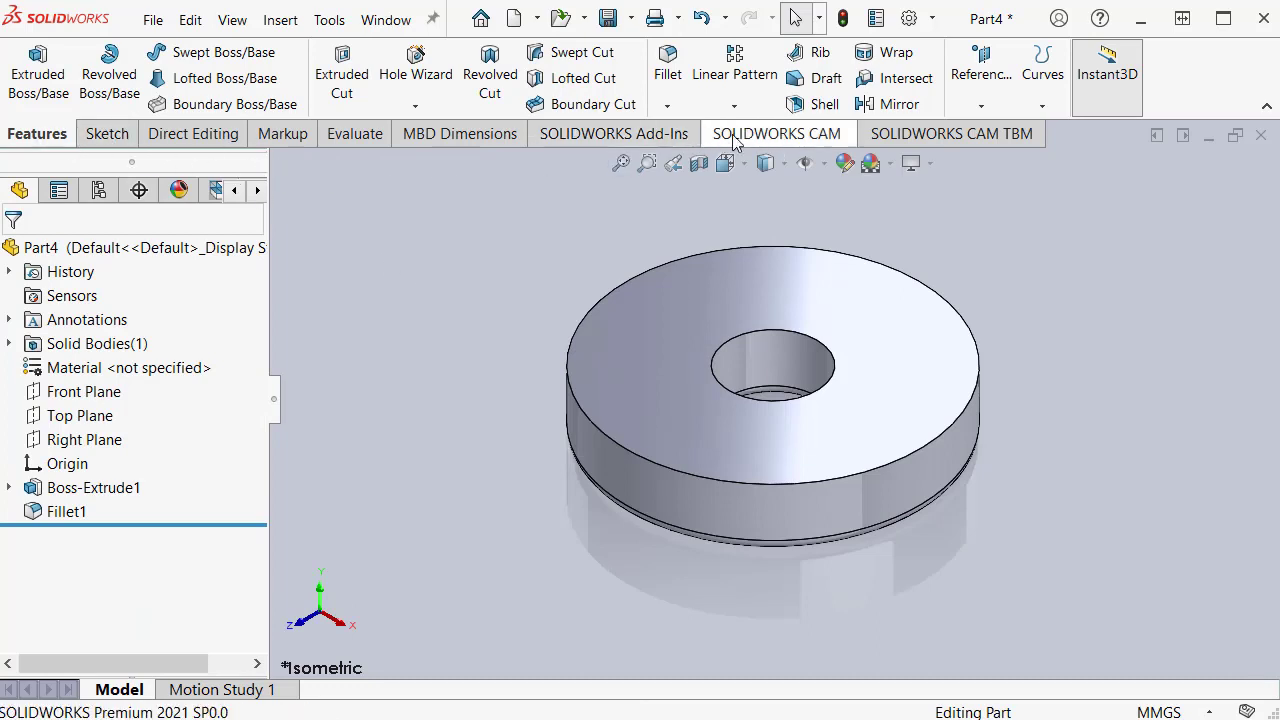
pyautogui.click(818, 104)
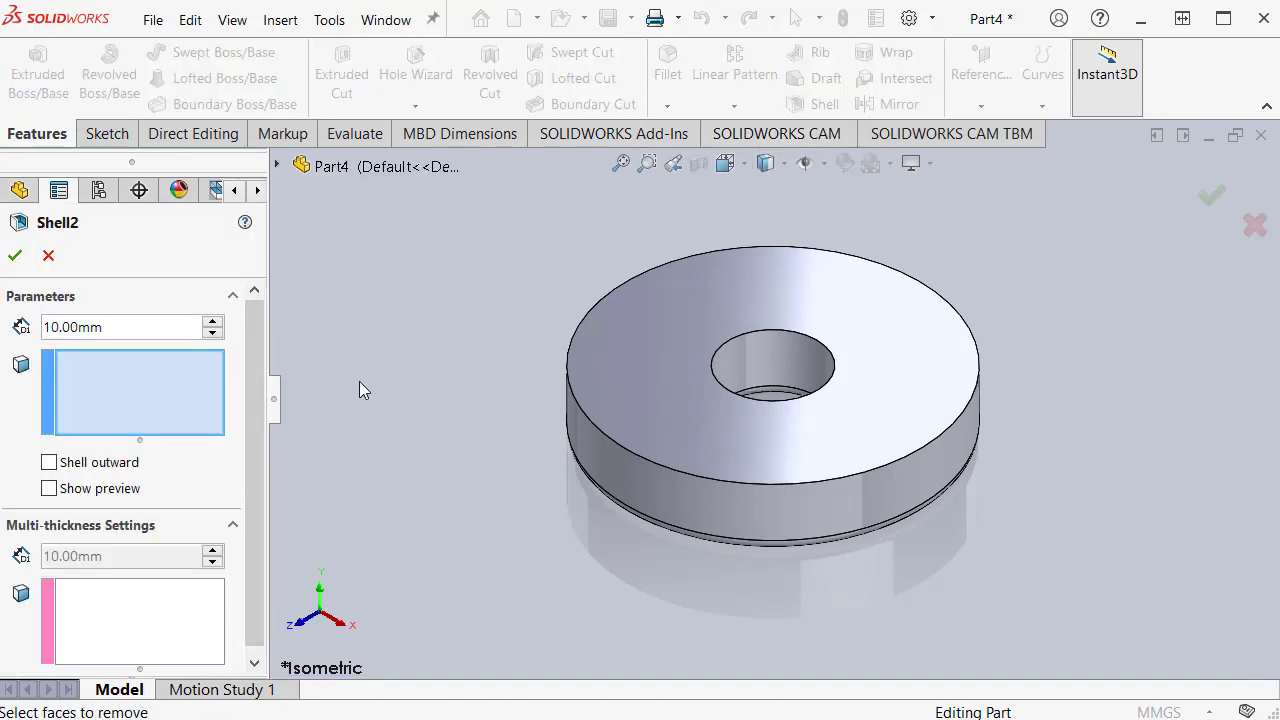
pyautogui.click(668, 322)
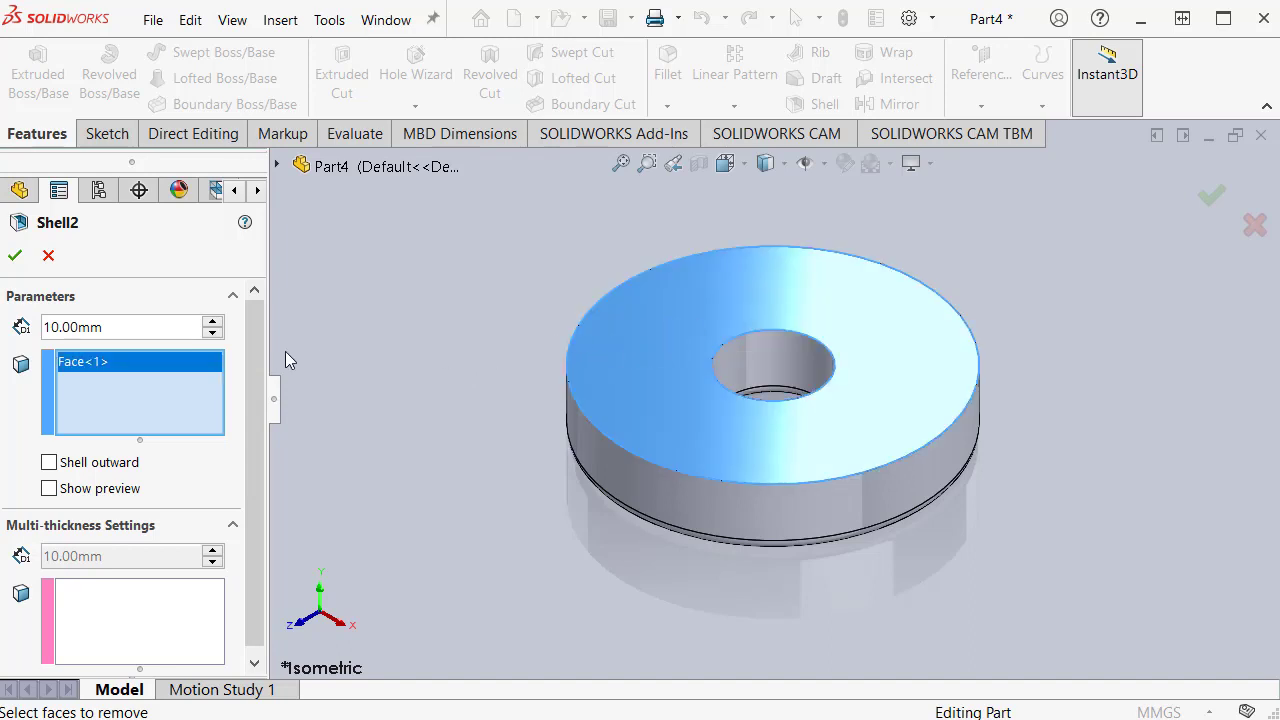
pyautogui.click(133, 327)
pyautogui.doubleClick(133, 327)
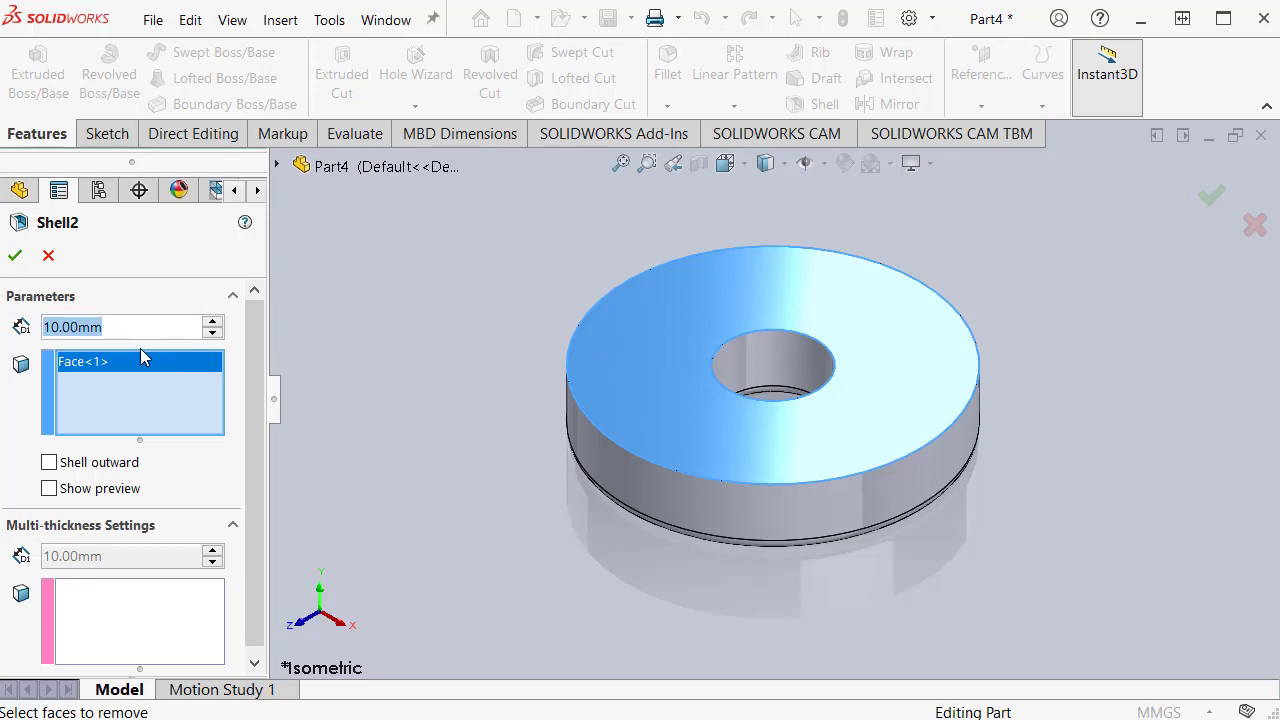
pyautogui.write('10')
pyautogui.press('Return')
pyautogui.scroll(-1, 251, 477)
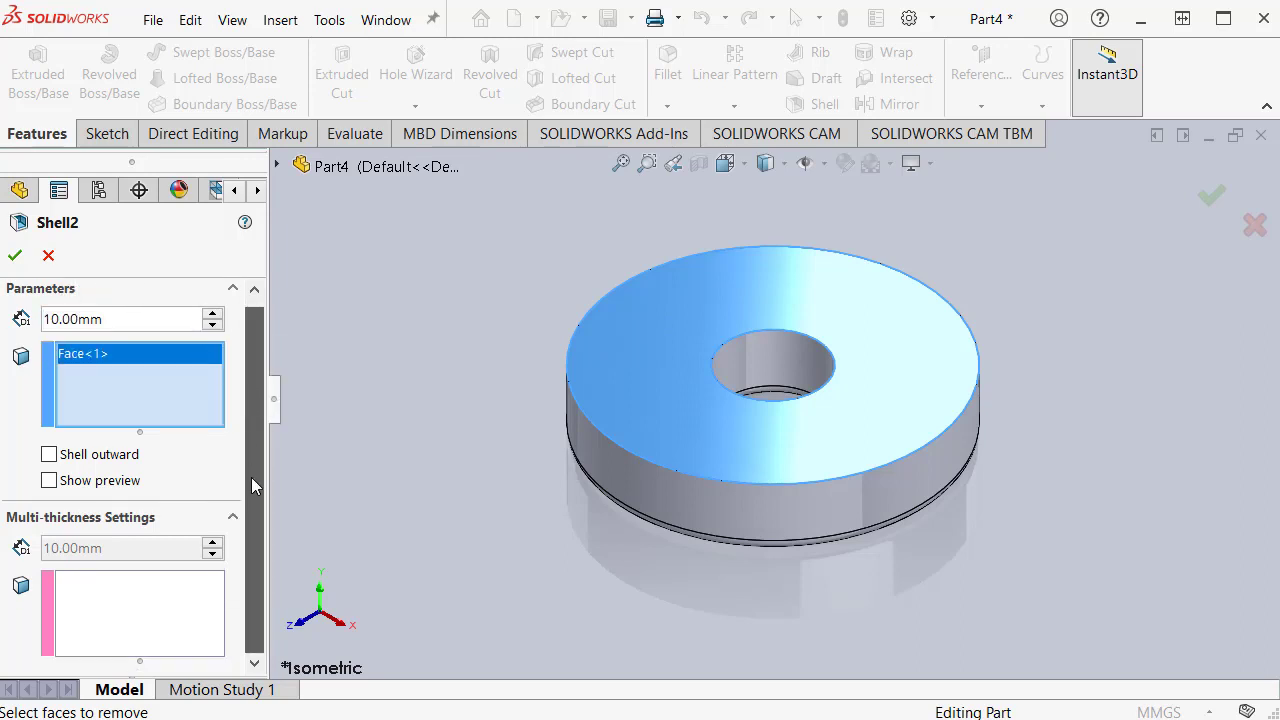
pyautogui.click(15, 257)
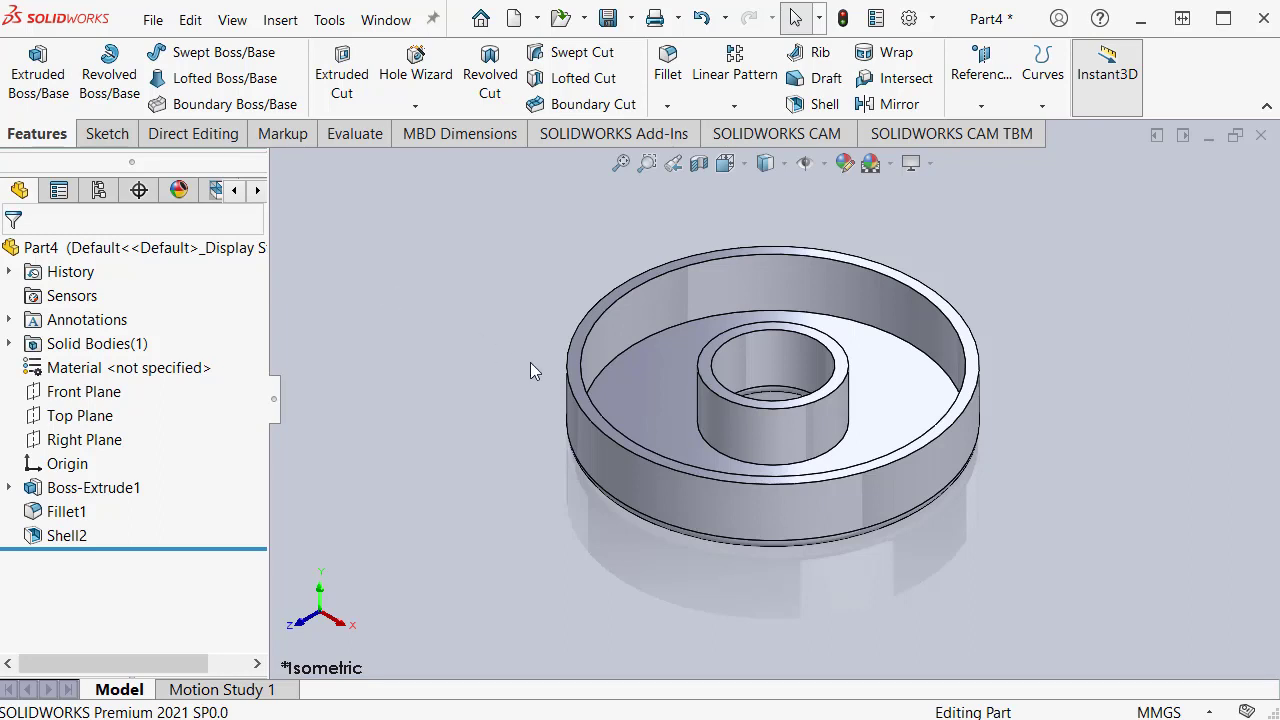
# - On the shelled ring's inner floor face, sketch a vertical straight slot below the hole, about 54 mm between arc centers and 16 mm wide
pyautogui.click(629, 392)
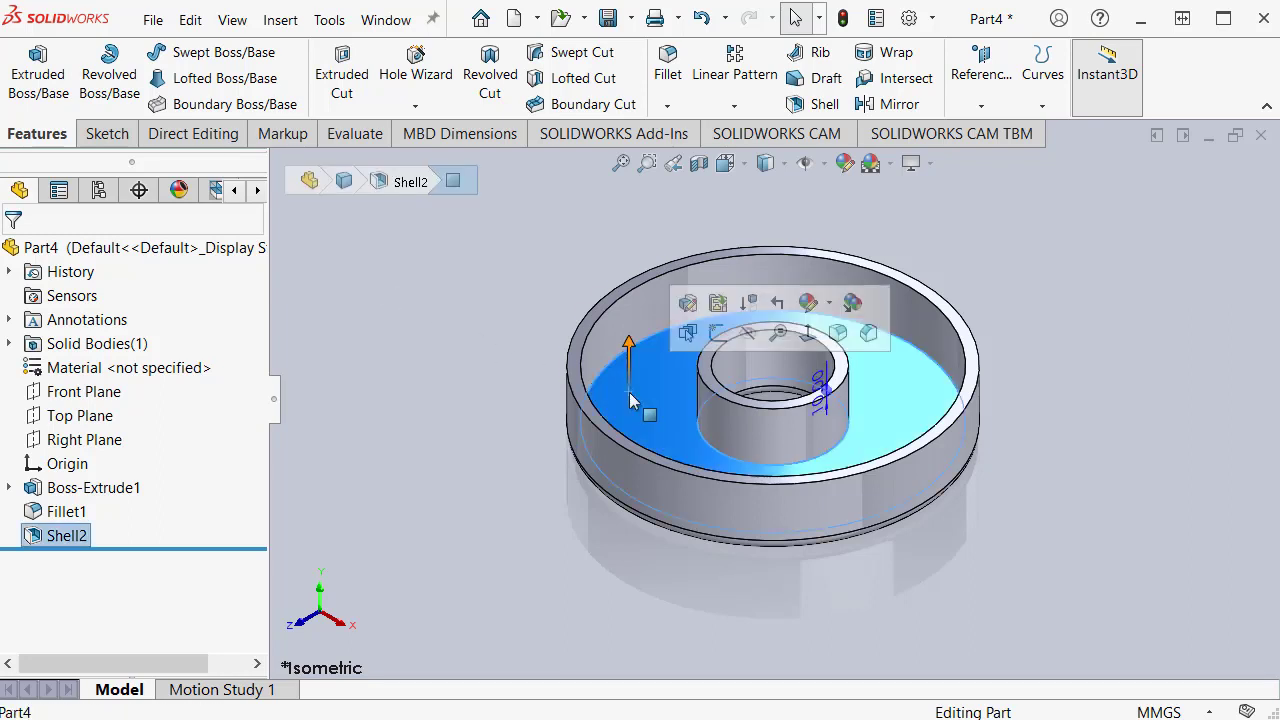
pyautogui.click(715, 338)
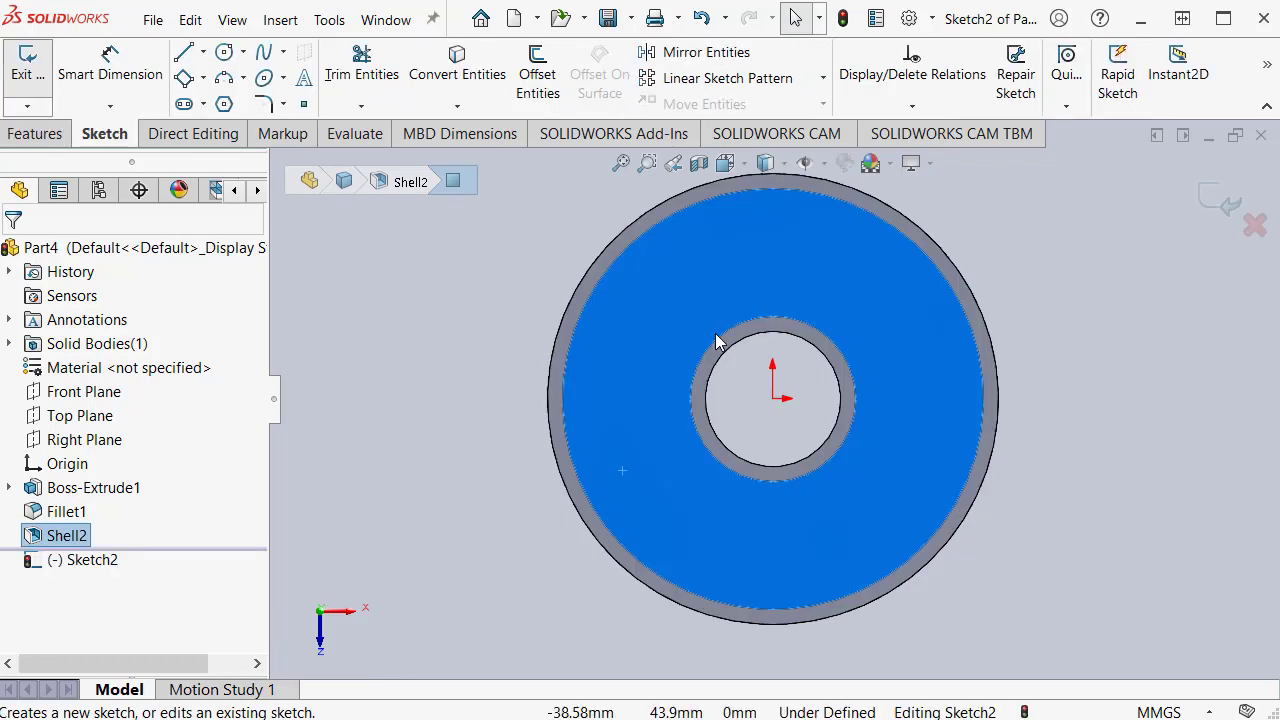
pyautogui.press('s')
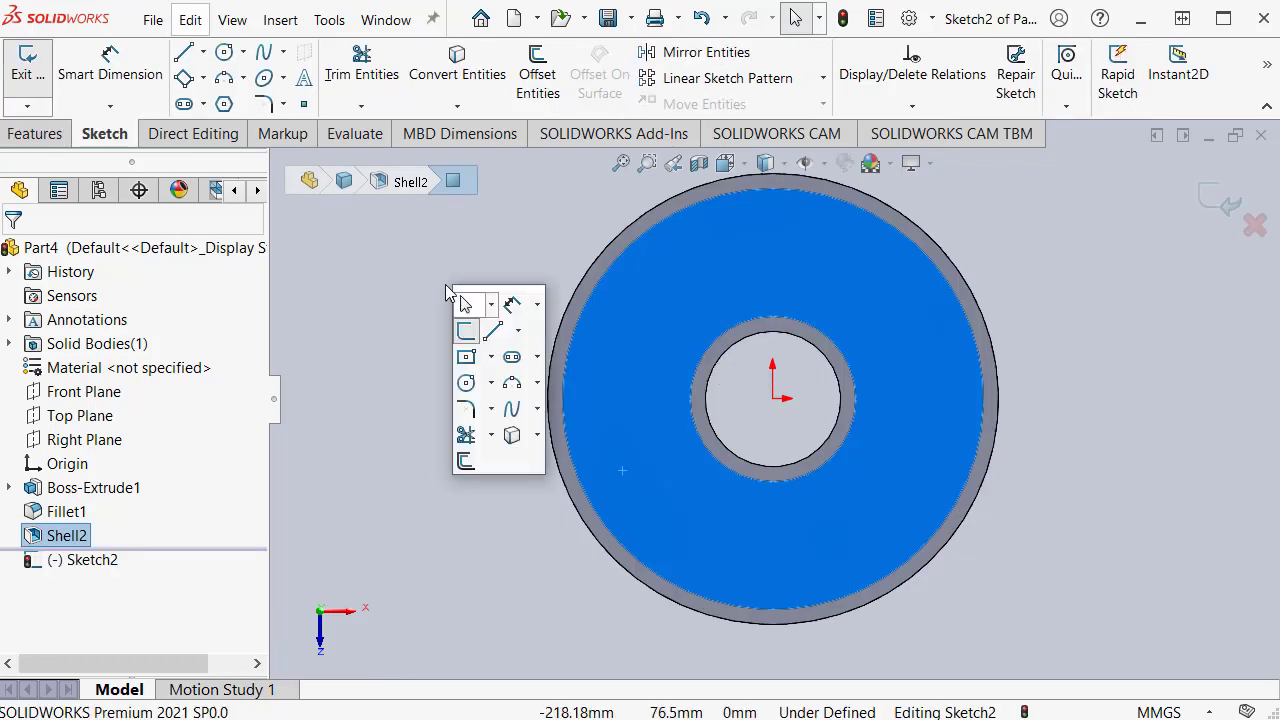
pyautogui.click(538, 357)
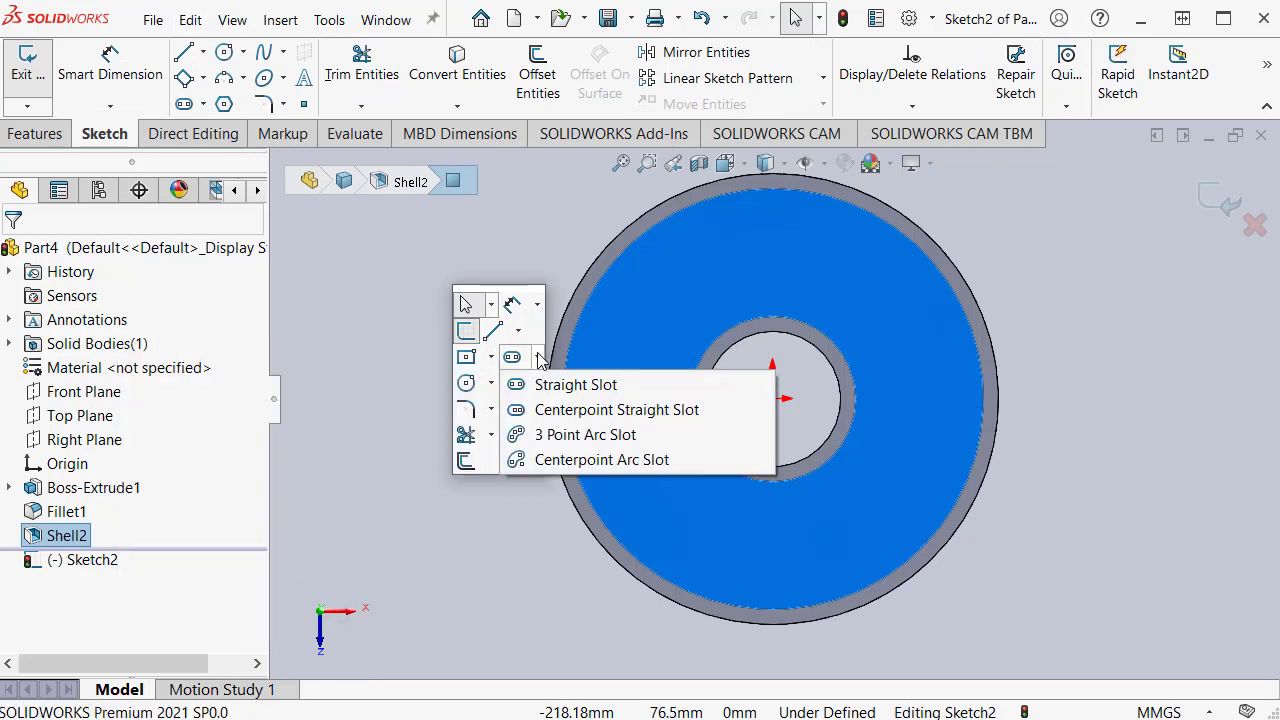
pyautogui.click(640, 388)
pyautogui.scroll(-5, 780, 516)
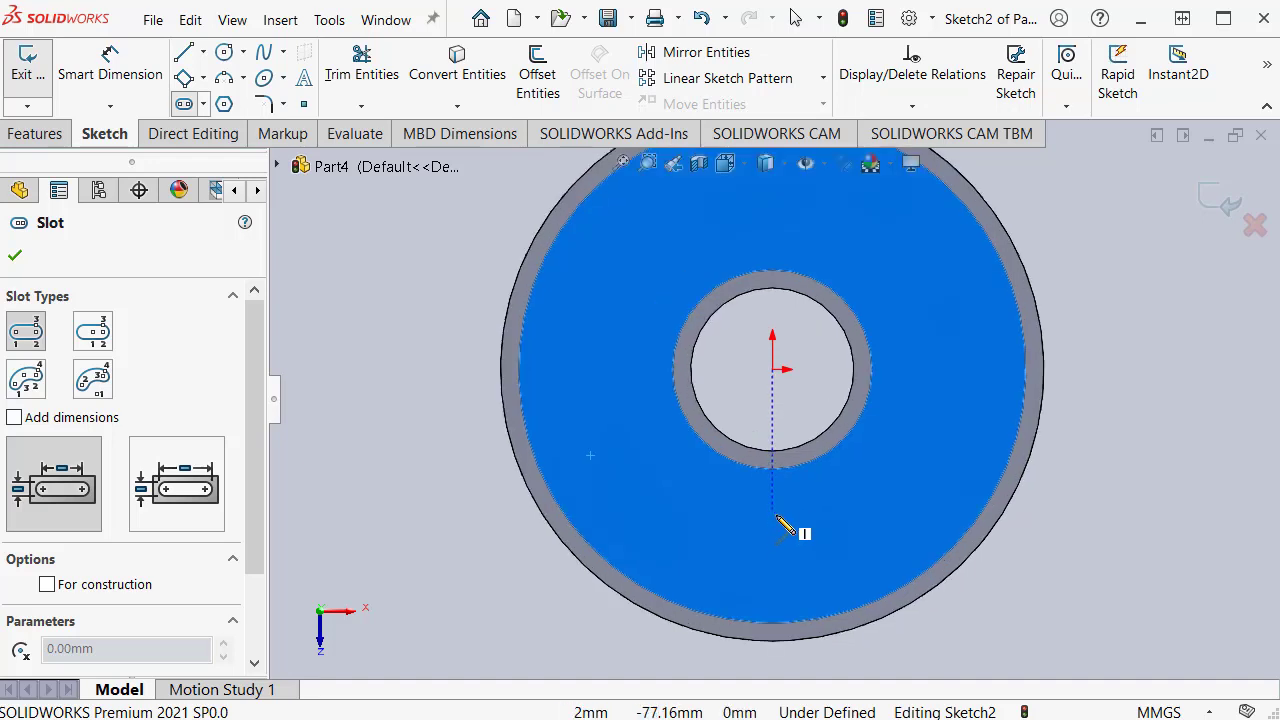
pyautogui.scroll(3, 786, 494)
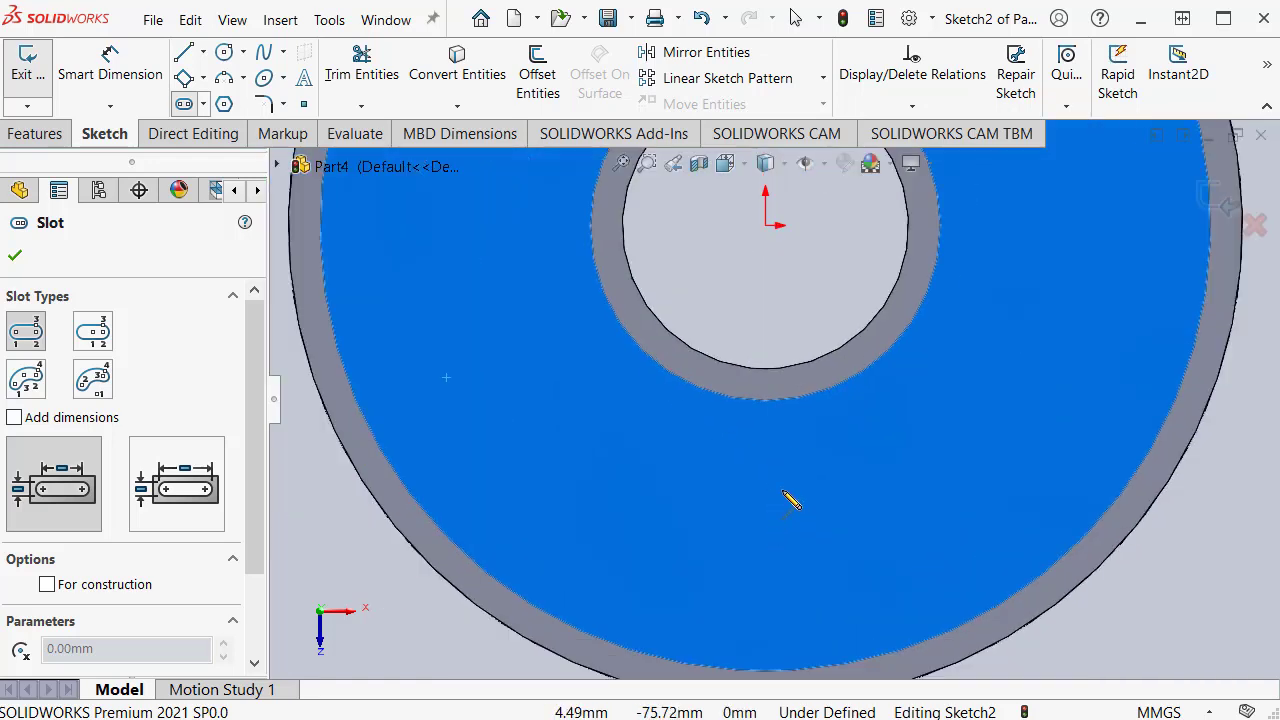
pyautogui.click(766, 377)
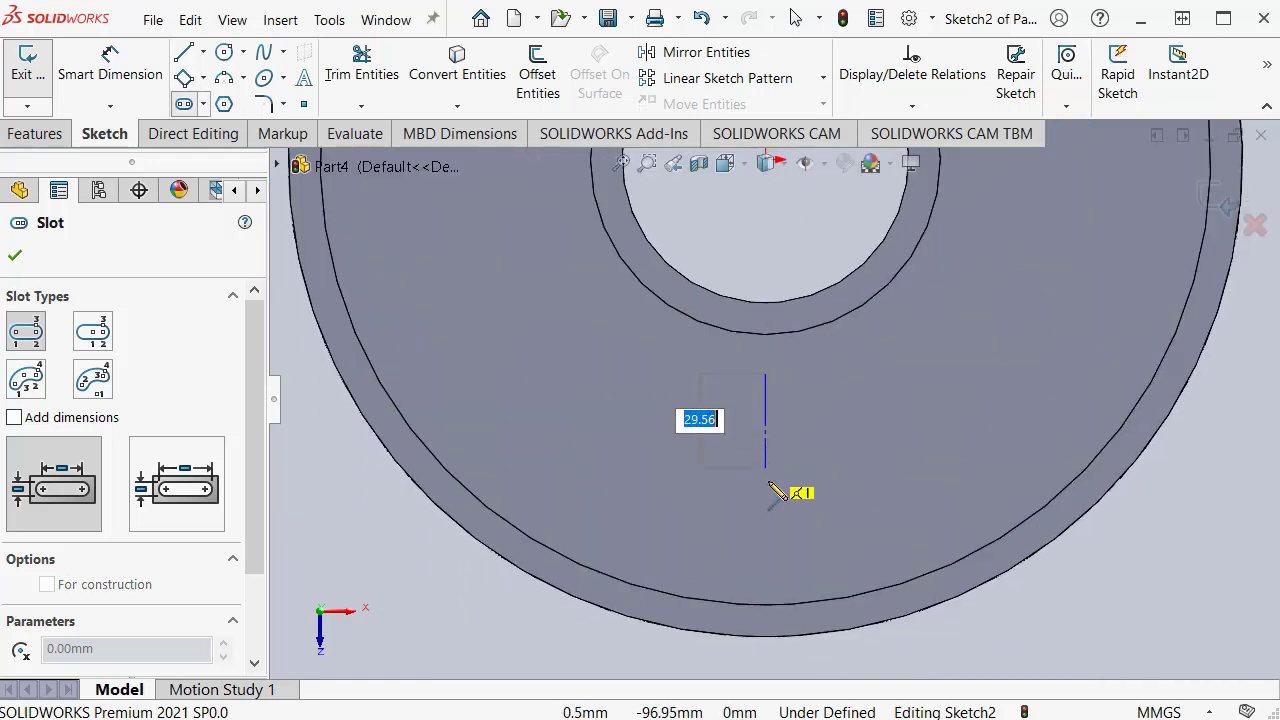
pyautogui.click(766, 545)
pyautogui.click(800, 546)
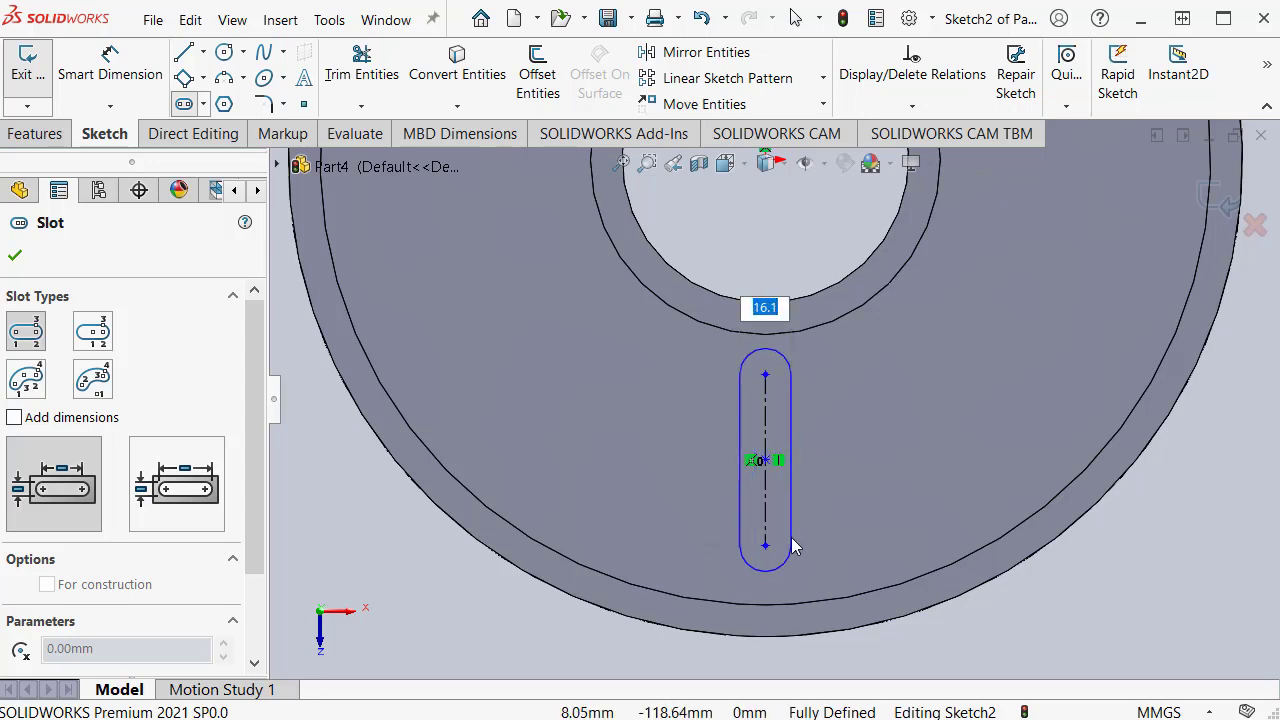
pyautogui.click(792, 546)
pyautogui.press('Escape')
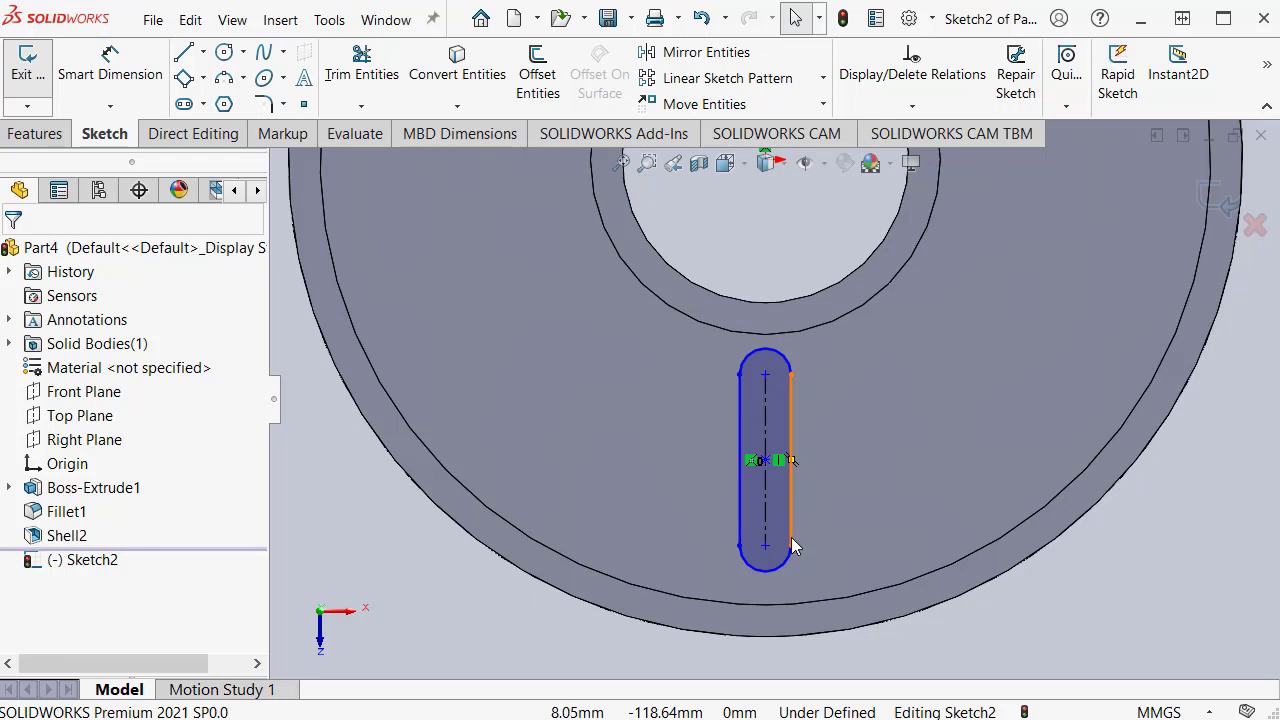
pyautogui.hotkey('ctrl', 'z')
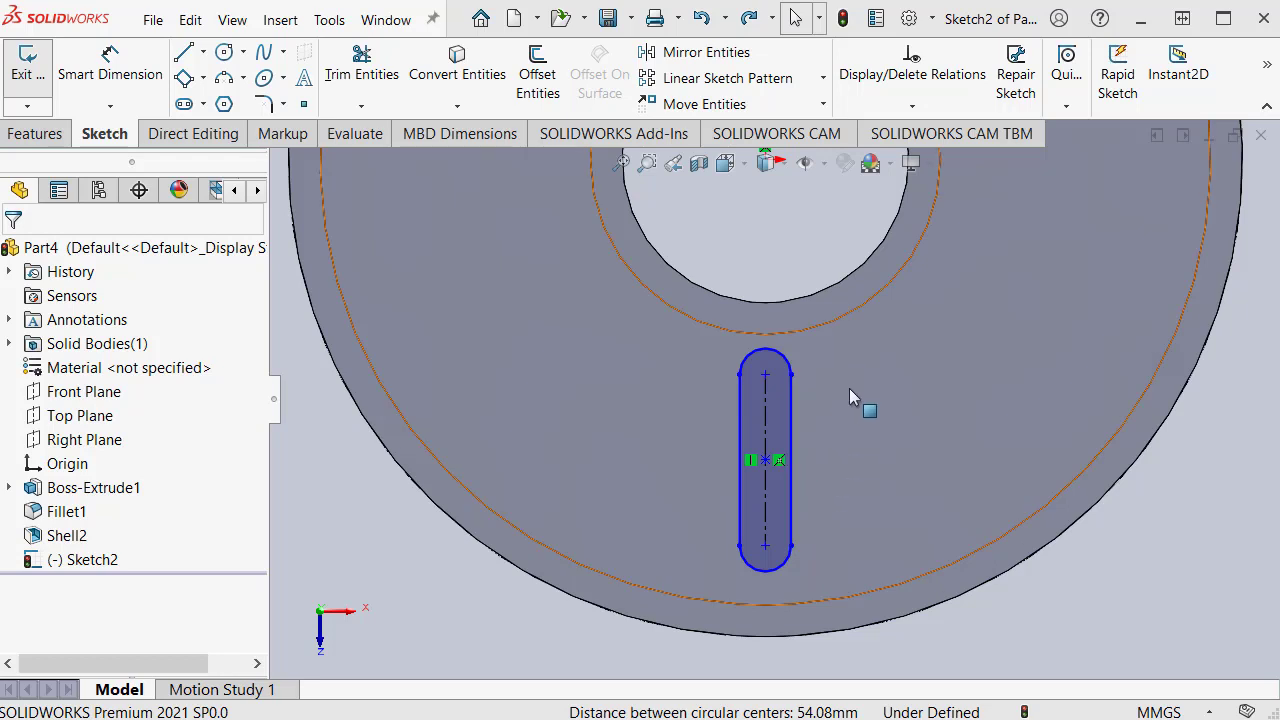
# - Dimension the slot's outer end arc with a radius of 15 mm
pyautogui.press('s')
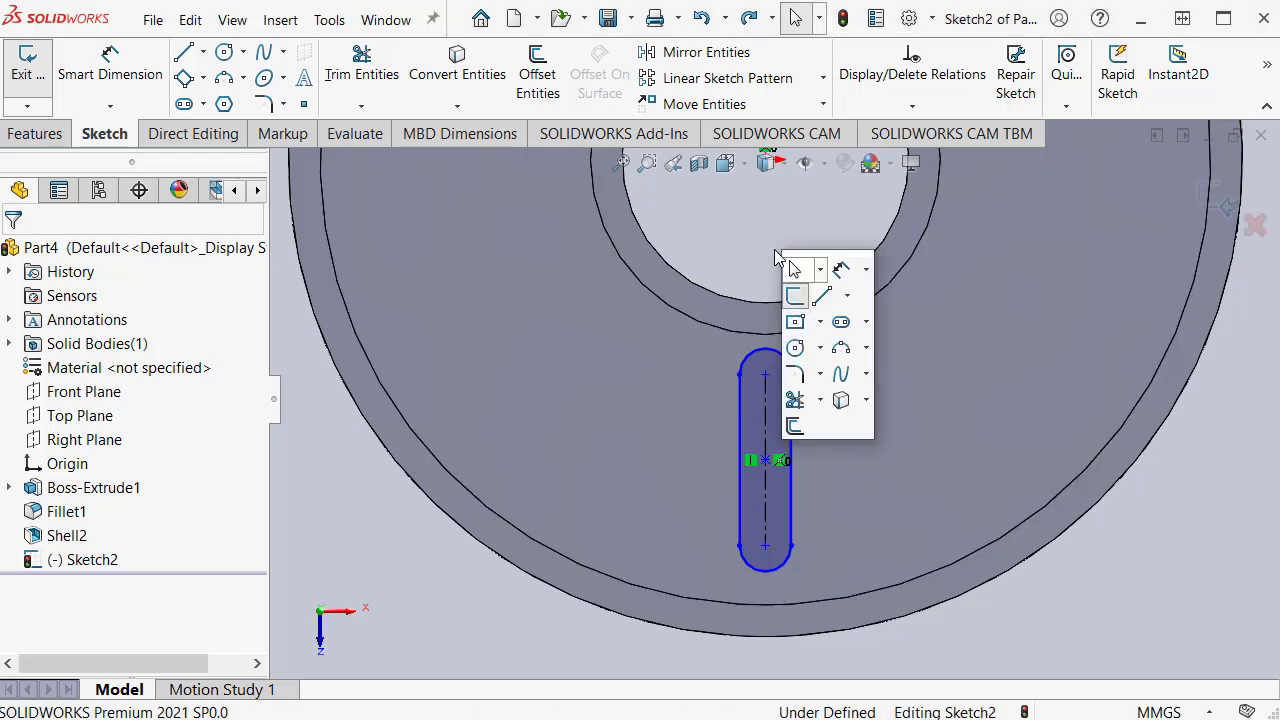
pyautogui.click(840, 270)
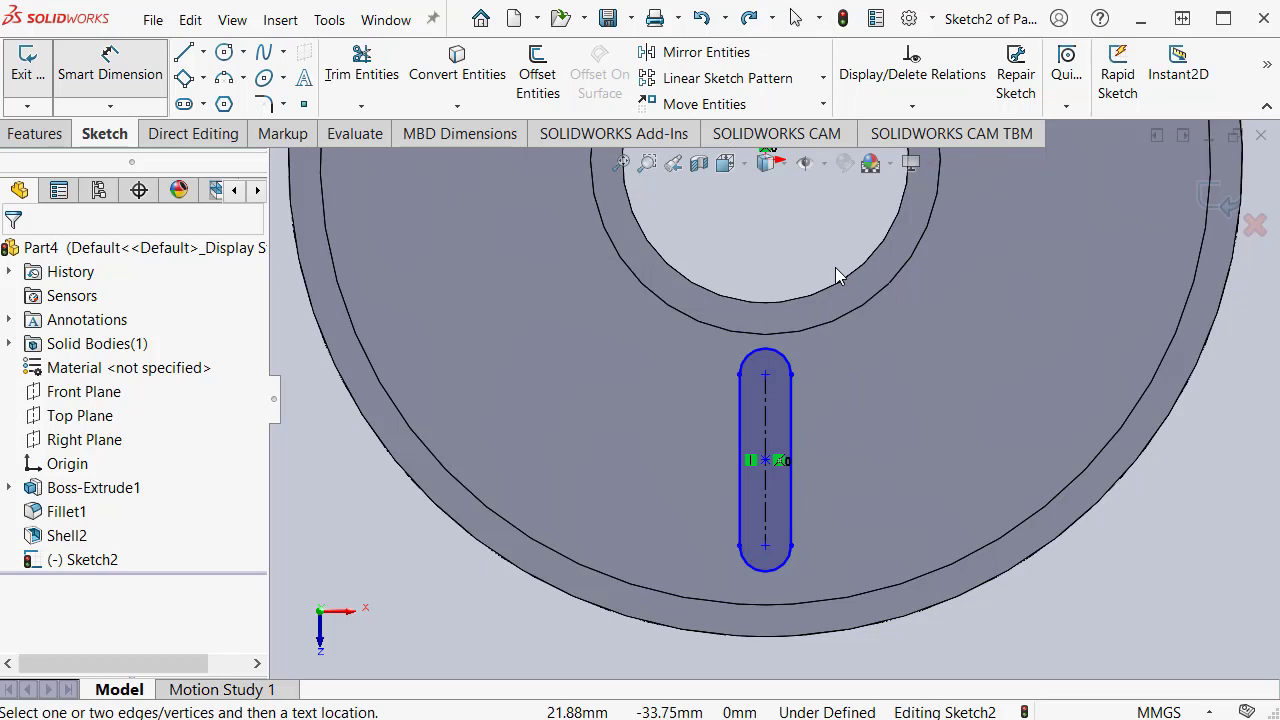
pyautogui.click(787, 561)
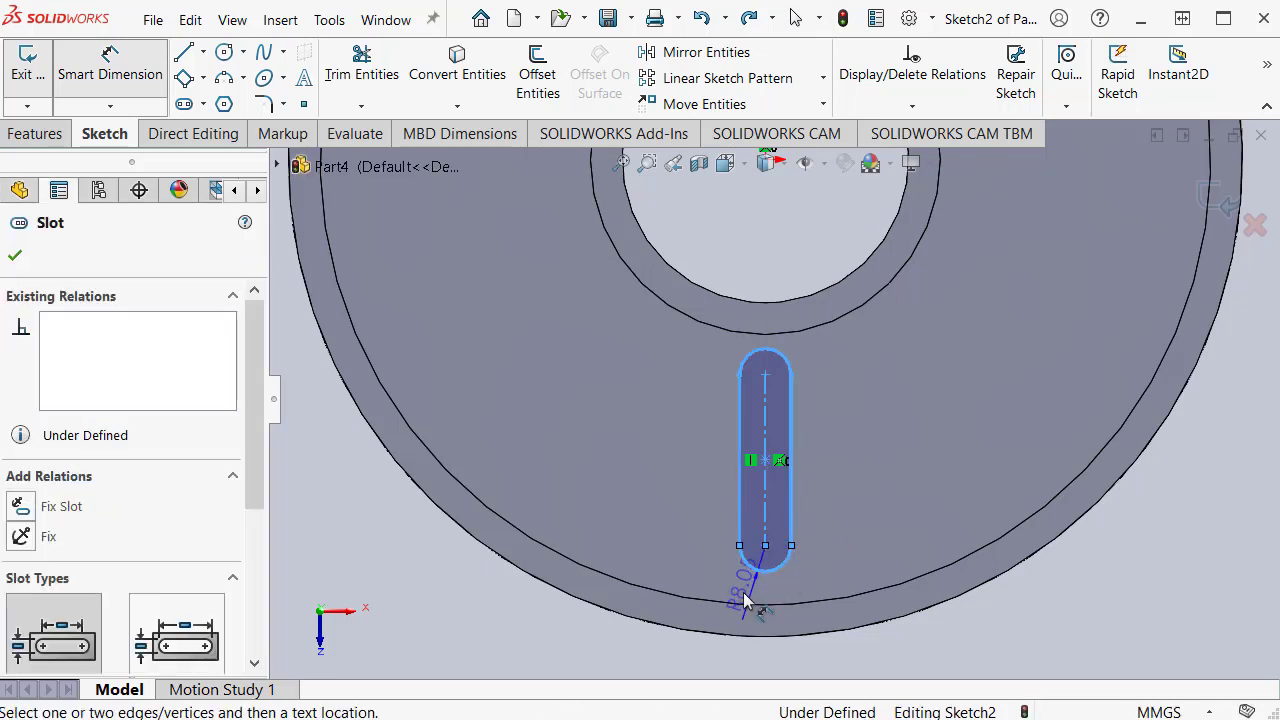
pyautogui.click(644, 515)
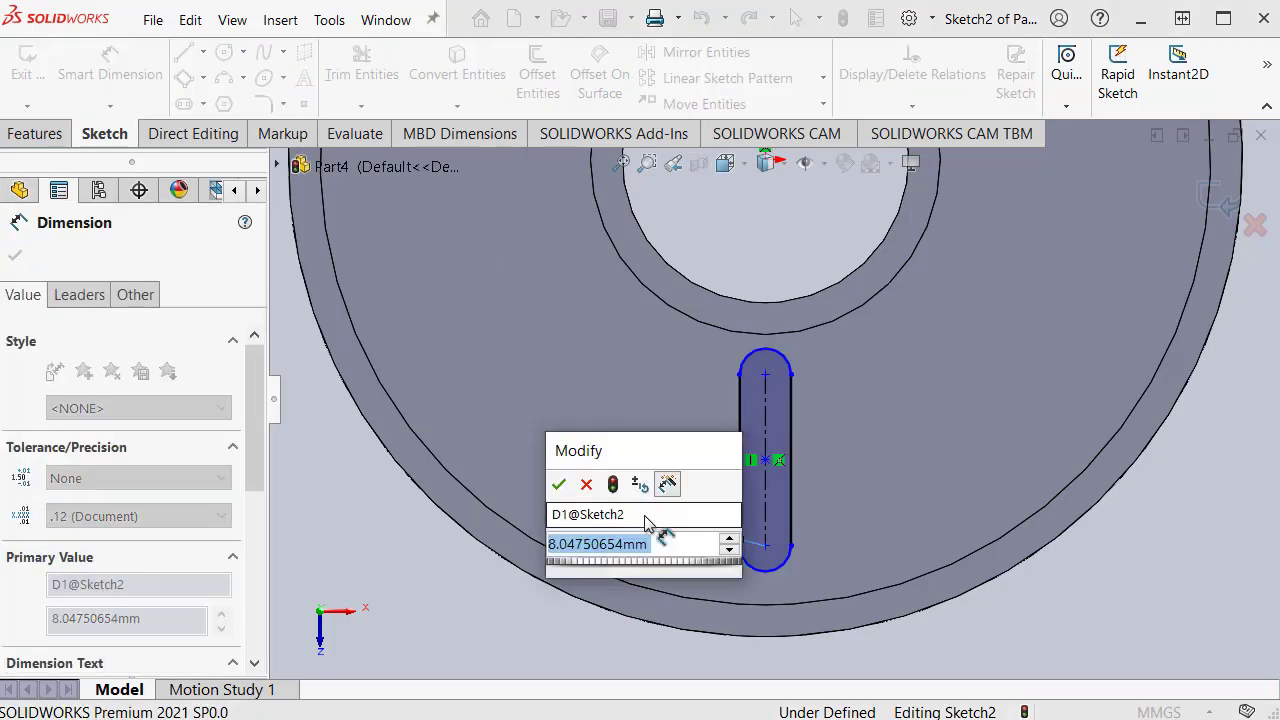
pyautogui.write('15')
pyautogui.press('Escape')
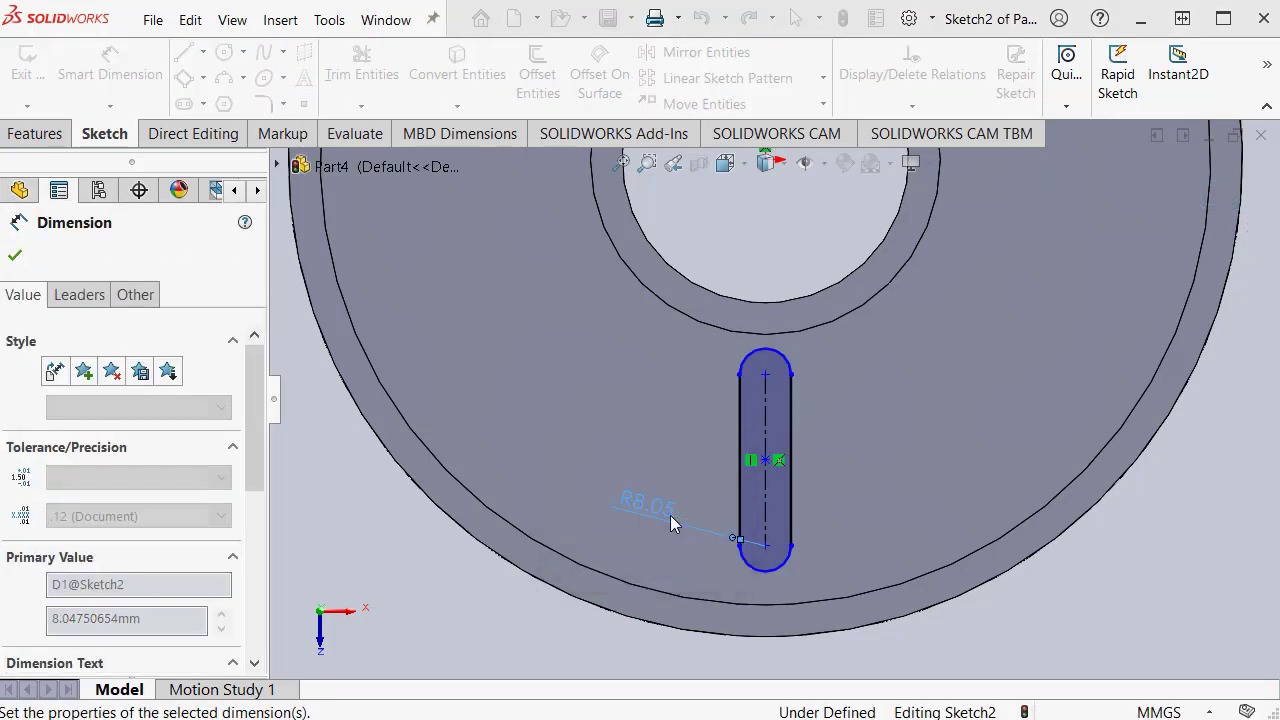
pyautogui.write('5')
pyautogui.press('Return')
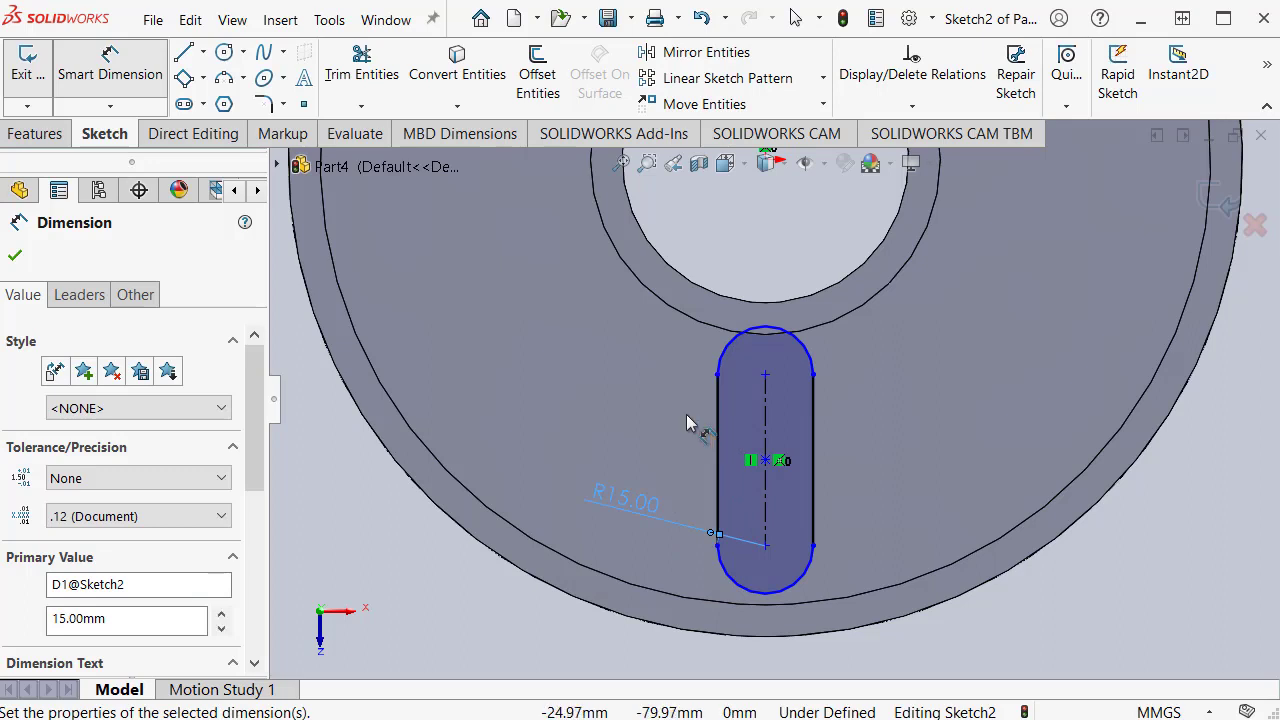
pyautogui.press('Escape')
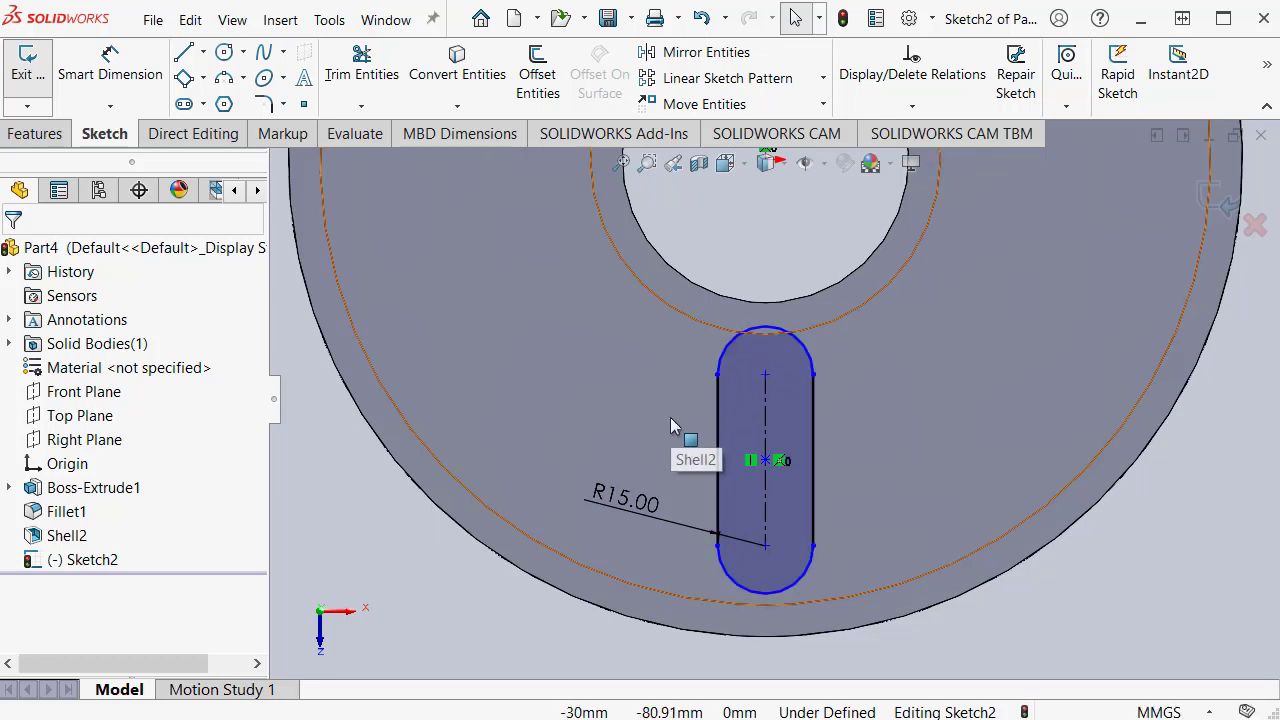
pyautogui.hotkey('ctrl', 'z')
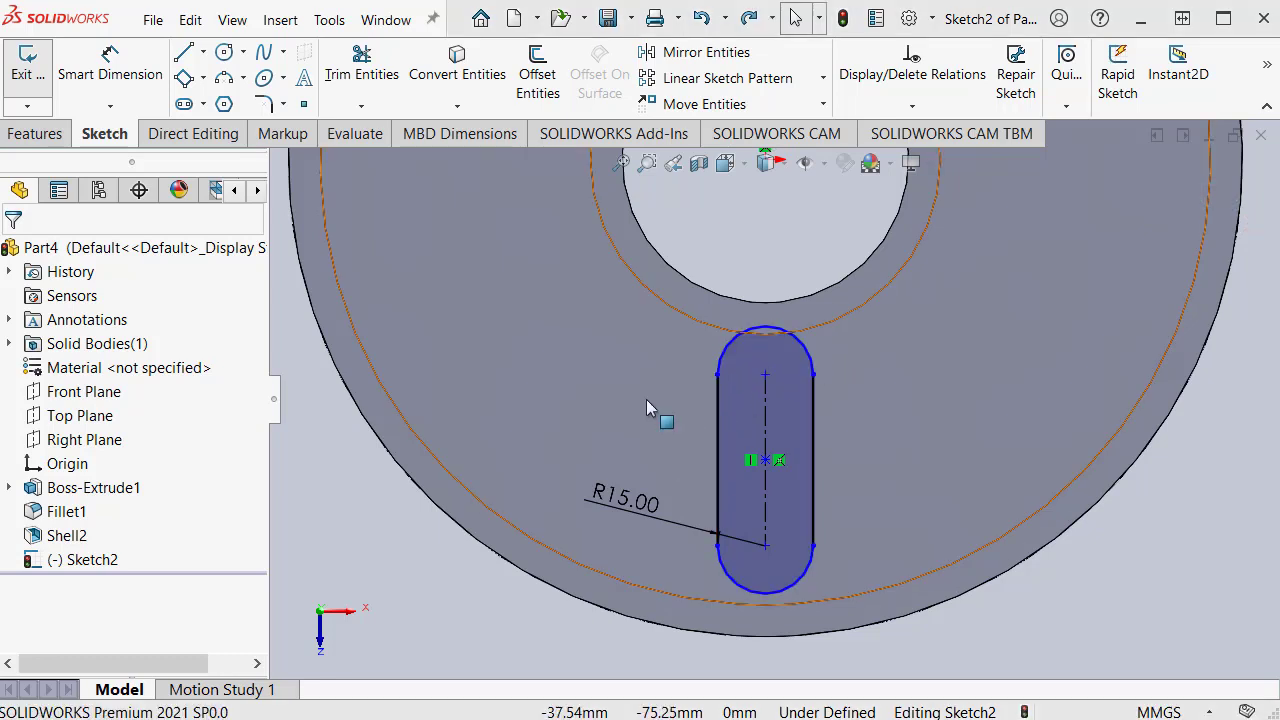
pyautogui.click(725, 362)
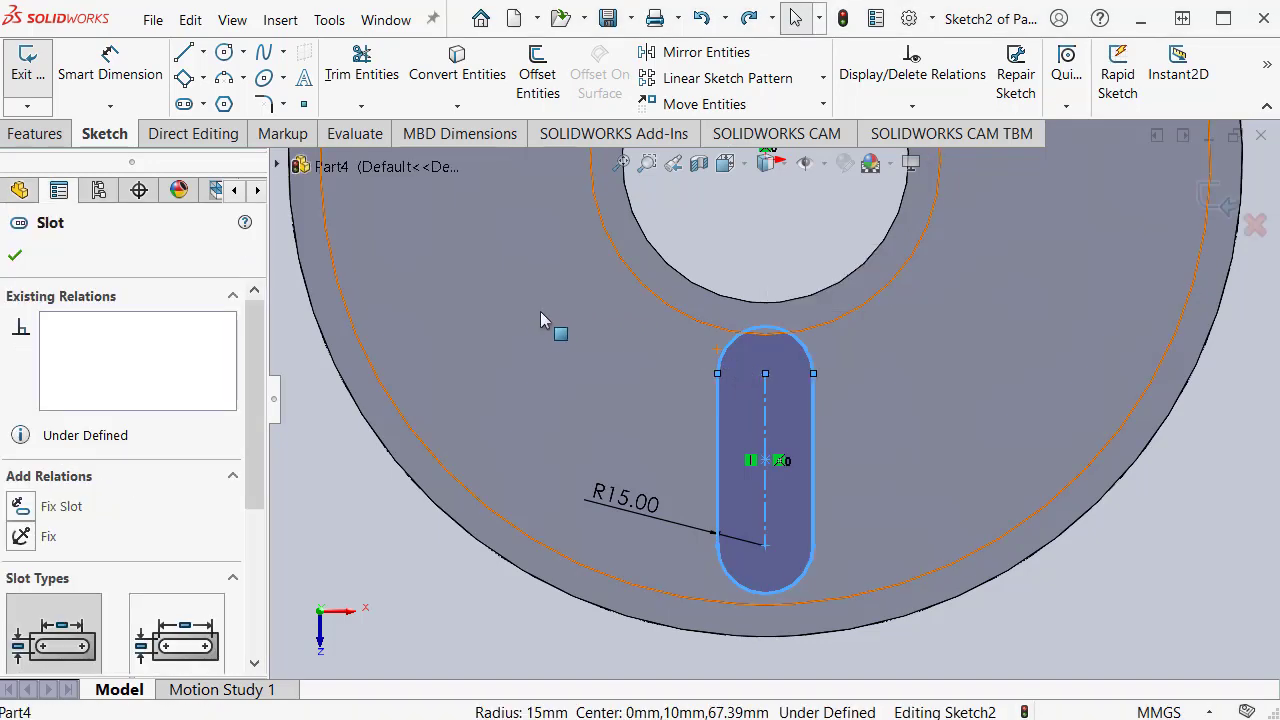
pyautogui.moveTo(256, 347)
pyautogui.mouseDown()
pyautogui.moveTo(249, 513)
pyautogui.moveTo(251, 343)
pyautogui.mouseUp()
pyautogui.click(318, 400)
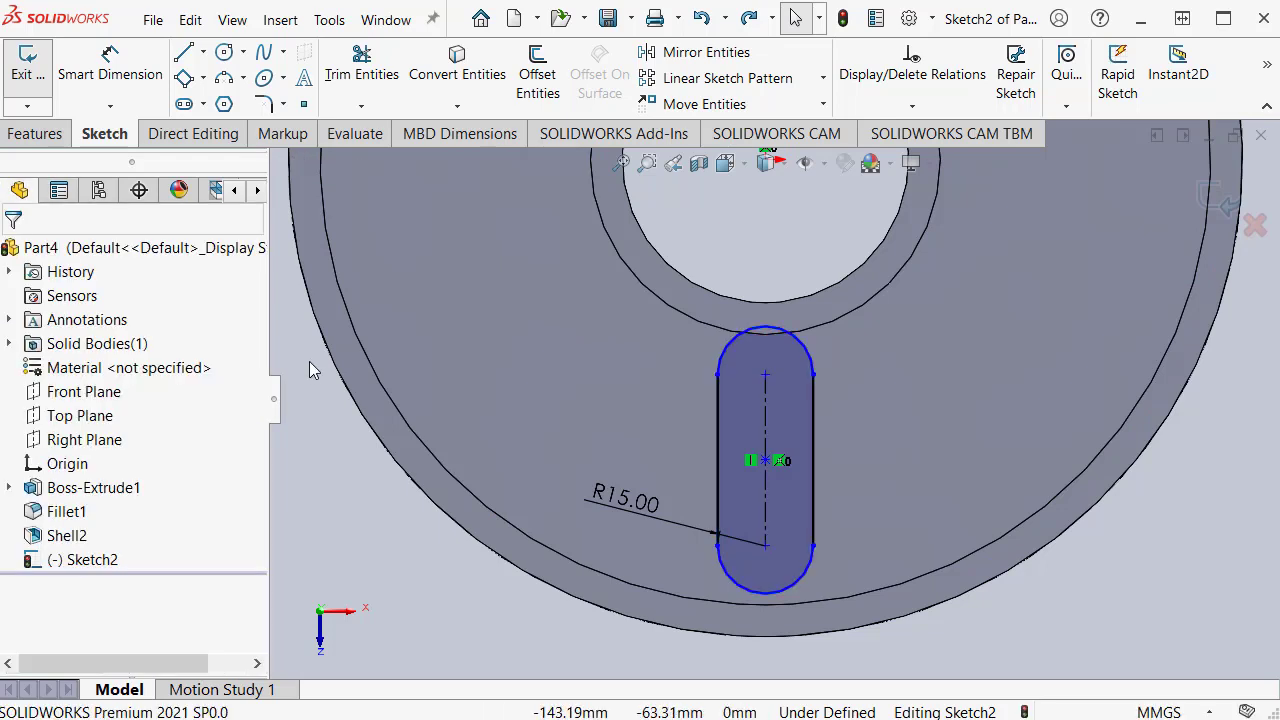
# - Trim the slot's end arc nearest the hole, accepting the loss of the slot entity, and delete the remaining piece of that arc
pyautogui.press('s')
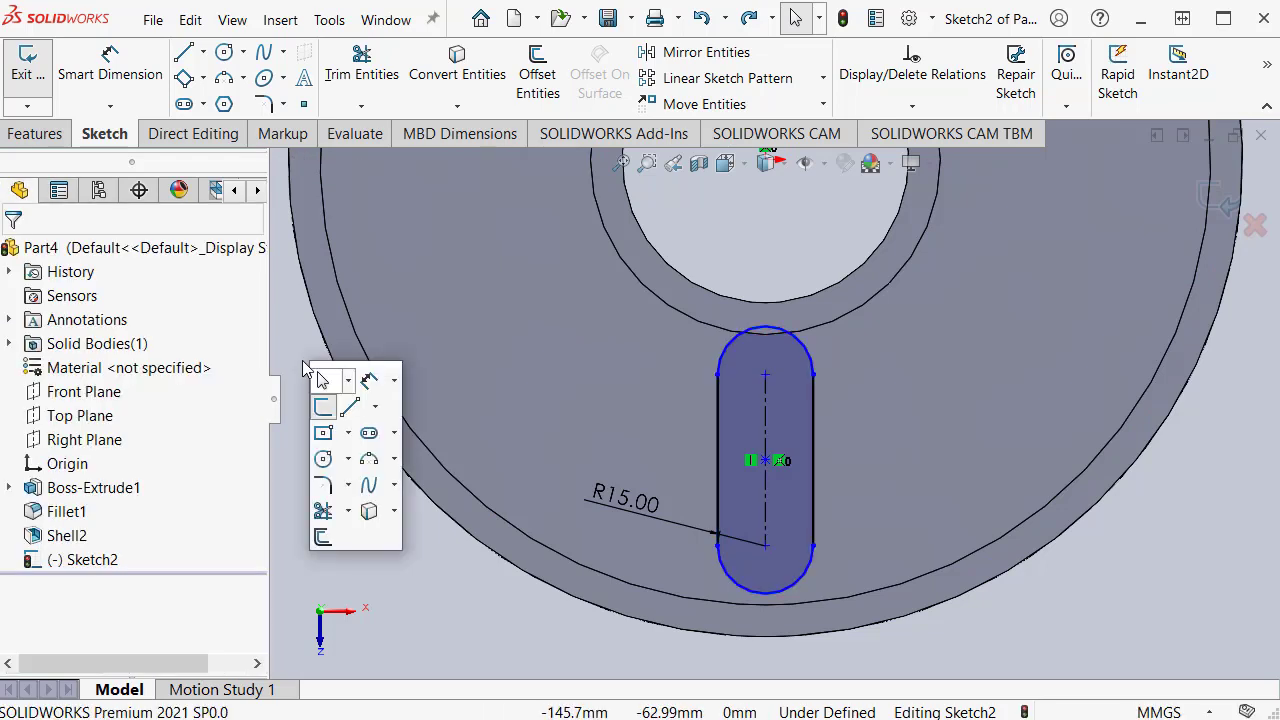
pyautogui.click(324, 512)
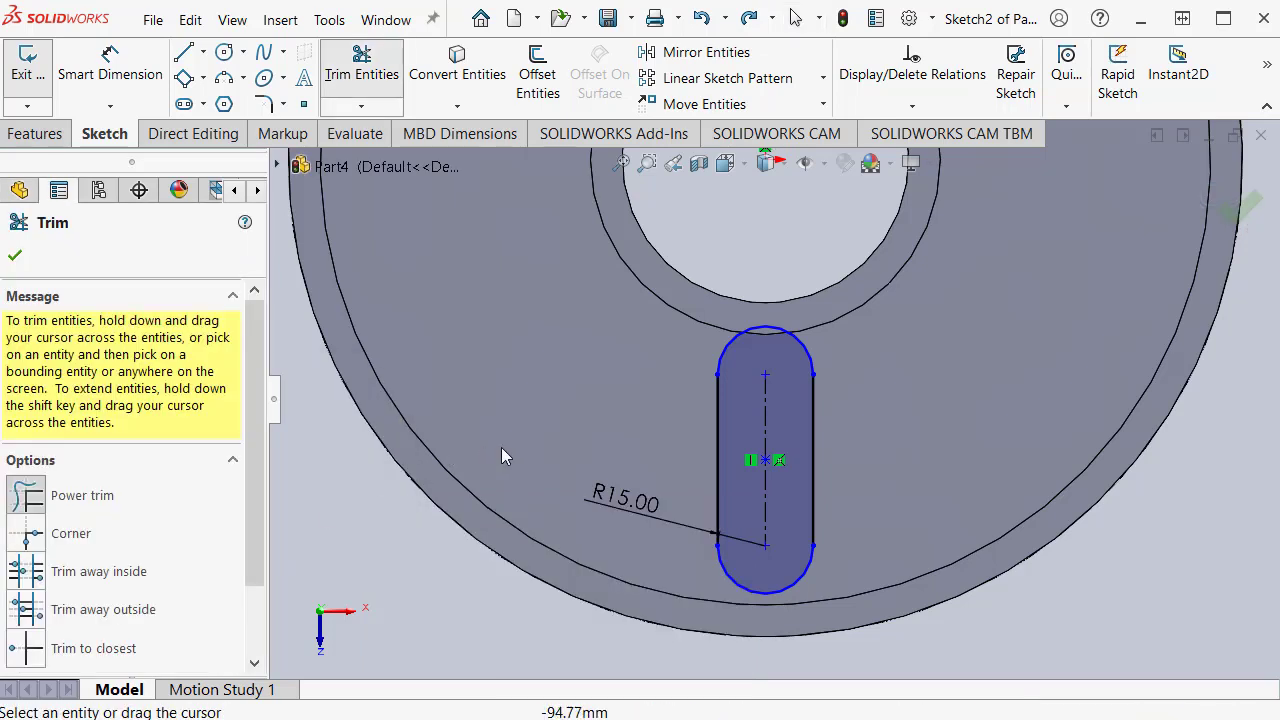
pyautogui.click(806, 352)
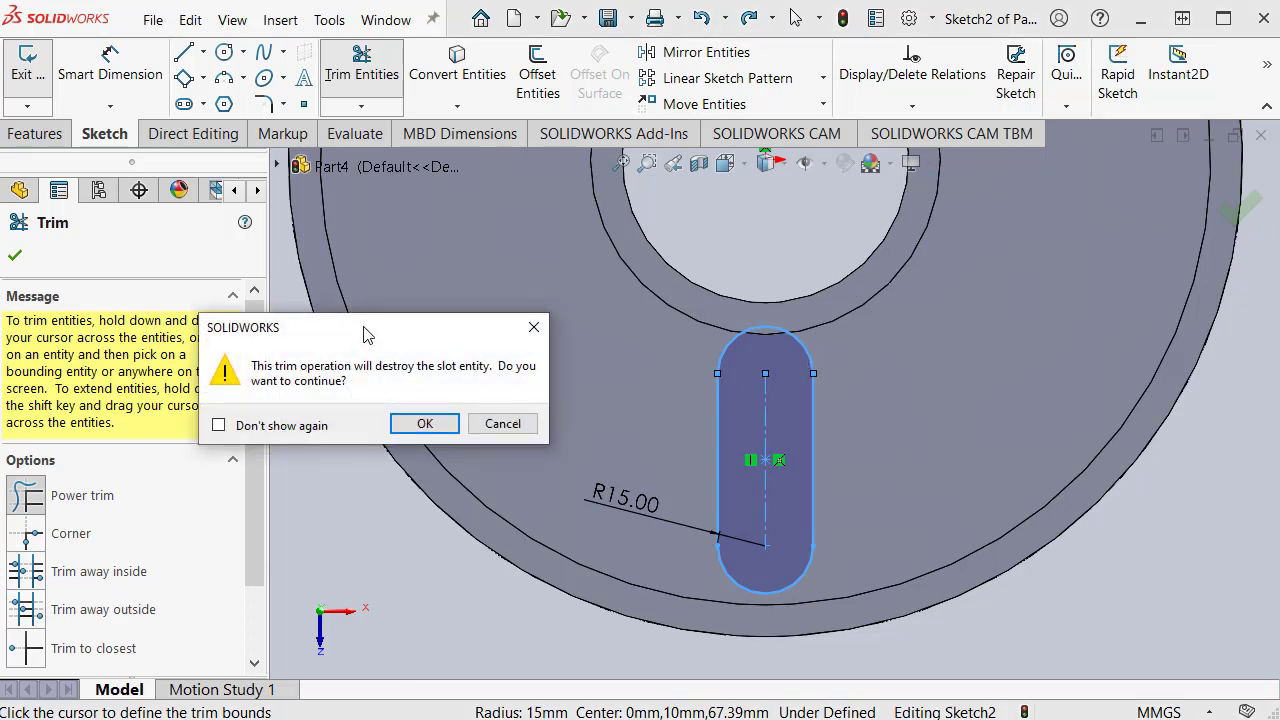
pyautogui.moveTo(366, 334); pyautogui.dragTo(467, 311)
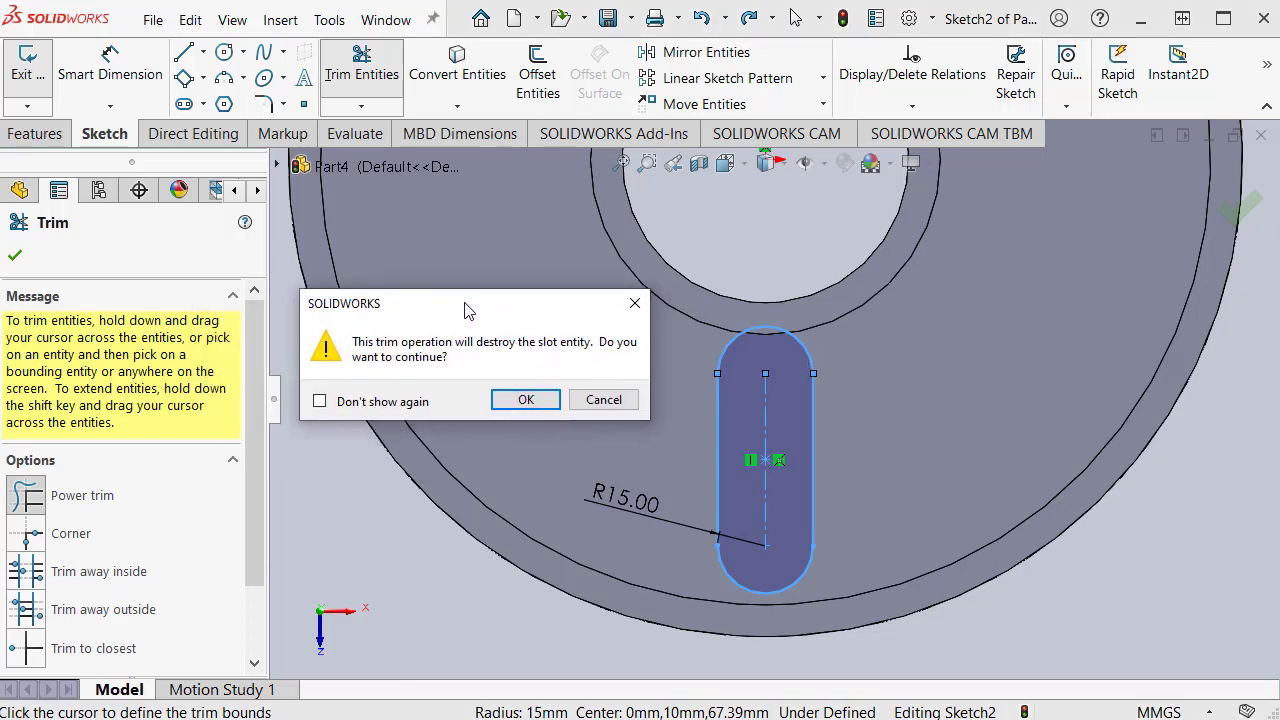
pyautogui.click(525, 400)
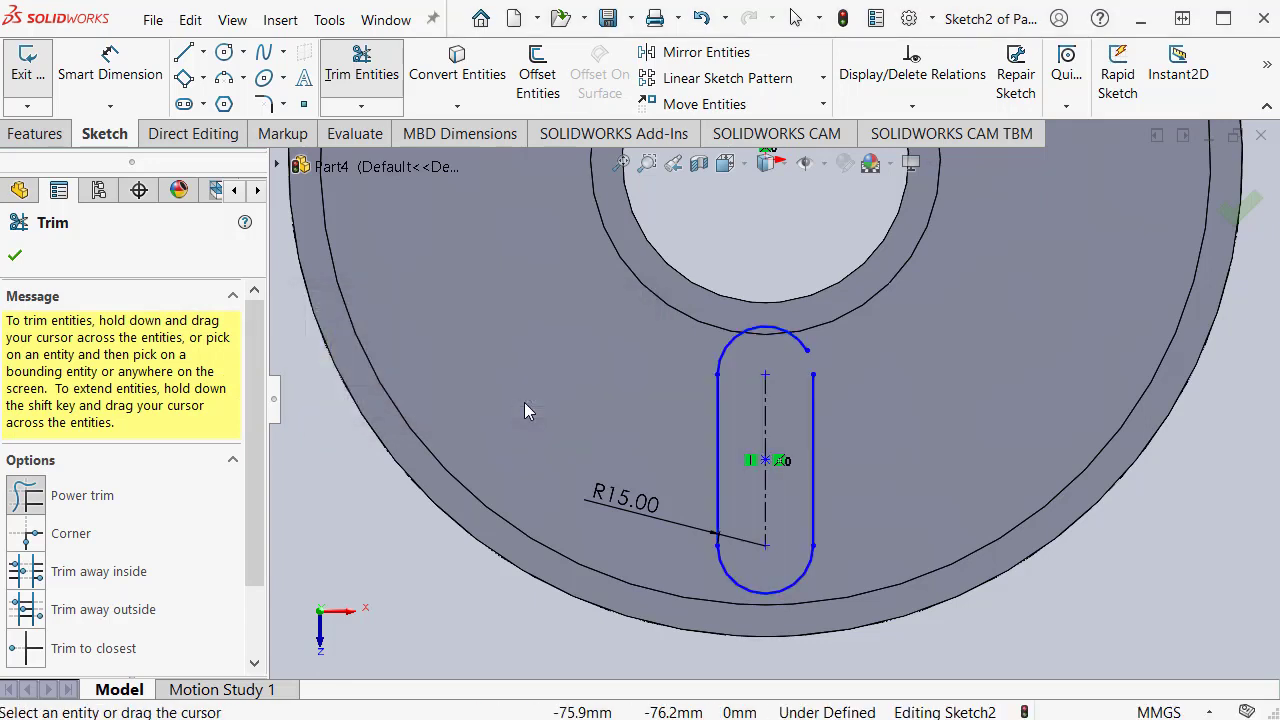
pyautogui.click(727, 347)
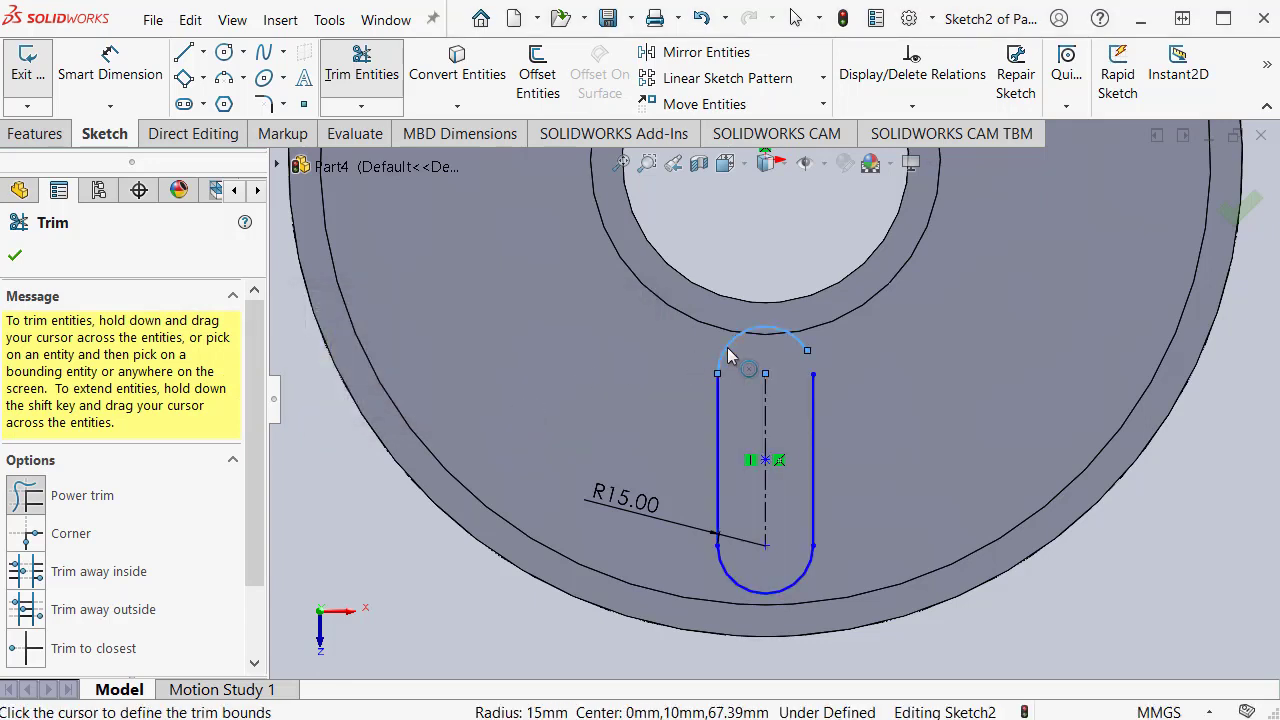
pyautogui.press('Delete')
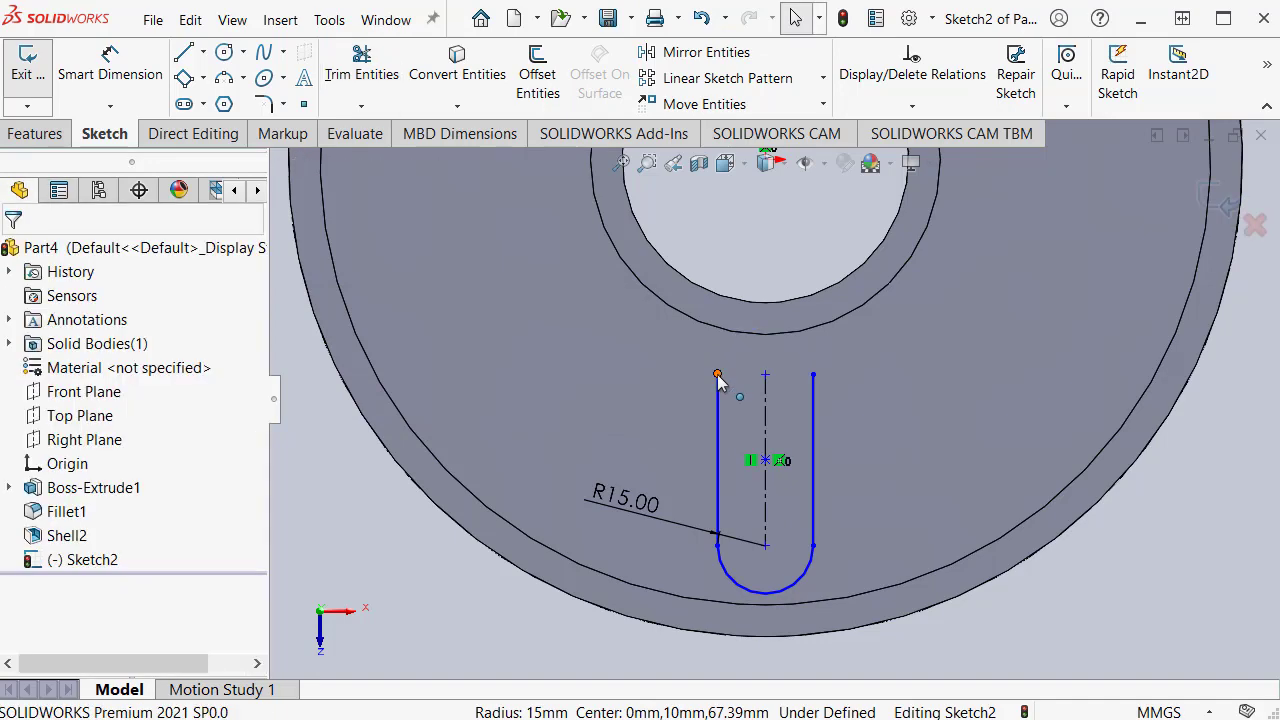
# - Taper the slot outline by moving the inner endpoints of both side lines to about 10 mm and 9 mm from the centerline
pyautogui.moveTo(717, 374); pyautogui.dragTo(734, 374)
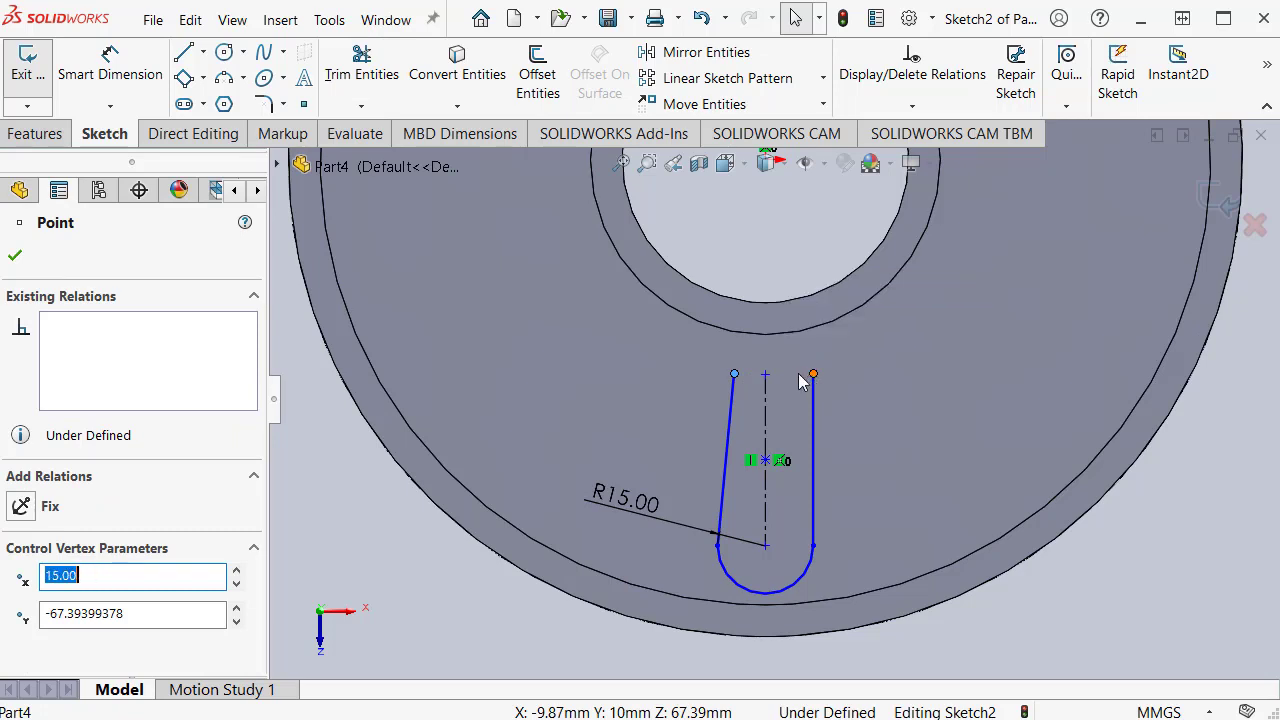
pyautogui.moveTo(813, 374); pyautogui.dragTo(795, 380)
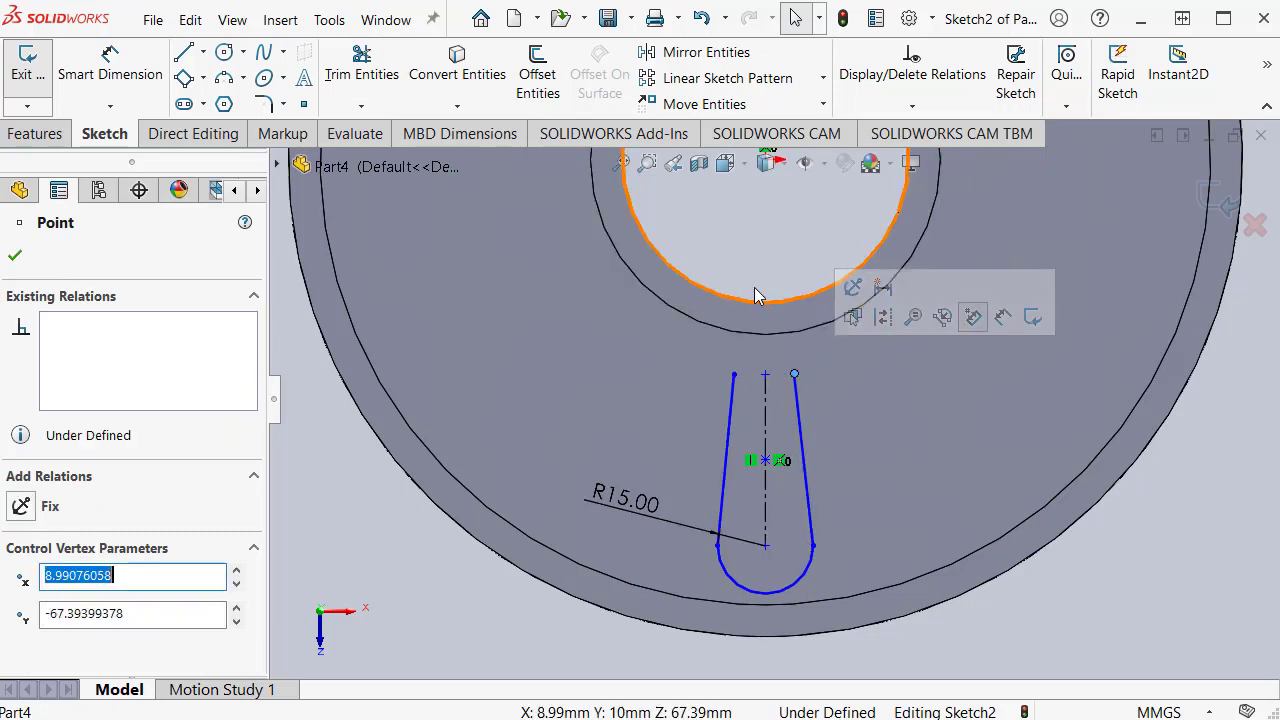
# - Close the tapered slot's inner end with a three-point arc of about 9.4 mm radius between the two side lines' endpoints
pyautogui.click(758, 270)
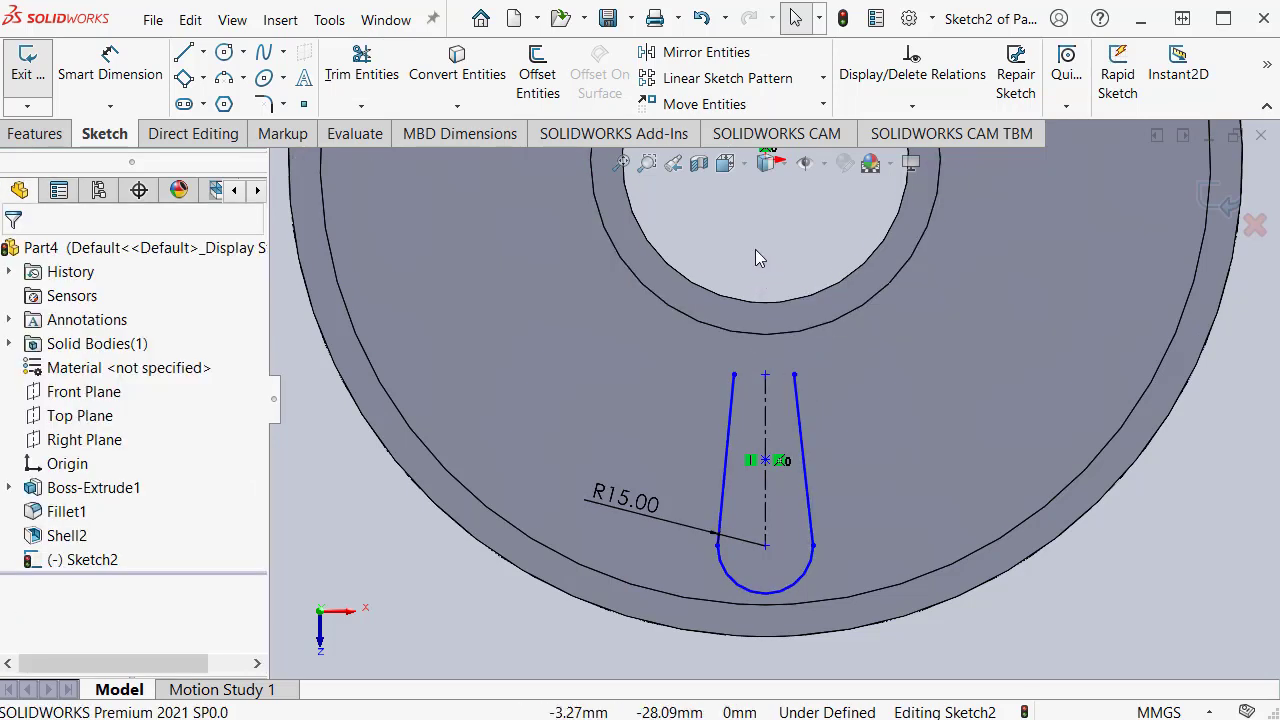
pyautogui.press('s')
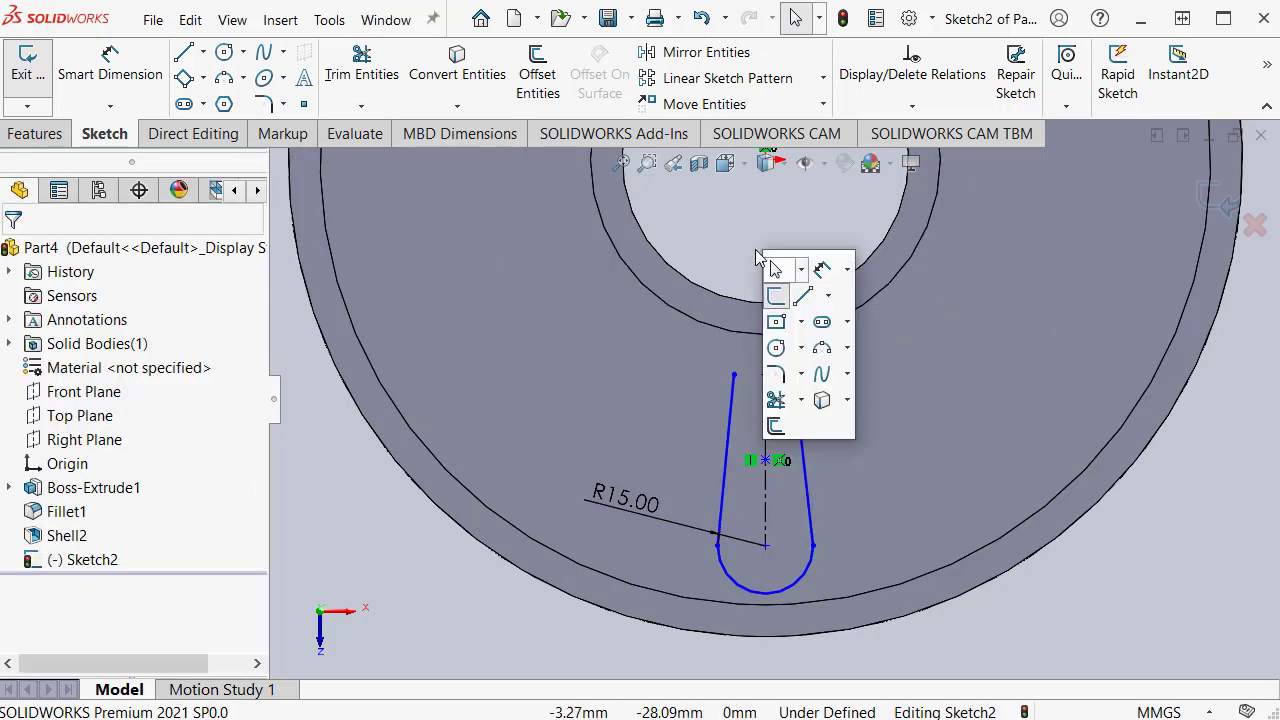
pyautogui.click(835, 352)
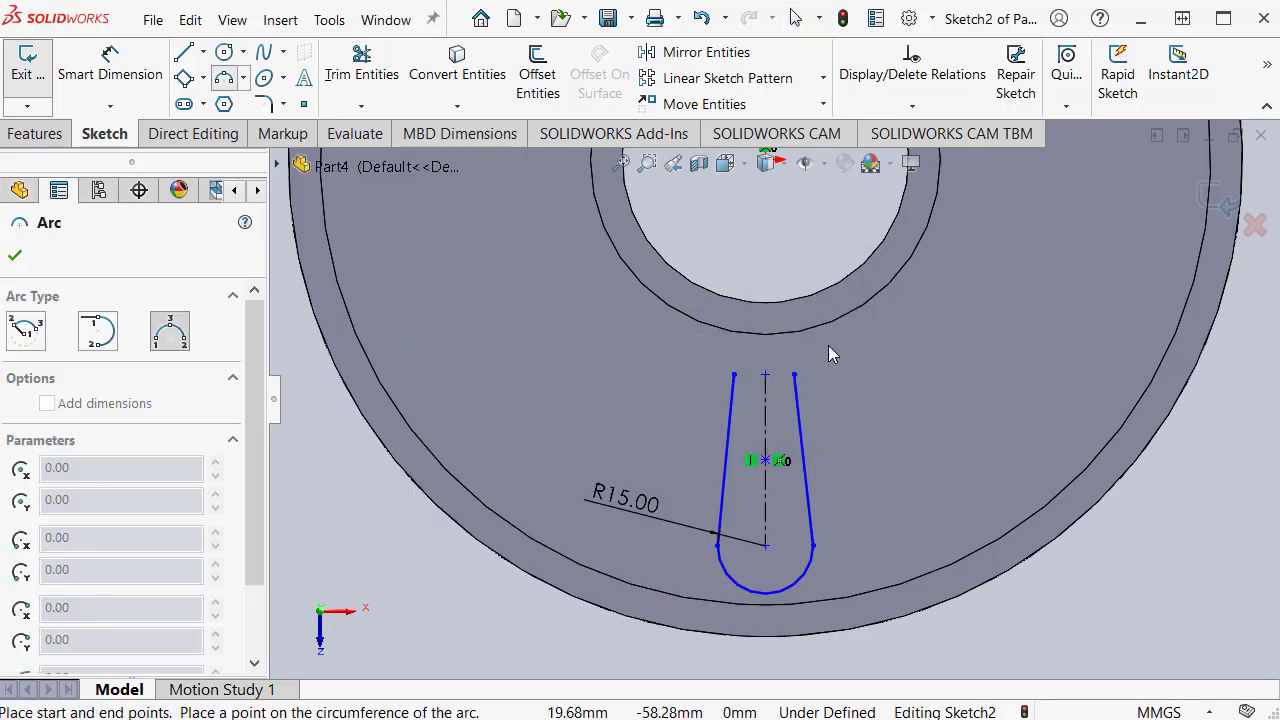
pyautogui.scroll(-4, 823, 357)
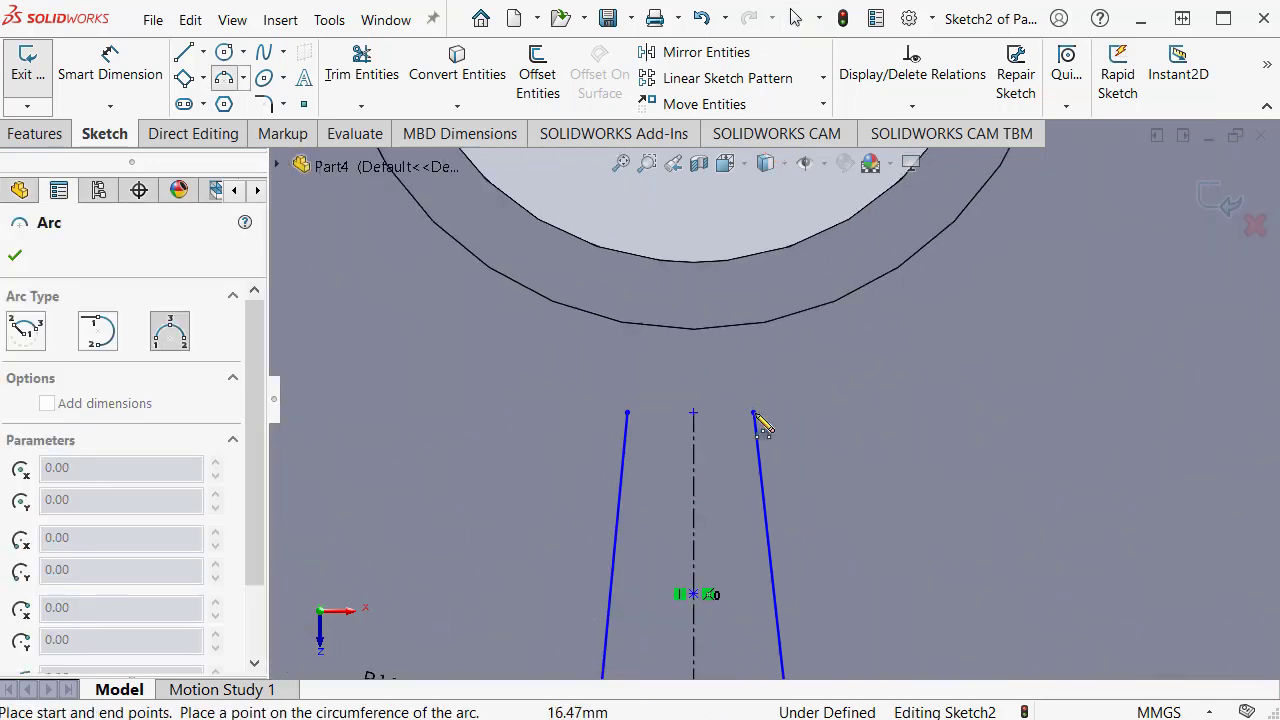
pyautogui.click(627, 412)
pyautogui.click(753, 412)
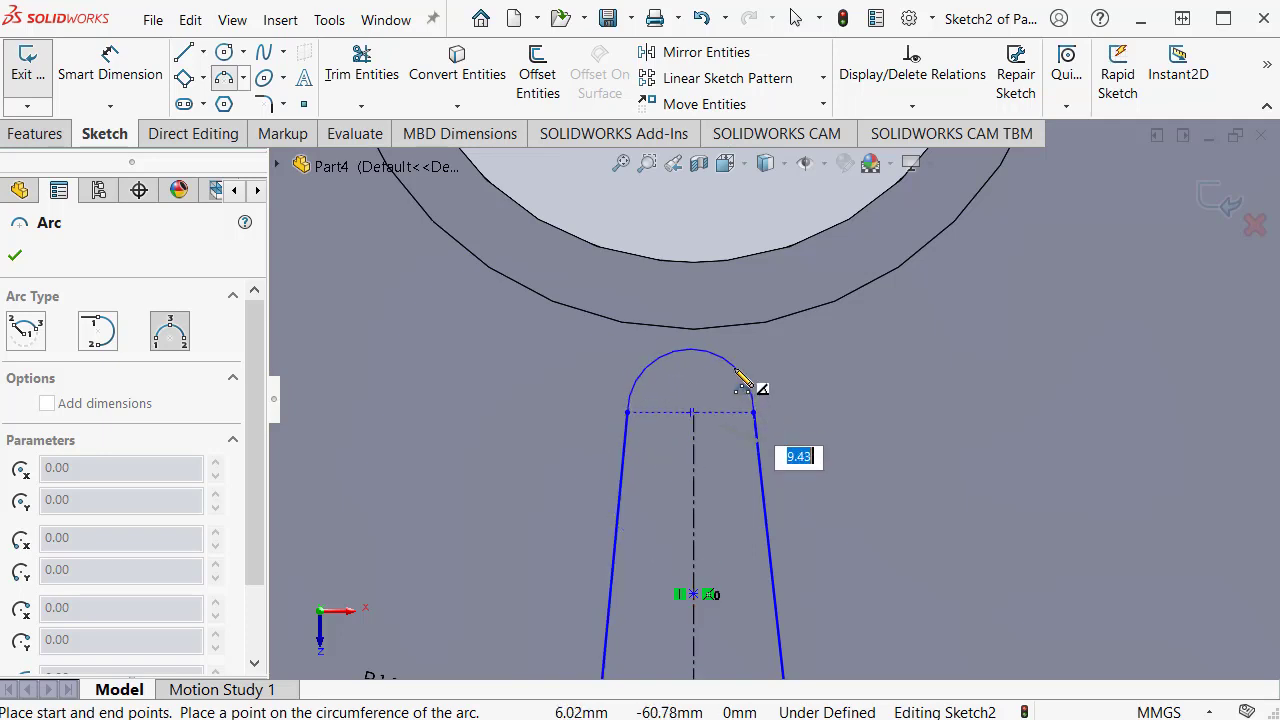
pyautogui.click(746, 380)
pyautogui.scroll(2, 797, 386)
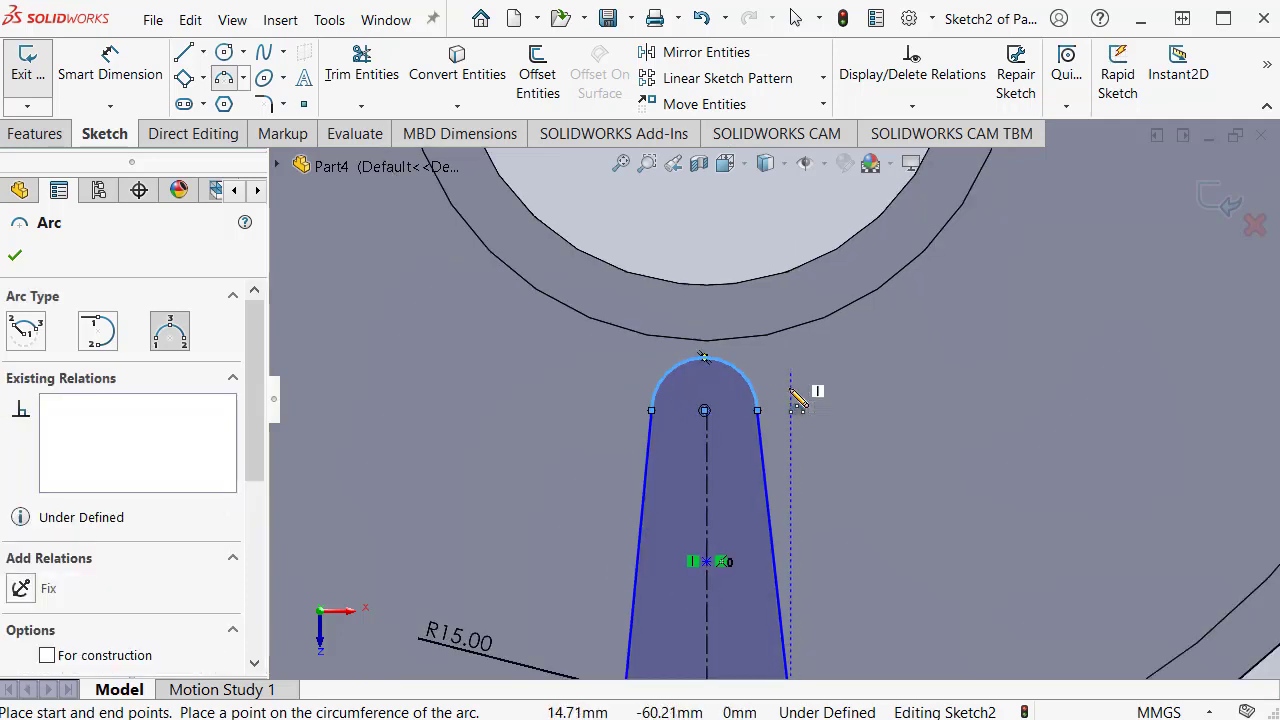
pyautogui.scroll(1, 812, 410)
pyautogui.keyDown('ctrl'); pyautogui.moveTo(804, 403); pyautogui.dragTo(814, 369, button='middle'); pyautogui.keyUp('ctrl')
pyautogui.press('Escape')
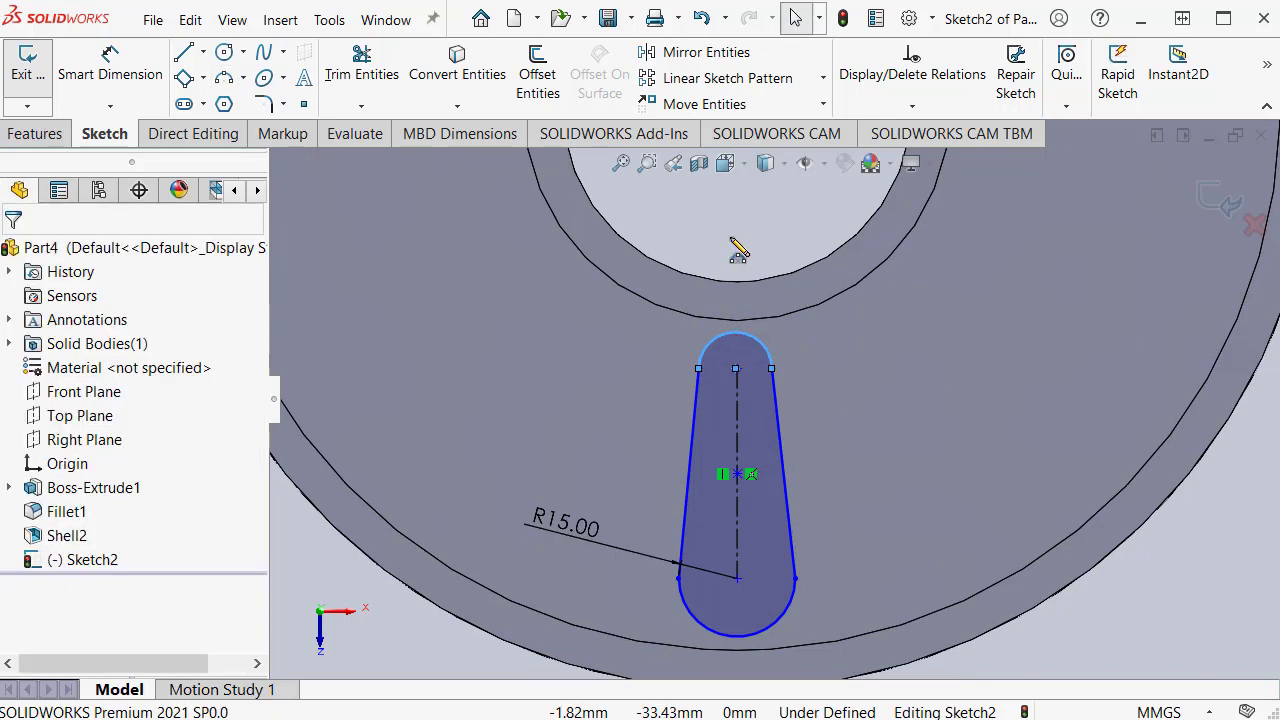
pyautogui.hotkey('ctrl', 'z')
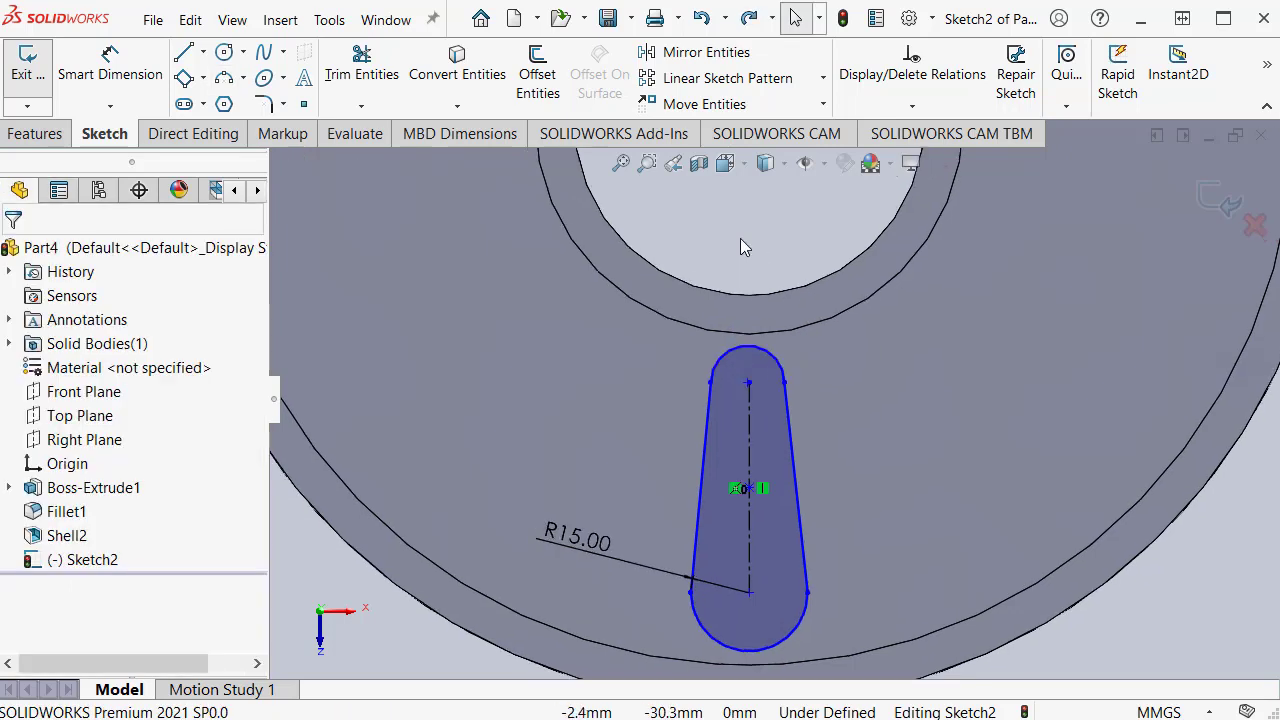
# - Dimension the slot's inner end arc with a radius of 10 mm
pyautogui.press('s')
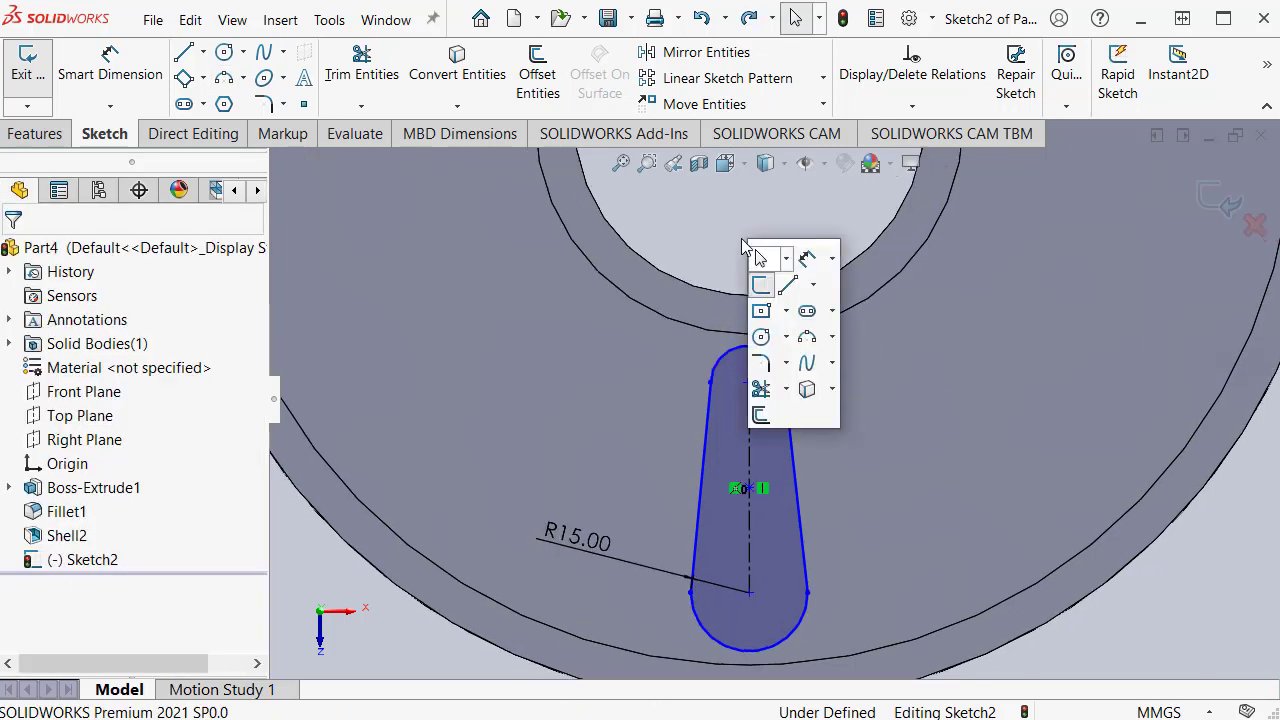
pyautogui.click(807, 260)
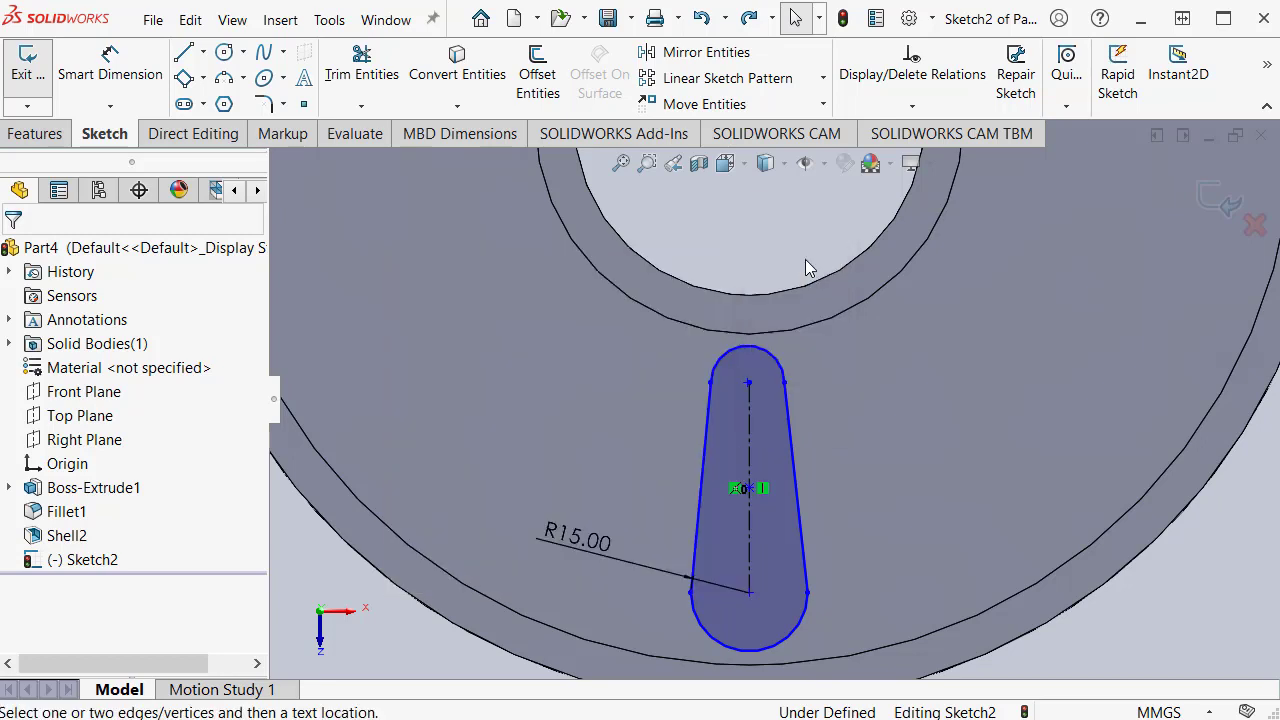
pyautogui.click(768, 352)
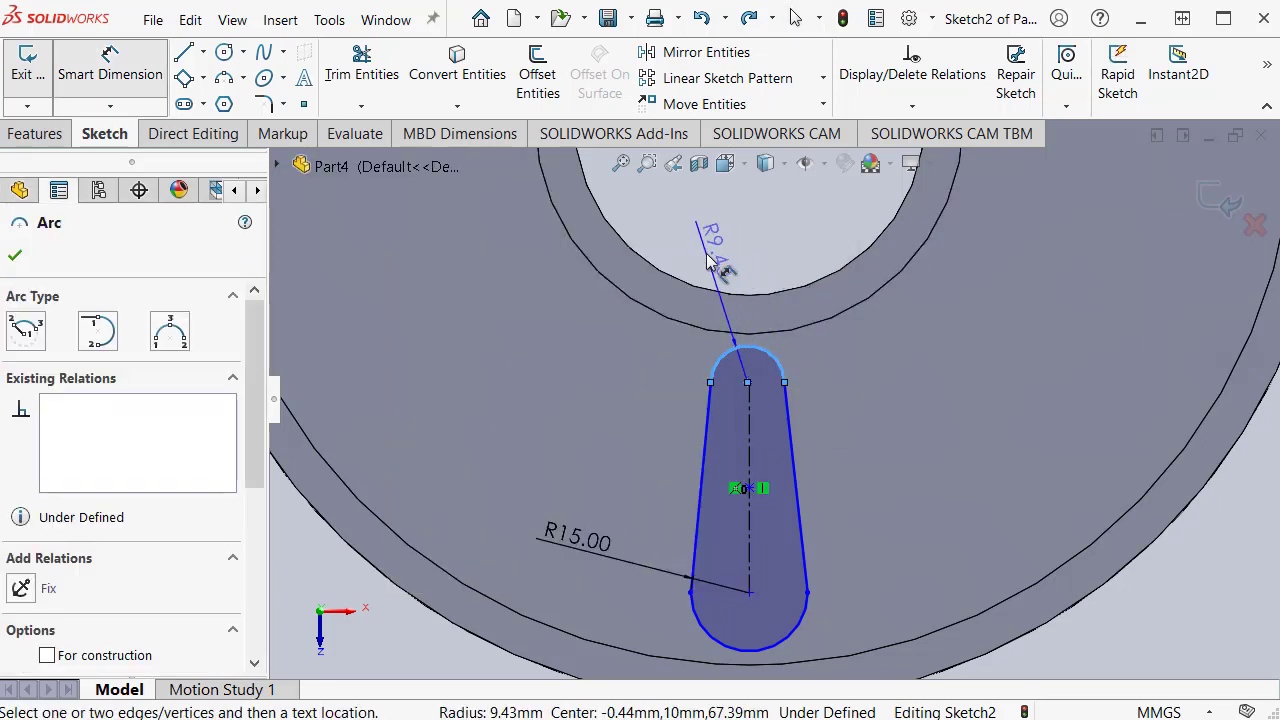
pyautogui.click(716, 260)
pyautogui.write('10')
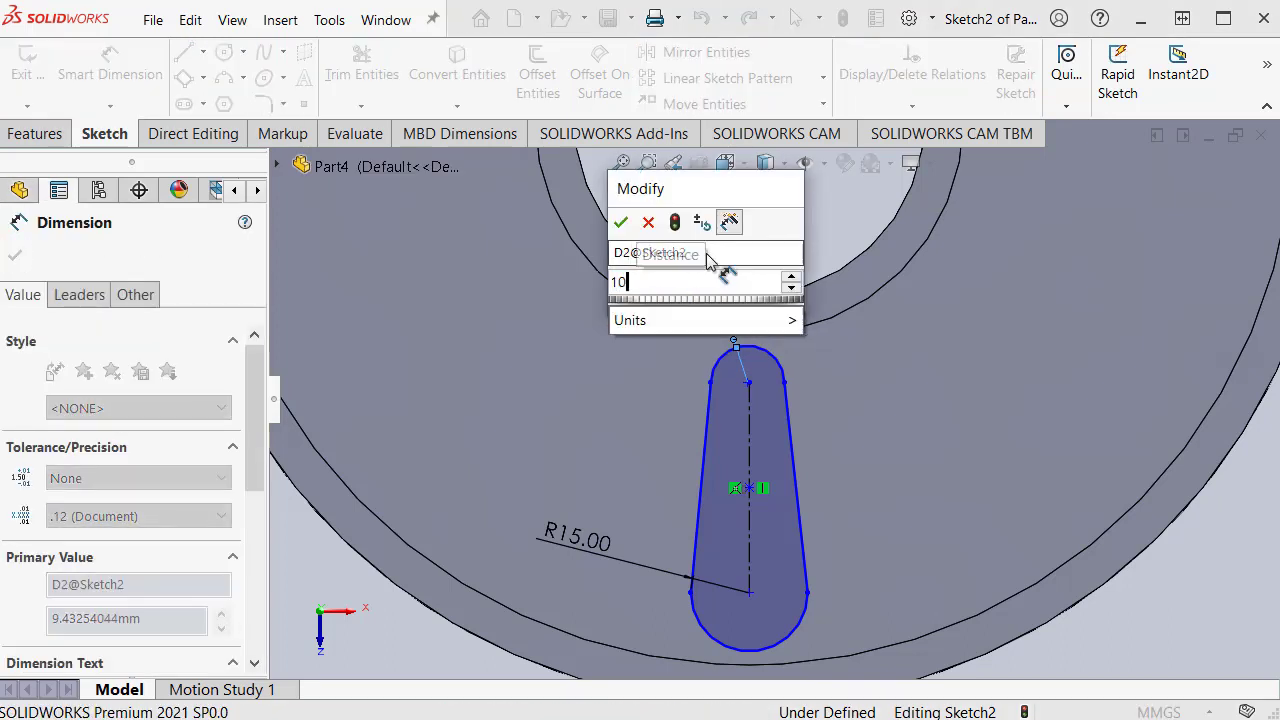
pyautogui.press('Return')
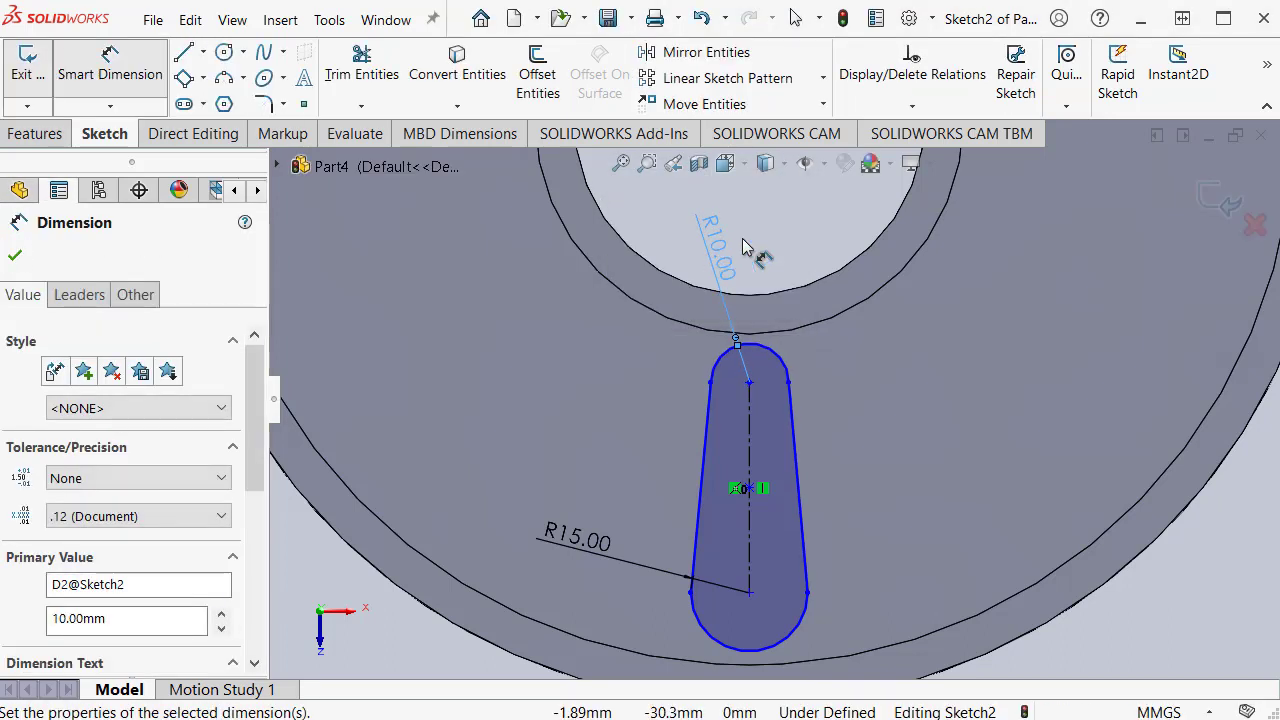
# - Dimension the slot's vertical centerline to a length of 35 mm
pyautogui.click(754, 437)
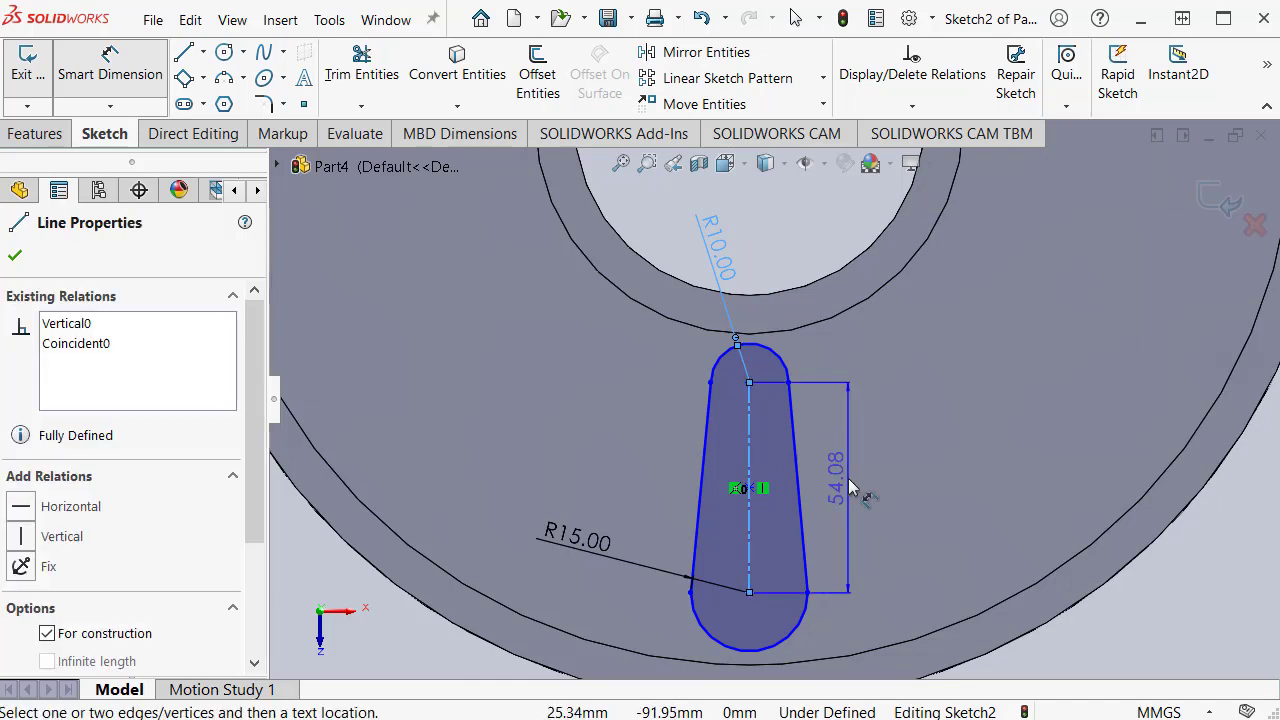
pyautogui.click(856, 489)
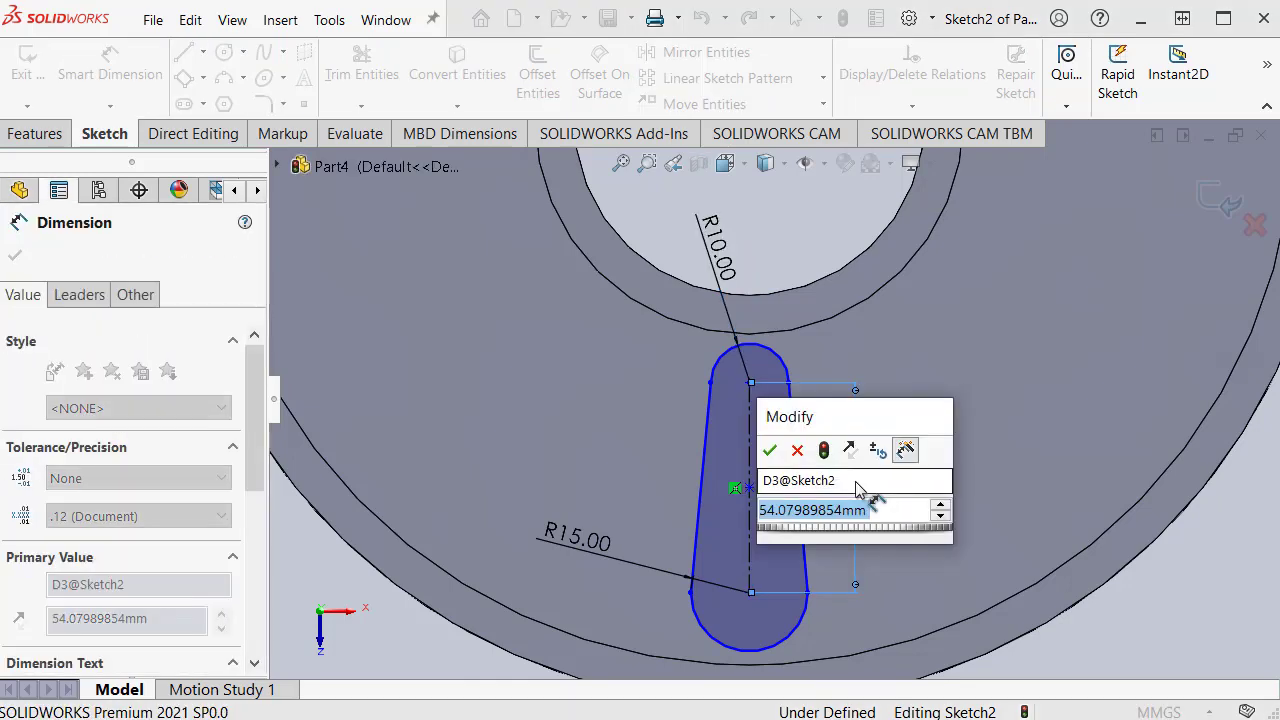
pyautogui.write('35')
pyautogui.press('Return')
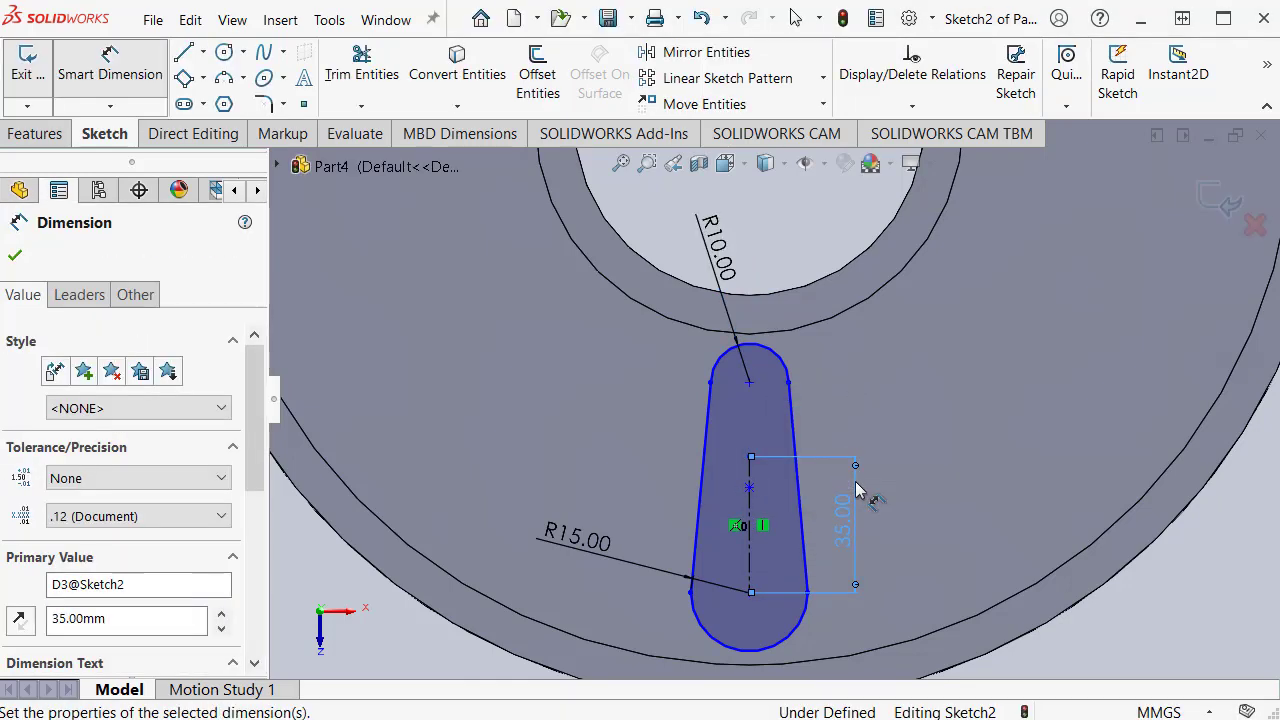
pyautogui.press('Escape')
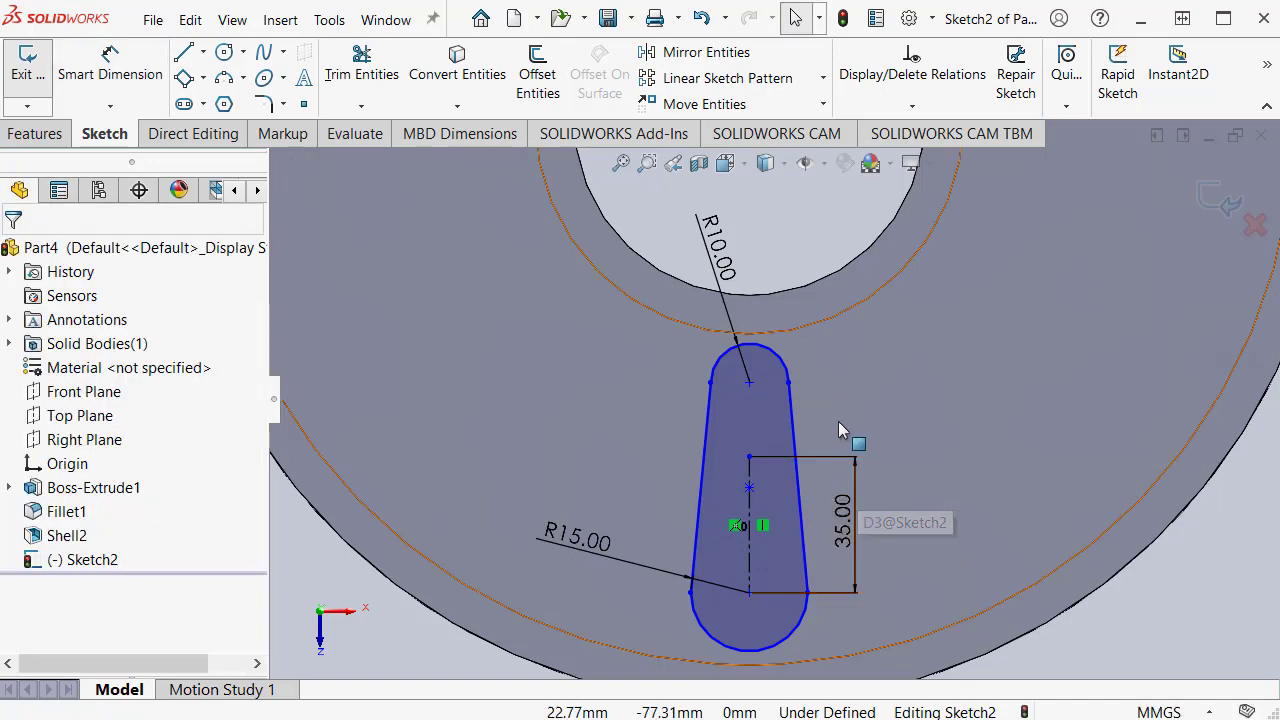
# - Shift the endpoint shared by the inner arc and the right side line slightly to test the profile's freedom
pyautogui.click(788, 382)
pyautogui.moveTo(788, 382)
pyautogui.mouseDown()
pyautogui.moveTo(834, 391)
pyautogui.moveTo(749, 386)
pyautogui.moveTo(792, 374)
pyautogui.mouseUp()
pyautogui.click(781, 240)
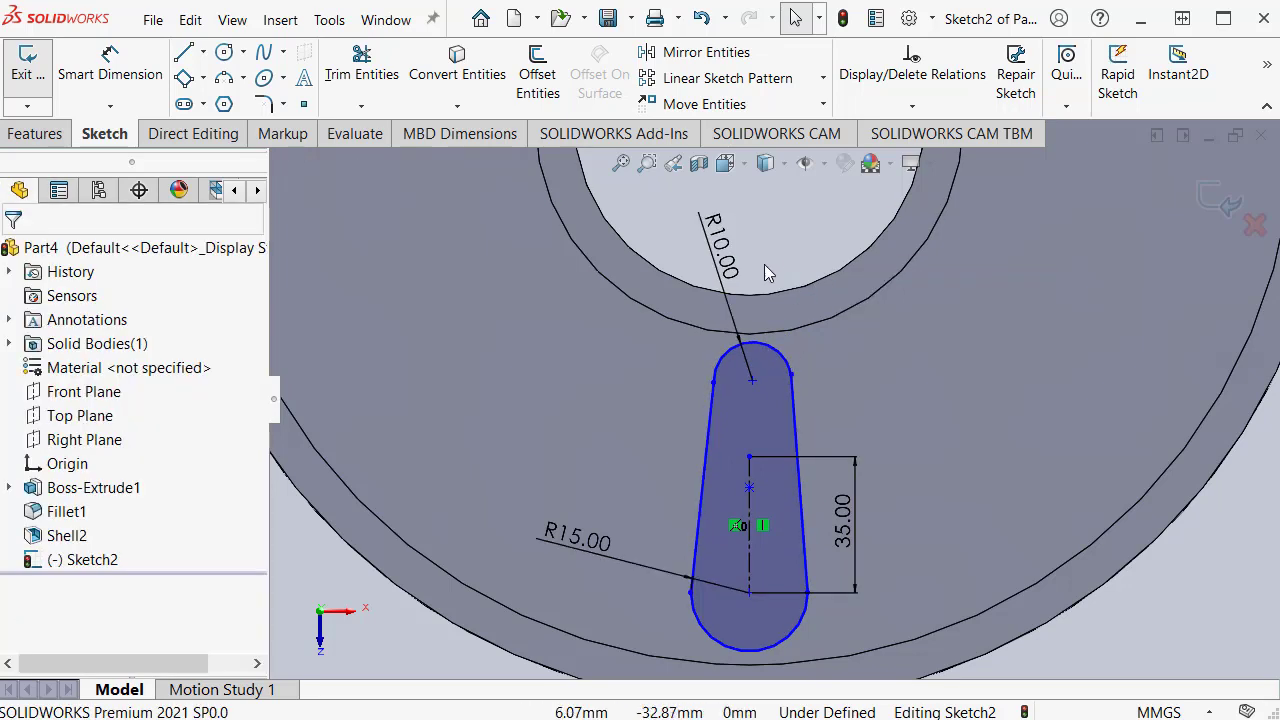
# - Make the inner end arc tangent to both side lines of the slot
pyautogui.click(742, 350)
pyautogui.keyDown('ctrl'); pyautogui.click(709, 421); pyautogui.keyUp('ctrl')
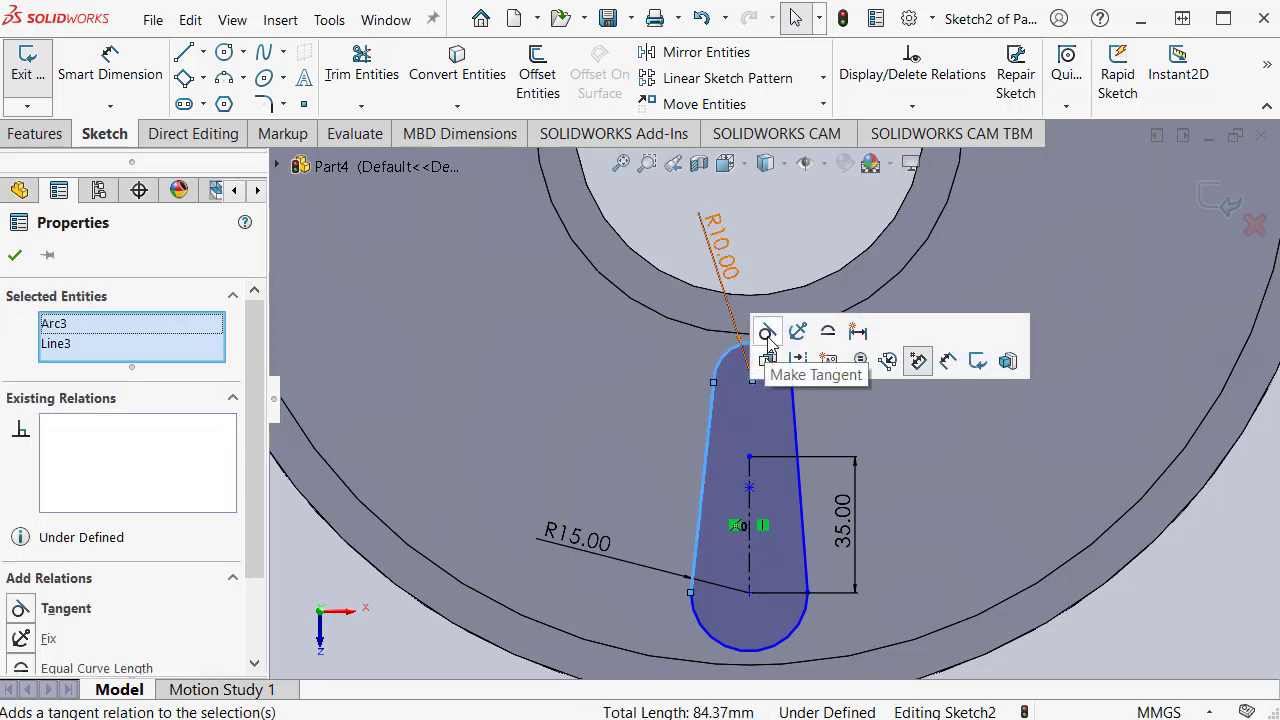
pyautogui.click(769, 333)
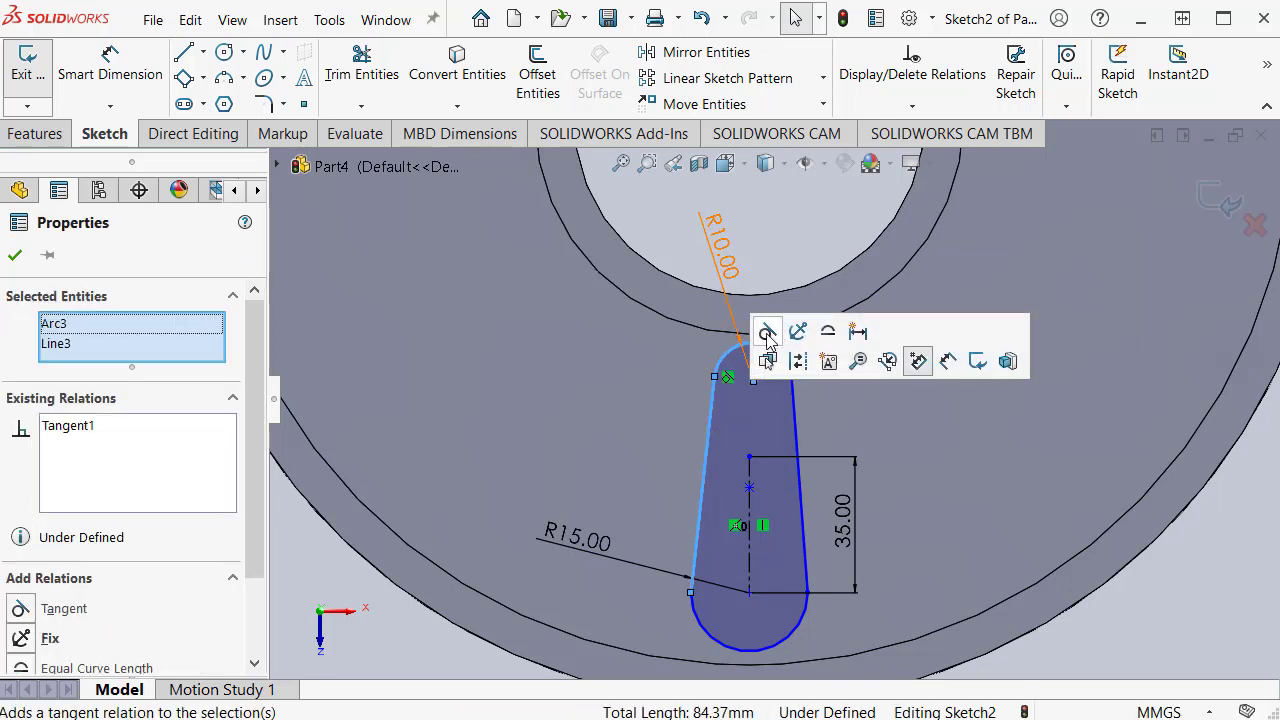
pyautogui.click(797, 426)
pyautogui.keyDown('ctrl'); pyautogui.moveTo(839, 419); pyautogui.dragTo(811, 426, button='middle'); pyautogui.keyUp('ctrl')
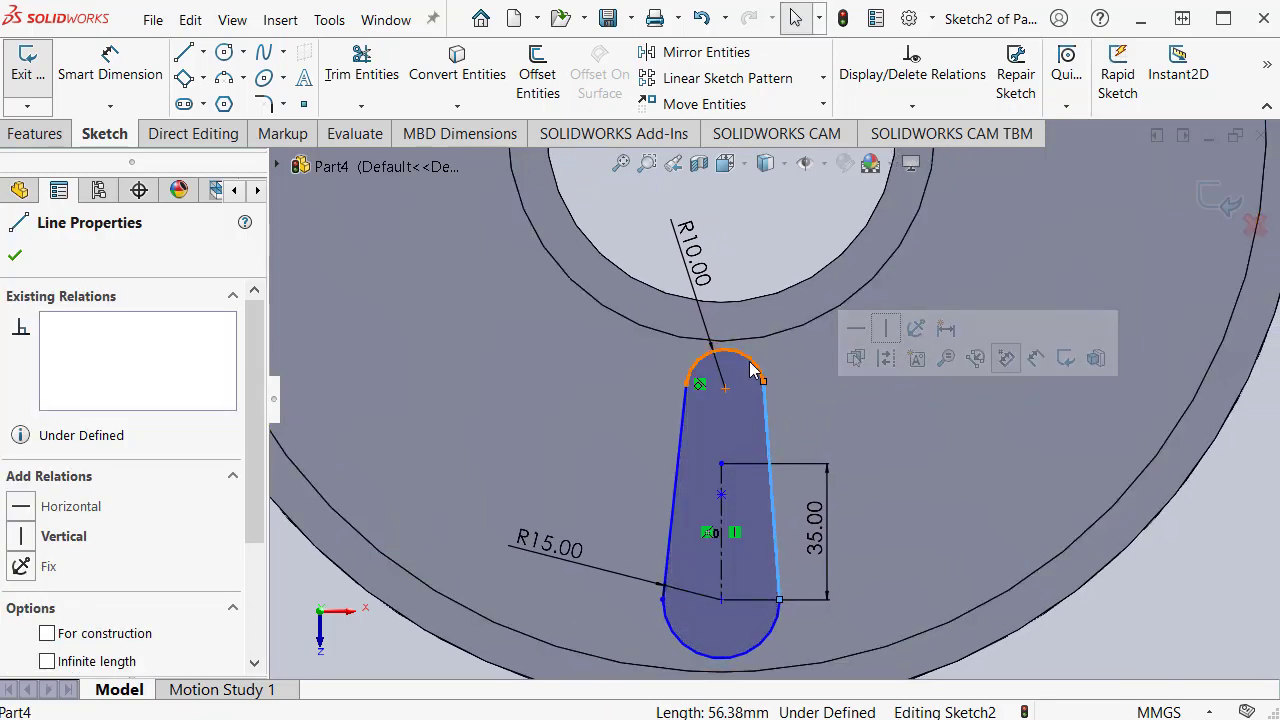
pyautogui.click(751, 364)
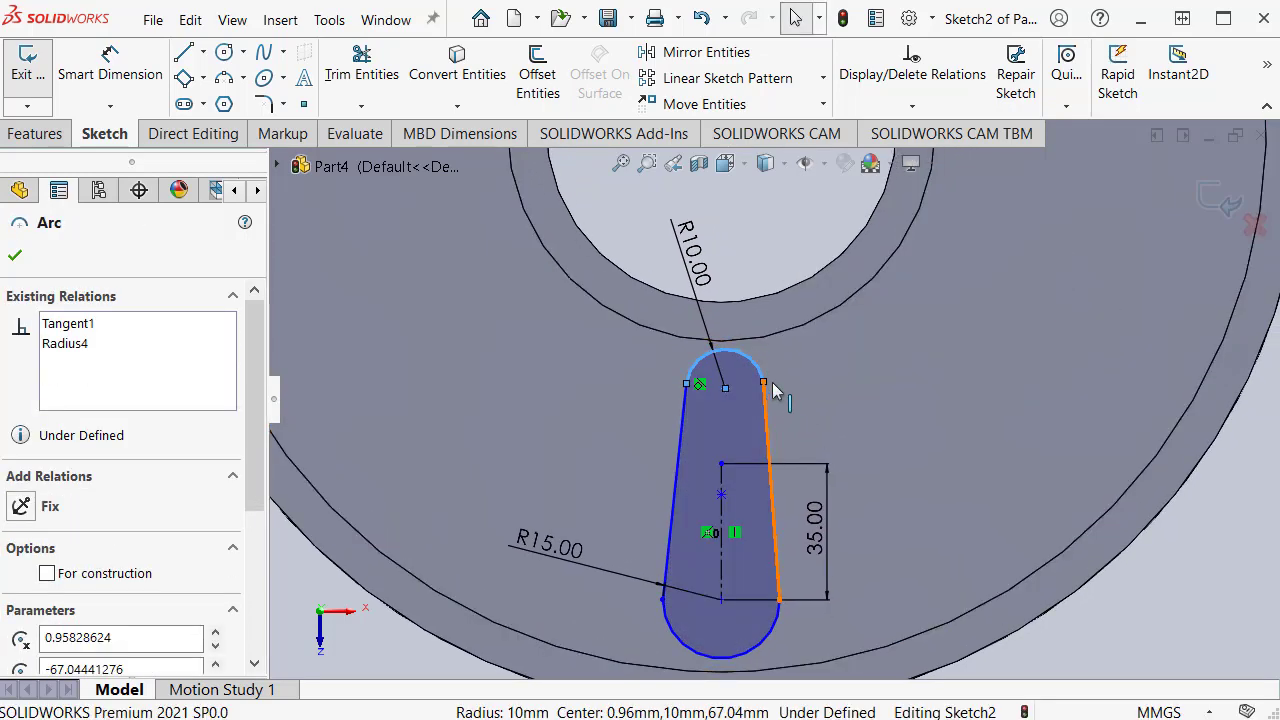
pyautogui.keyDown('ctrl'); pyautogui.click(772, 390); pyautogui.keyUp('ctrl')
pyautogui.click(824, 309)
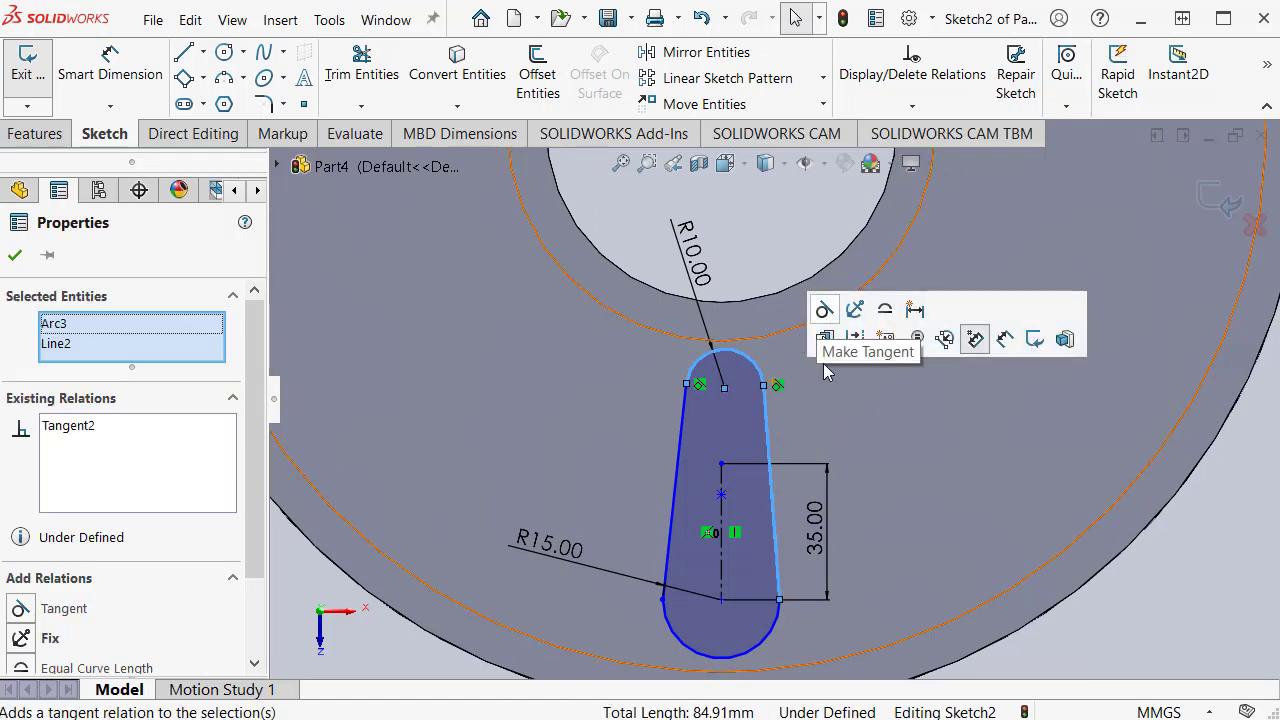
pyautogui.keyDown('ctrl'); pyautogui.moveTo(825, 370); pyautogui.dragTo(853, 308, button='middle'); pyautogui.keyUp('ctrl')
# - Make the outer 15 mm radius arc tangent to both side lines of the slot
pyautogui.click(698, 508)
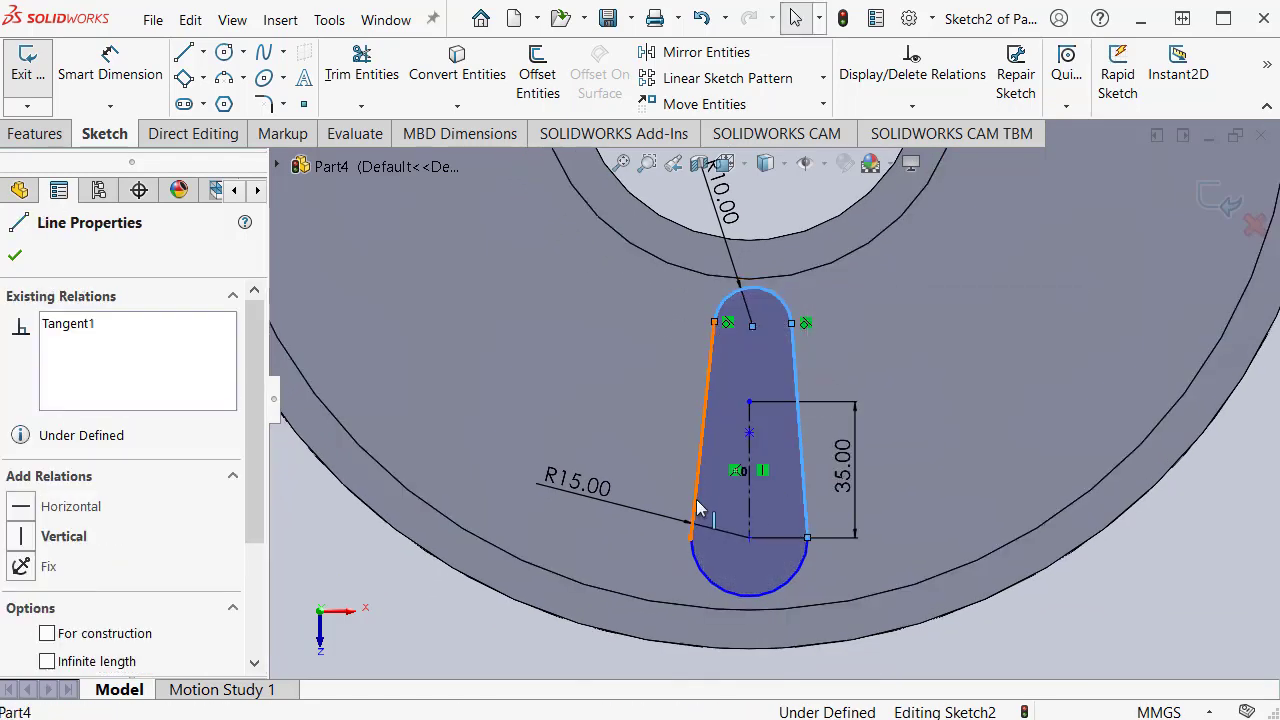
pyautogui.keyDown('ctrl'); pyautogui.click(700, 577); pyautogui.keyUp('ctrl')
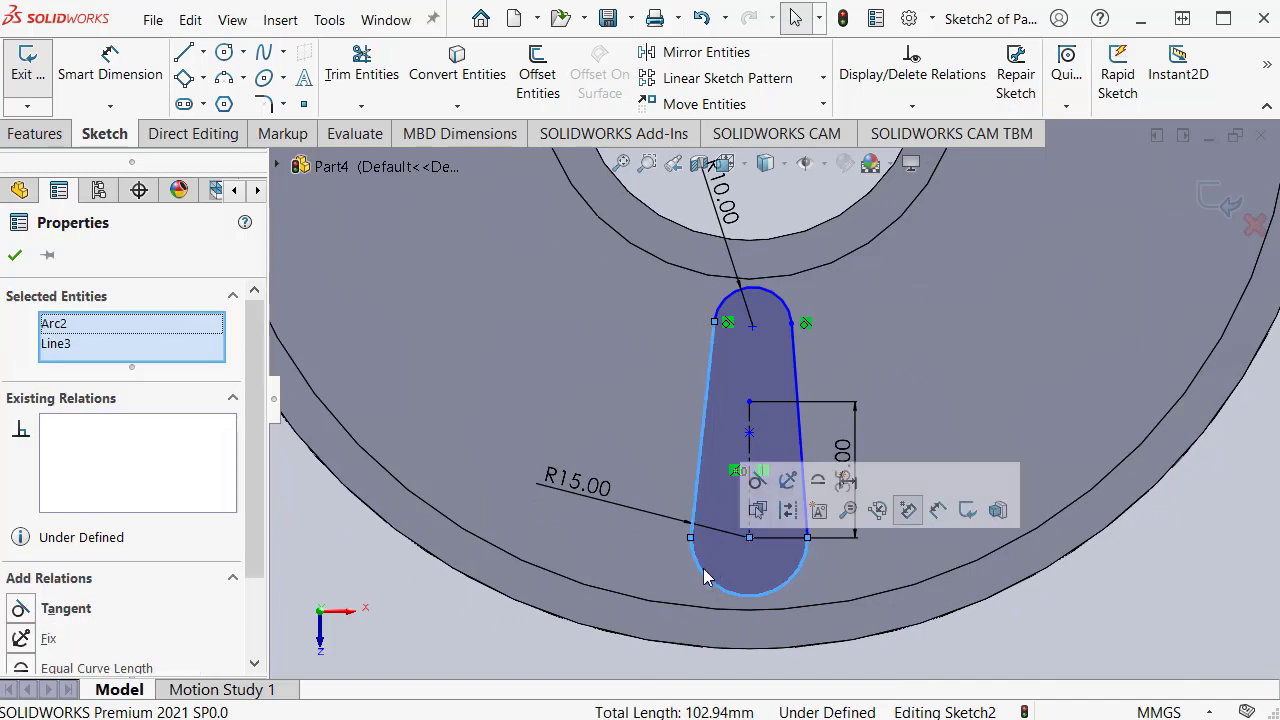
pyautogui.keyDown('ctrl'); pyautogui.moveTo(860, 606); pyautogui.dragTo(800, 616, button='middle'); pyautogui.keyUp('ctrl')
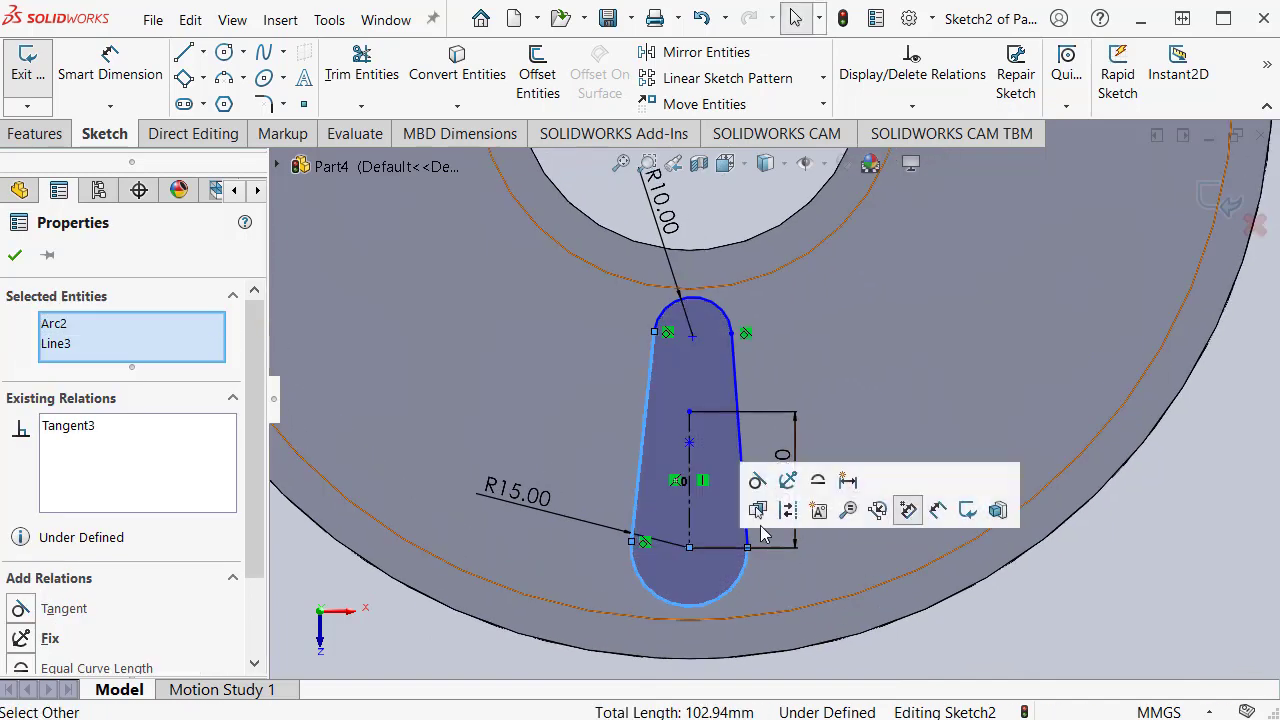
pyautogui.click(740, 456)
pyautogui.keyDown('ctrl'); pyautogui.moveTo(709, 454); pyautogui.dragTo(677, 404, button='middle'); pyautogui.keyUp('ctrl')
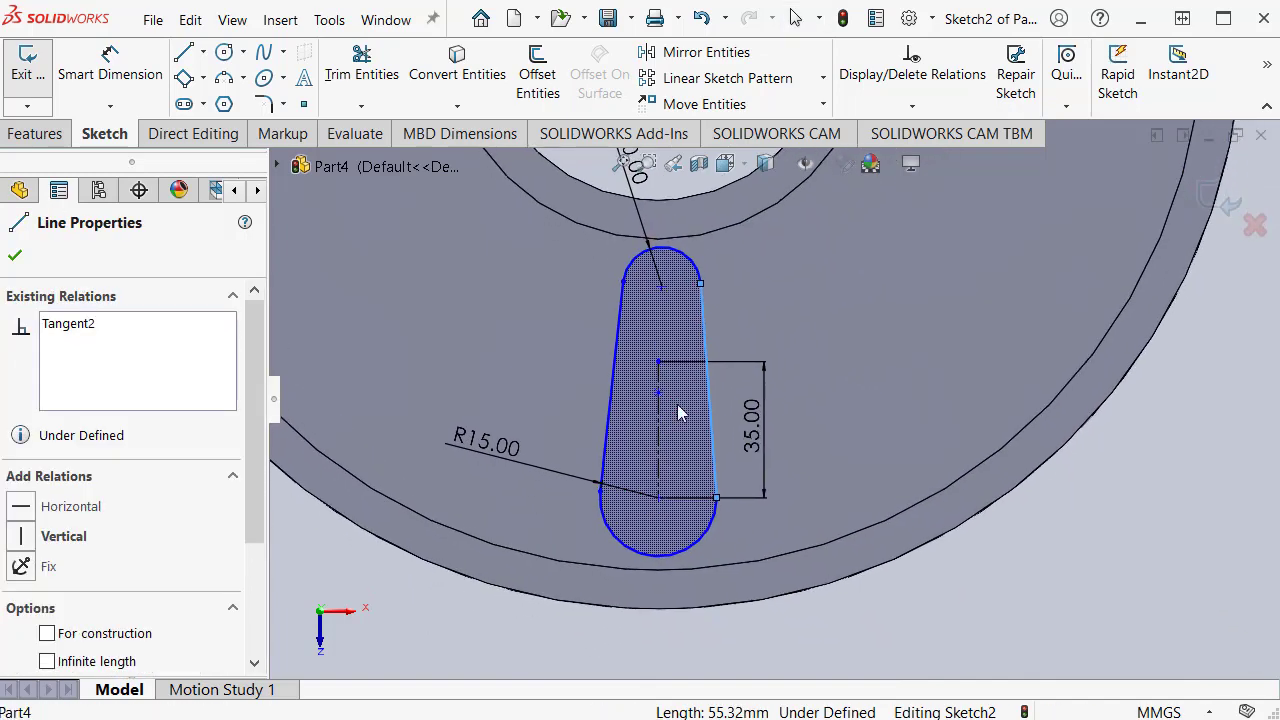
pyautogui.keyDown('ctrl'); pyautogui.click(712, 521); pyautogui.keyUp('ctrl')
pyautogui.click(770, 432)
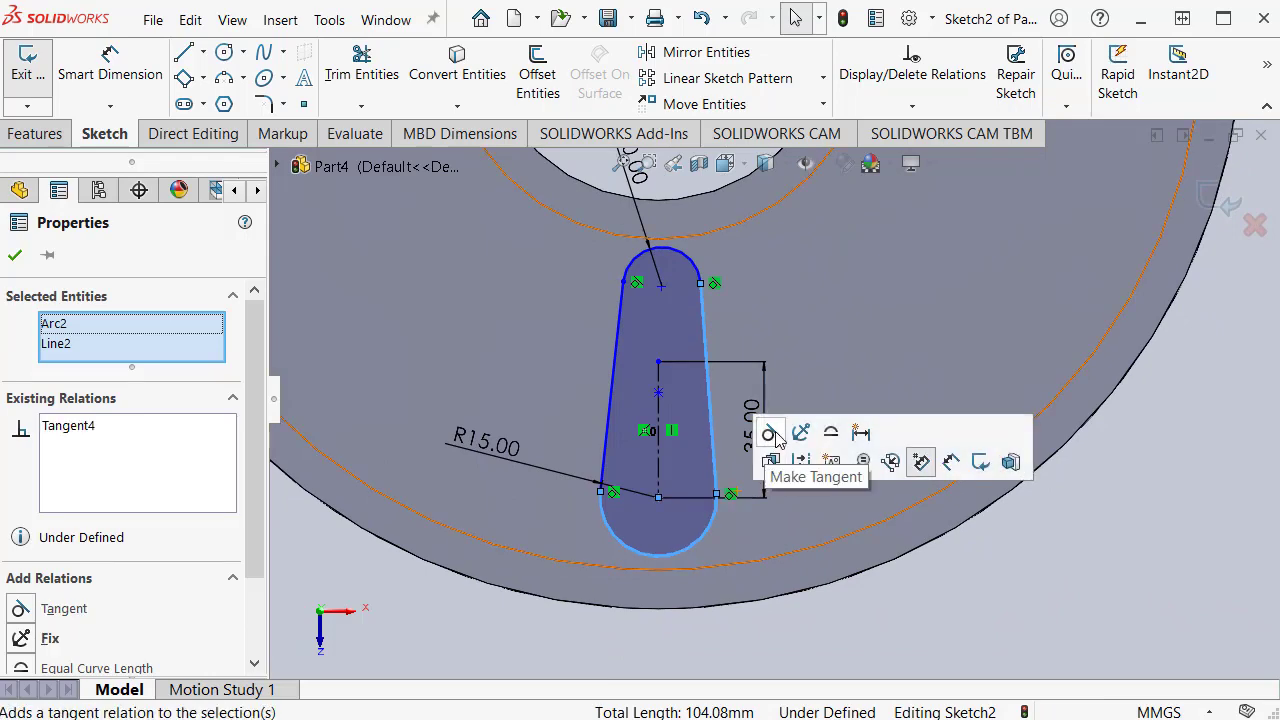
pyautogui.keyDown('ctrl'); pyautogui.moveTo(798, 343); pyautogui.dragTo(841, 373, button='middle'); pyautogui.keyUp('ctrl')
pyautogui.scroll(1, 843, 373)
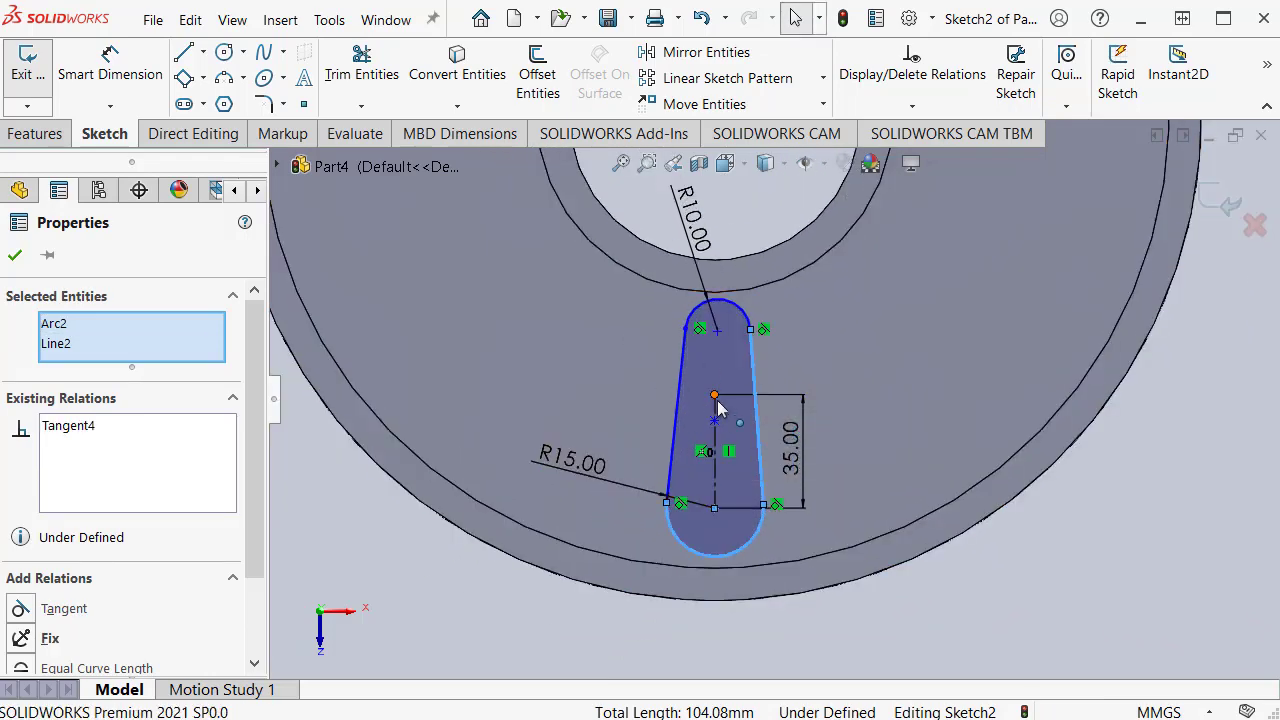
# - Make the inner arc's center coincident with the upper endpoint of the slot's centerline
pyautogui.click(717, 331)
pyautogui.keyDown('ctrl'); pyautogui.click(718, 332); pyautogui.keyUp('ctrl')
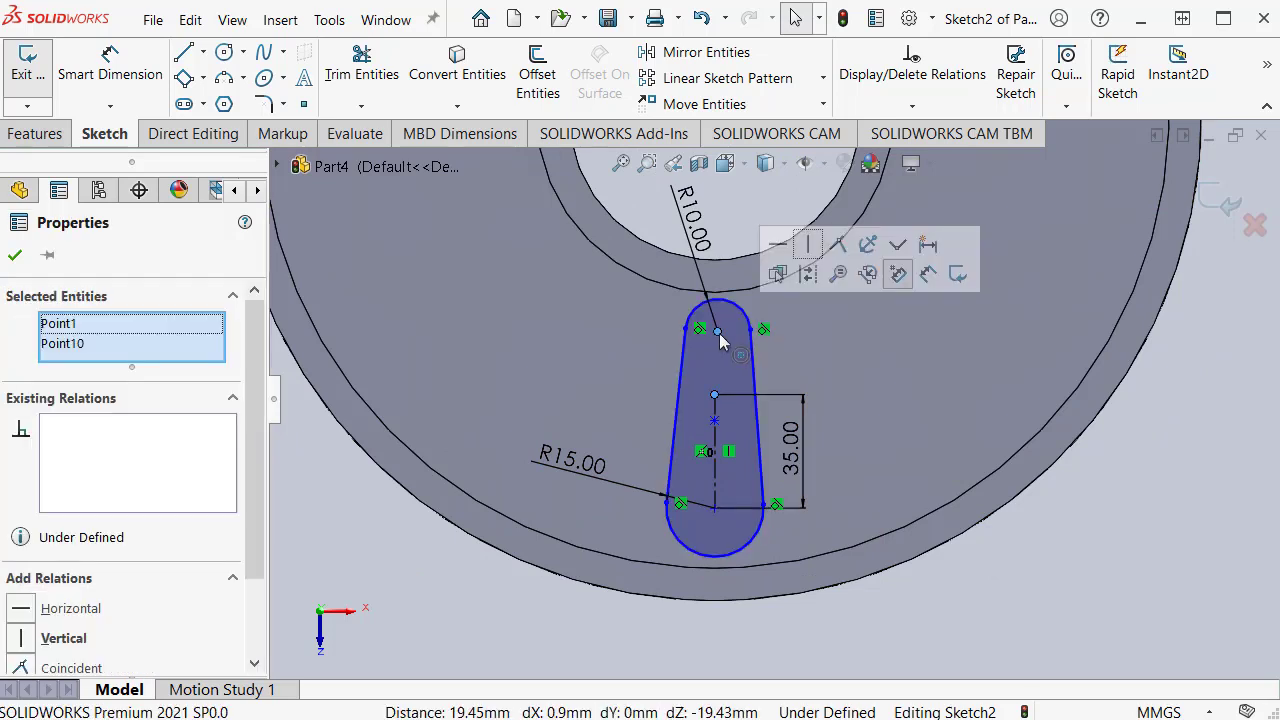
pyautogui.click(840, 246)
pyautogui.press('Escape')
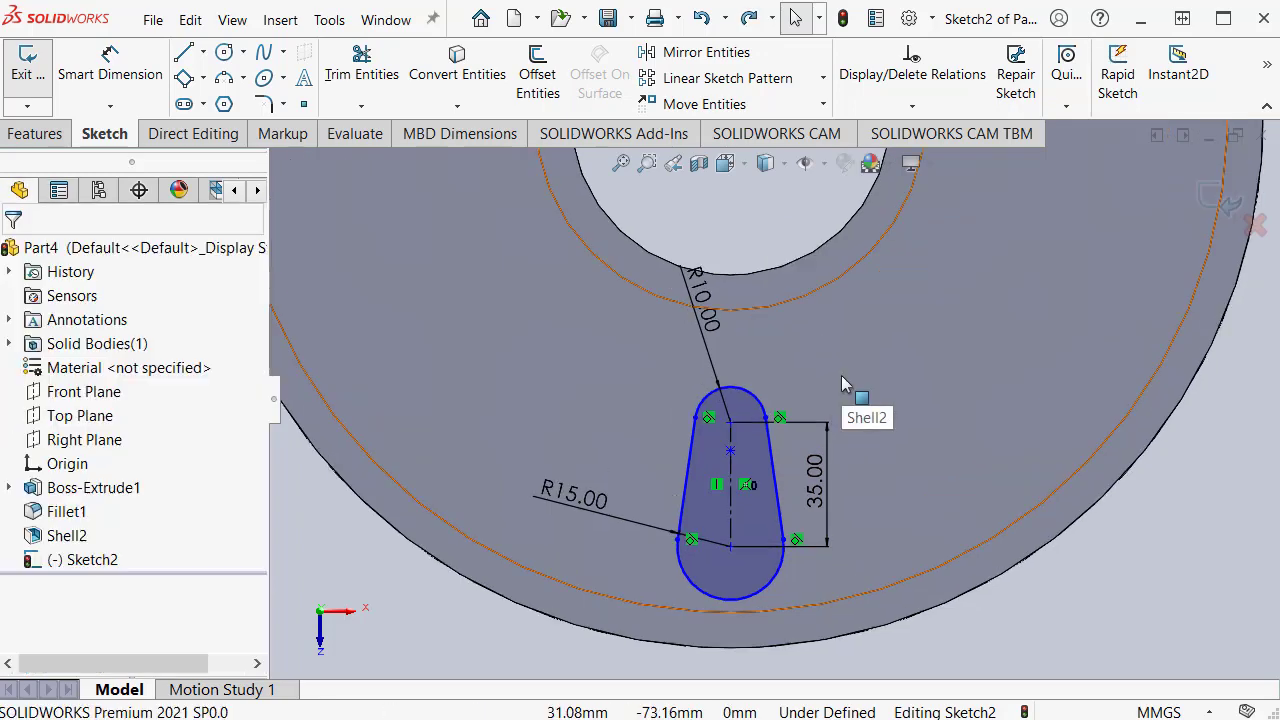
# - Delete the leftover slot center point lying on the slot's centerline
pyautogui.scroll(-3, 715, 440)
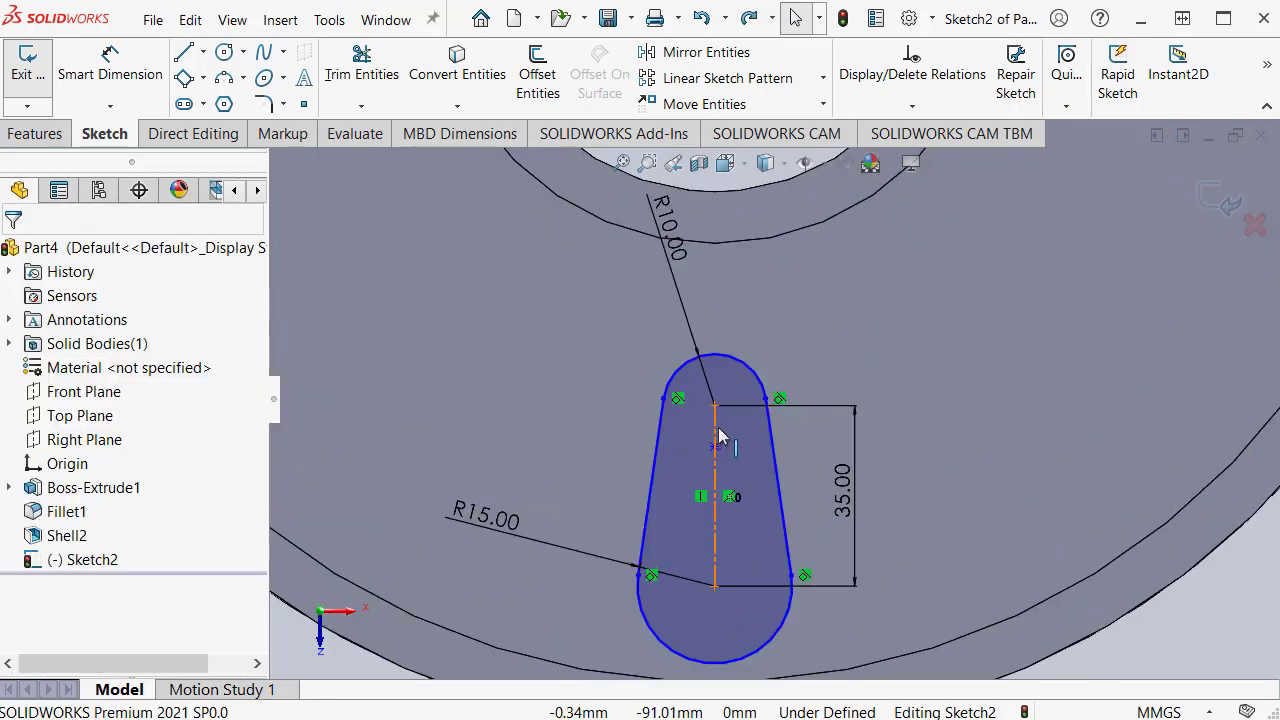
pyautogui.click(717, 432)
pyautogui.click(733, 447)
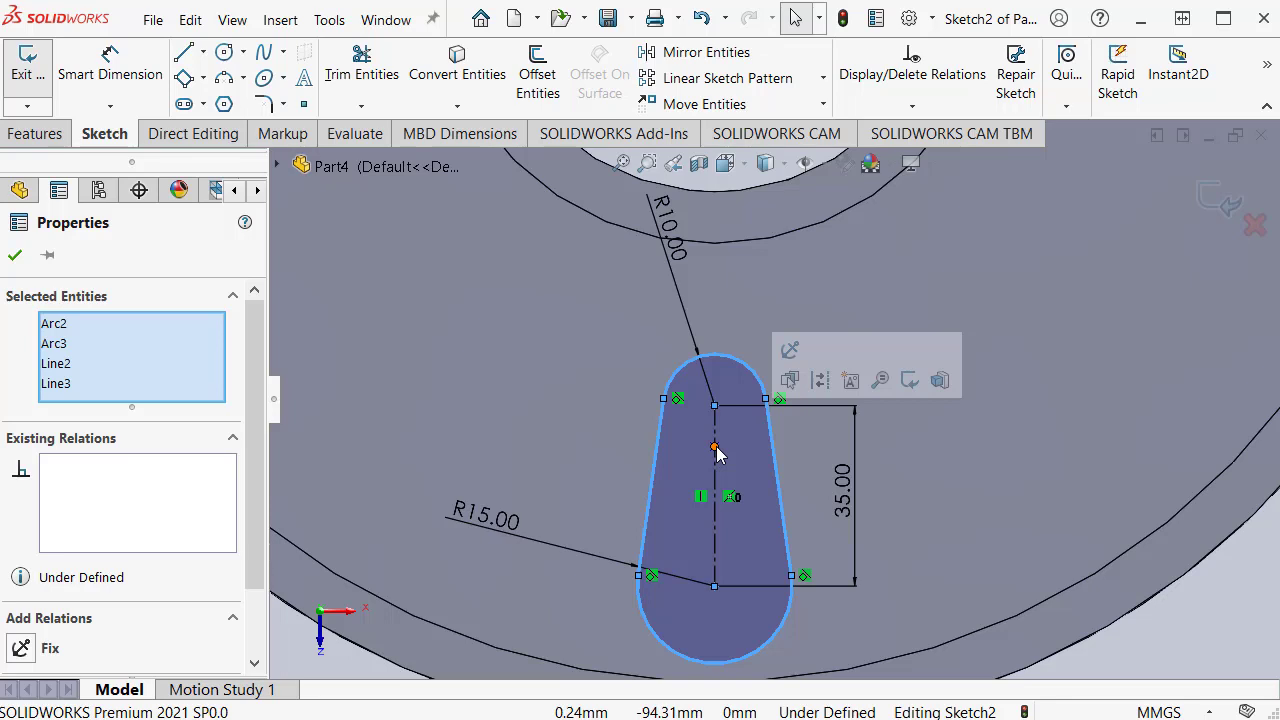
pyautogui.click(715, 447)
pyautogui.press('Escape')
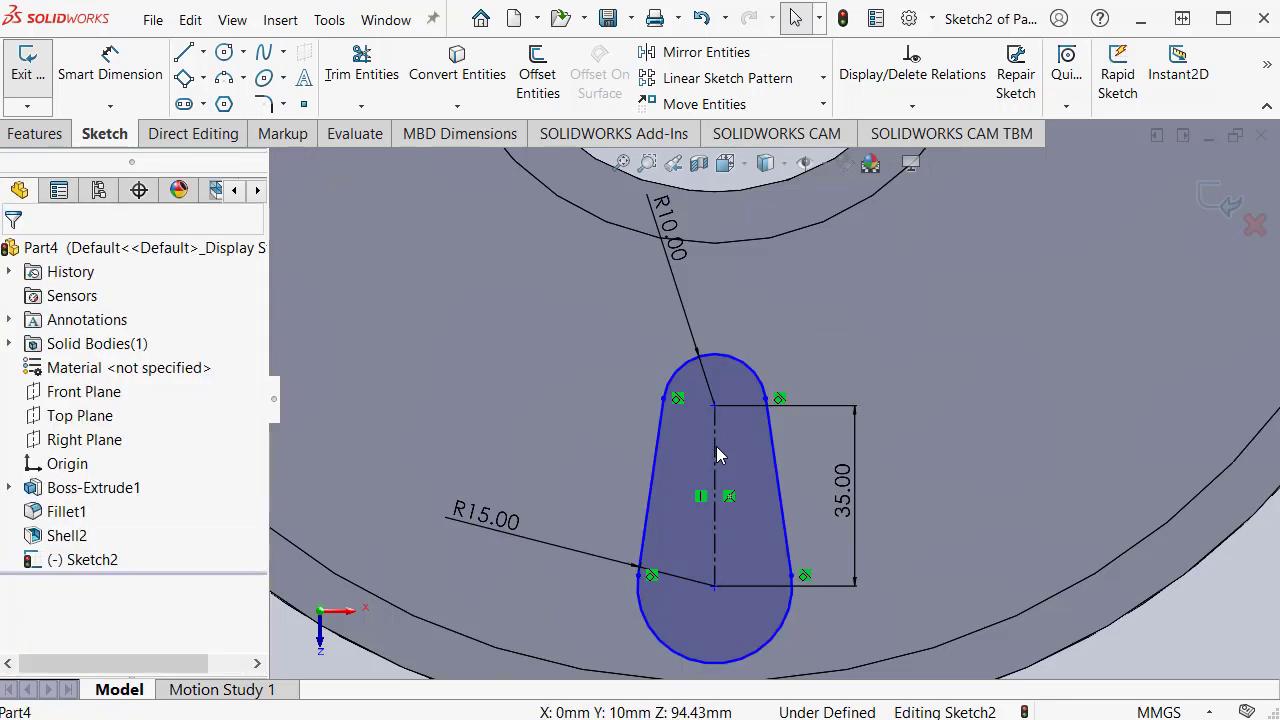
# - Sketch a 195 mm diameter construction circle centered on the origin
pyautogui.scroll(-3, 716, 455)
pyautogui.press('s')
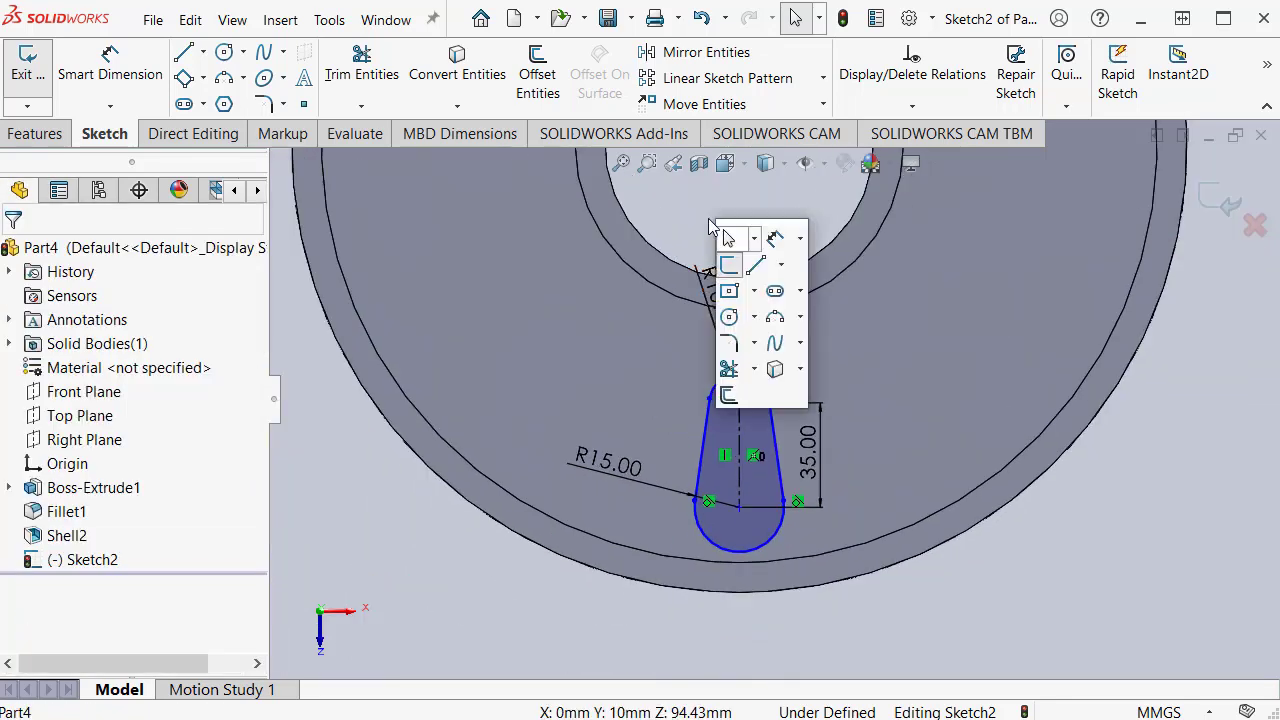
pyautogui.click(729, 316)
pyautogui.keyDown('ctrl'); pyautogui.moveTo(755, 240); pyautogui.dragTo(737, 320, button='middle'); pyautogui.keyUp('ctrl')
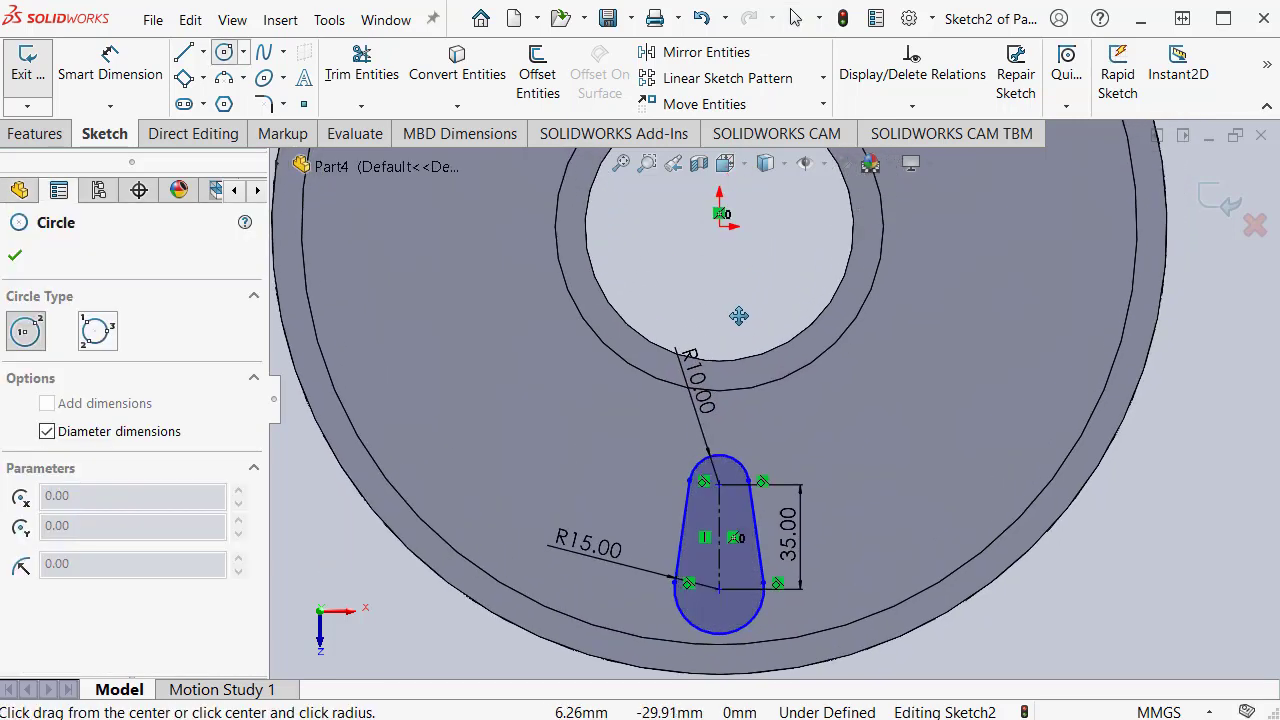
pyautogui.click(719, 213)
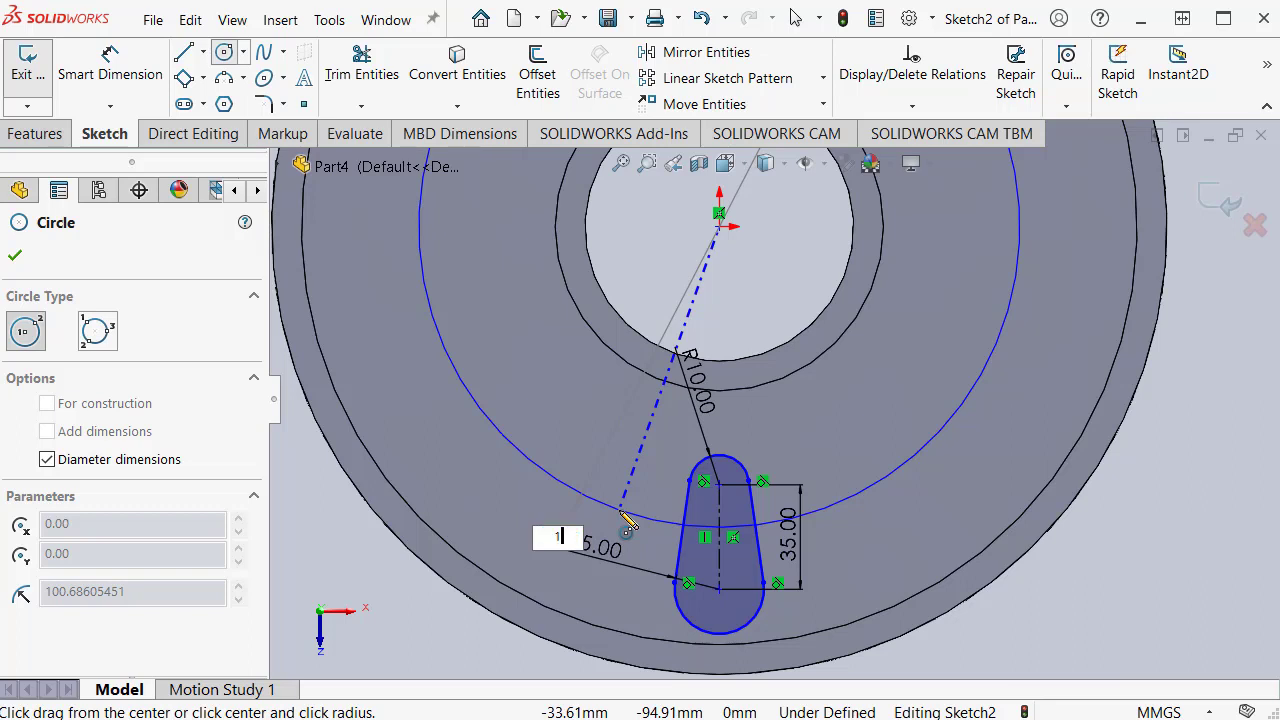
pyautogui.write('195')
pyautogui.press('Return')
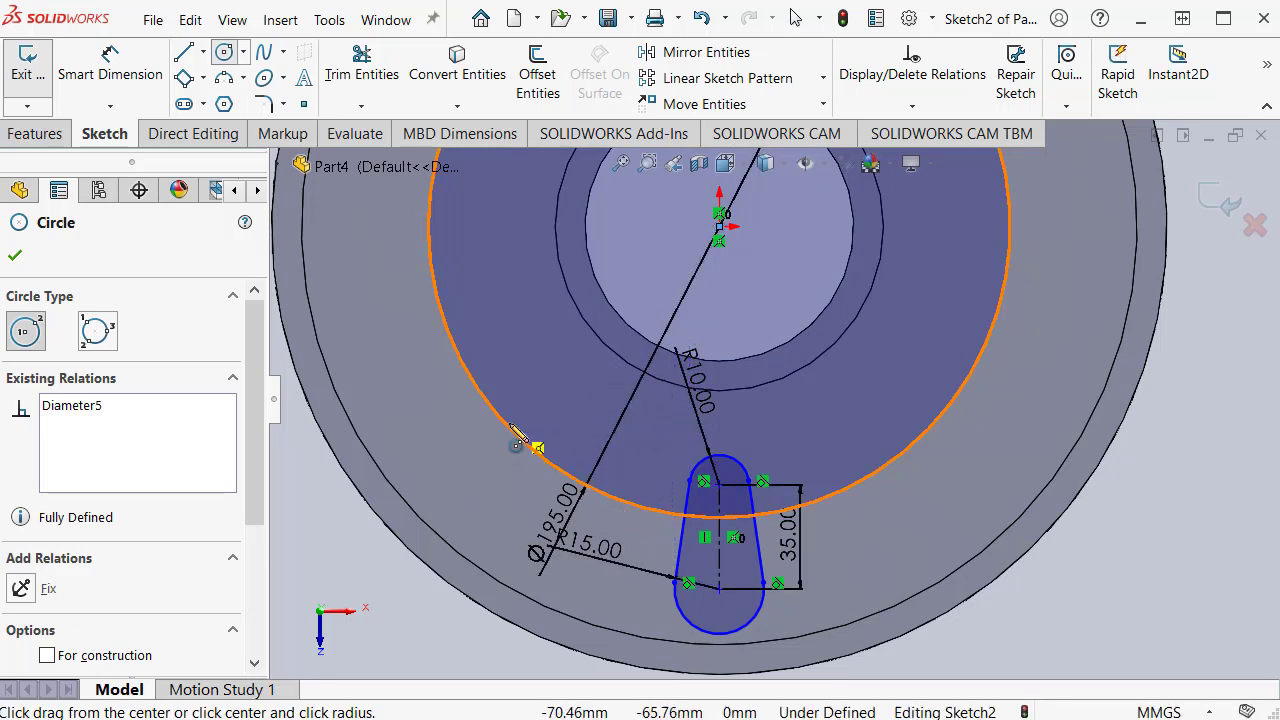
pyautogui.moveTo(254, 485); pyautogui.dragTo(254, 592)
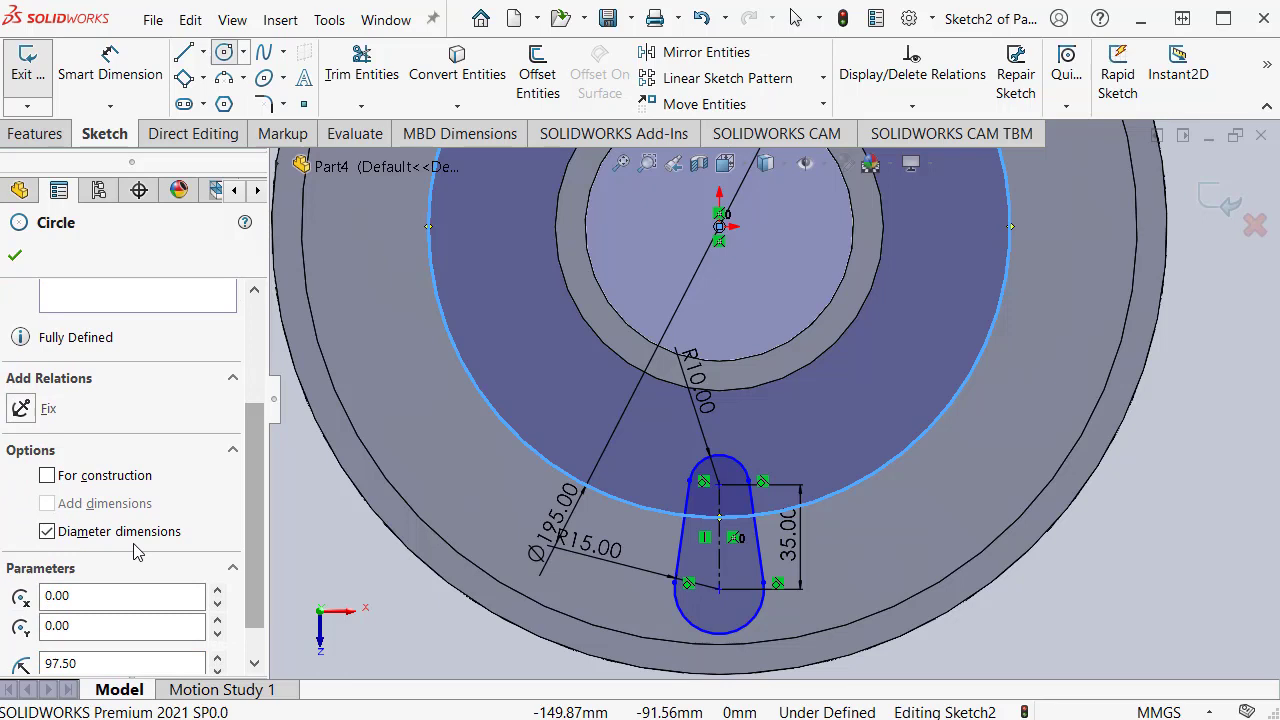
pyautogui.click(47, 477)
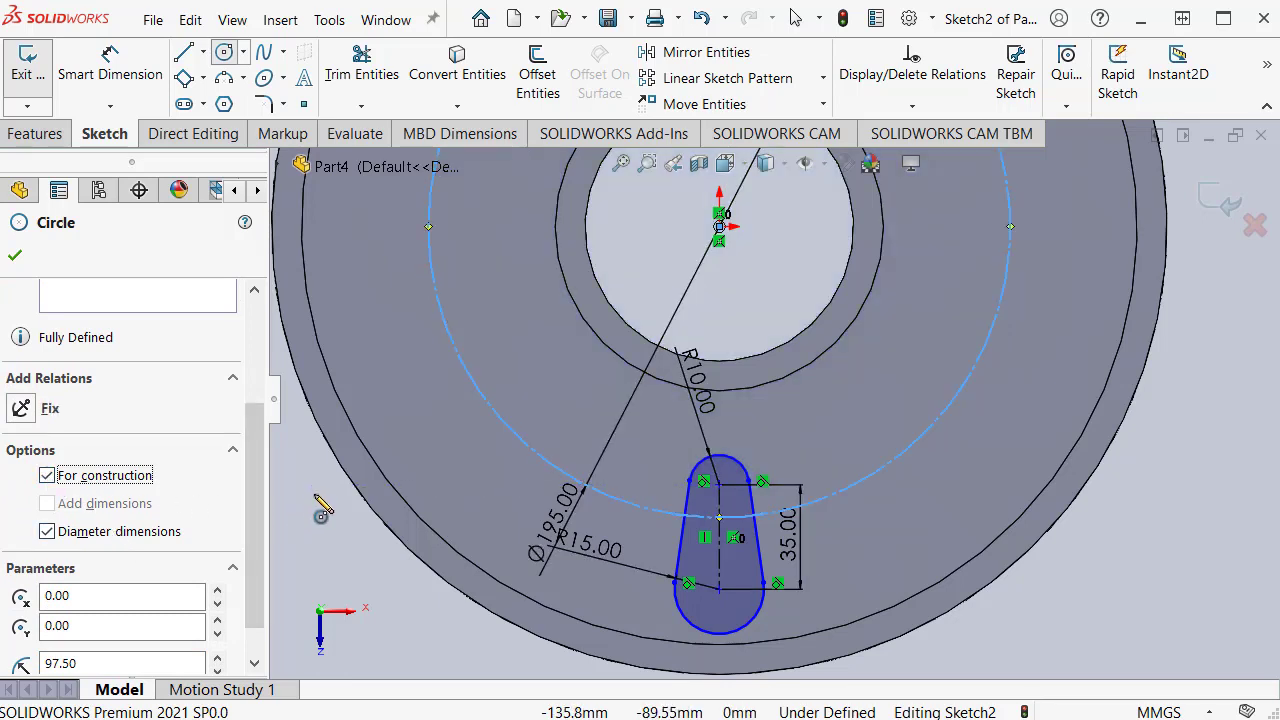
pyautogui.press('Escape')
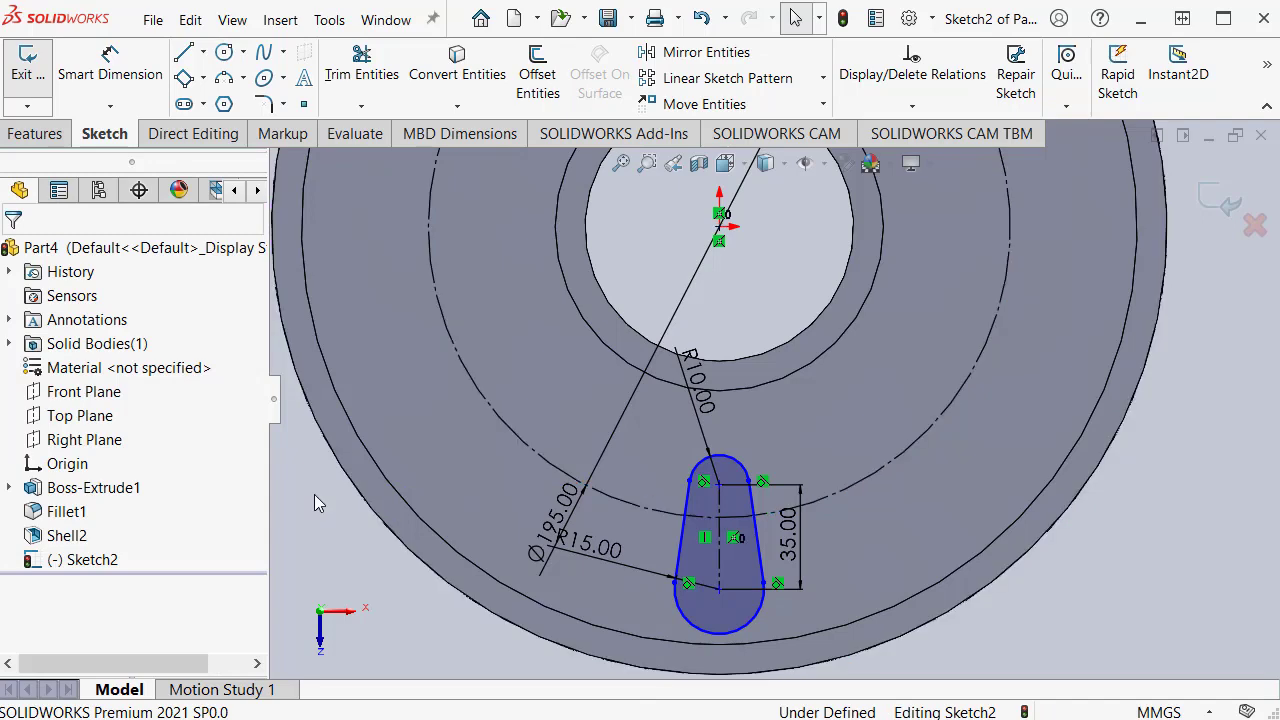
# - Make the midpoint of the slot's centerline coincident with the 195 mm construction circle and exit the sketch
pyautogui.scroll(-5, 700, 530)
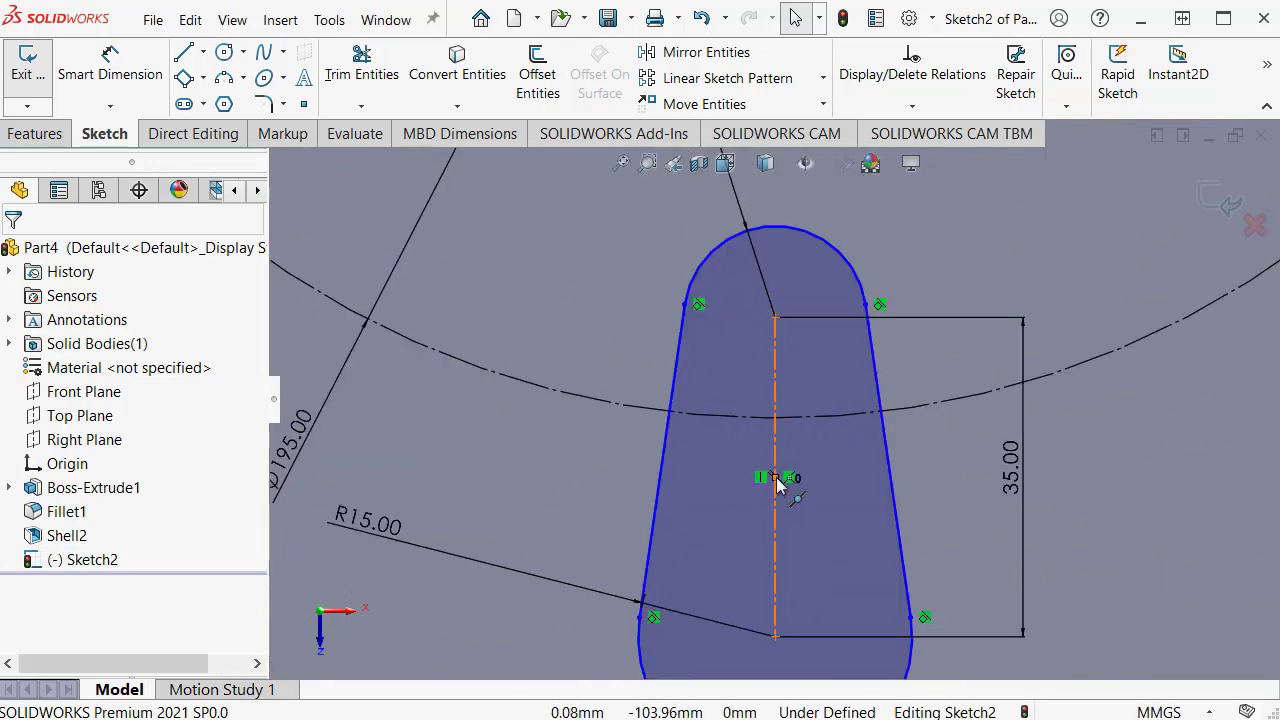
pyautogui.click(778, 482)
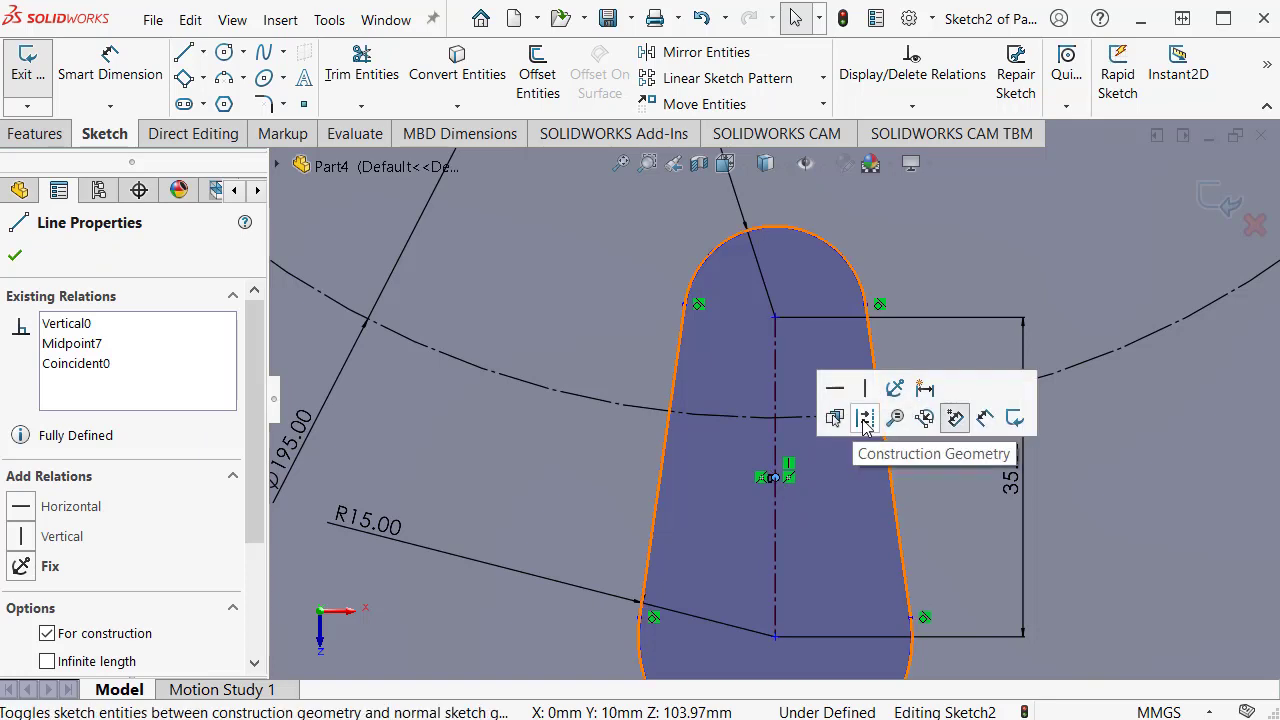
pyautogui.keyDown('ctrl'); pyautogui.click(625, 410); pyautogui.keyUp('ctrl')
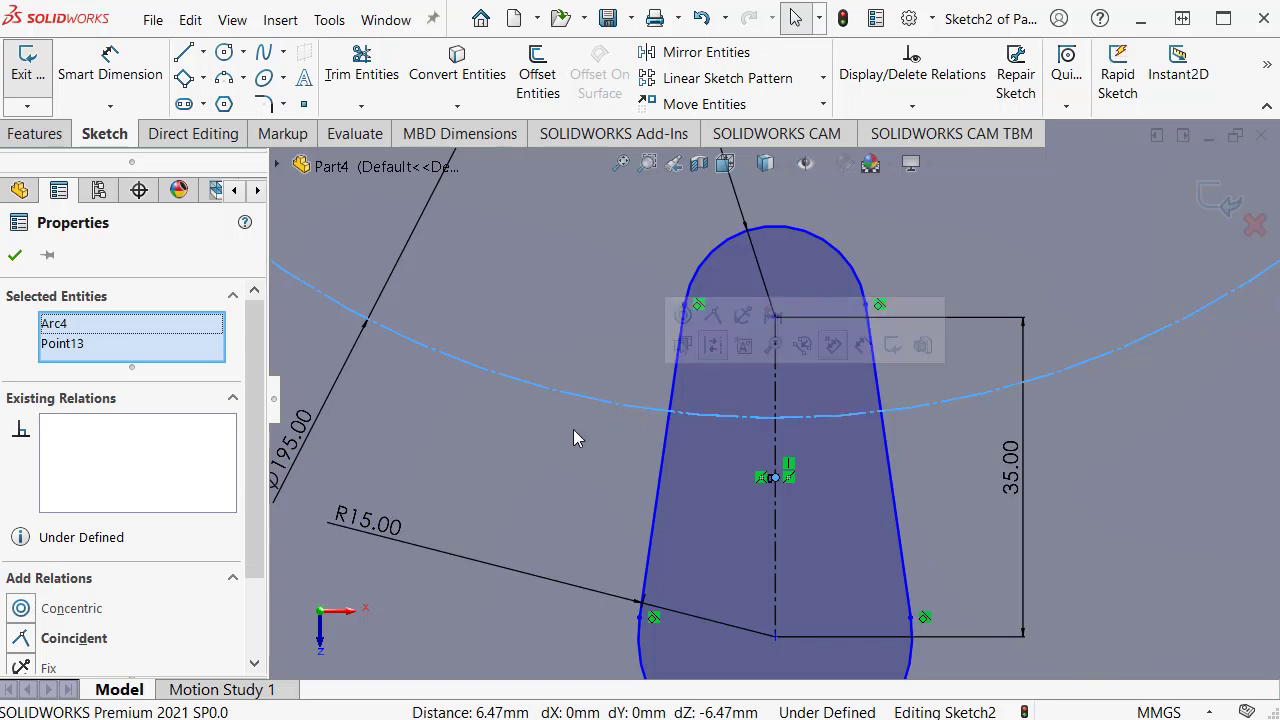
pyautogui.scroll(-3, 252, 541)
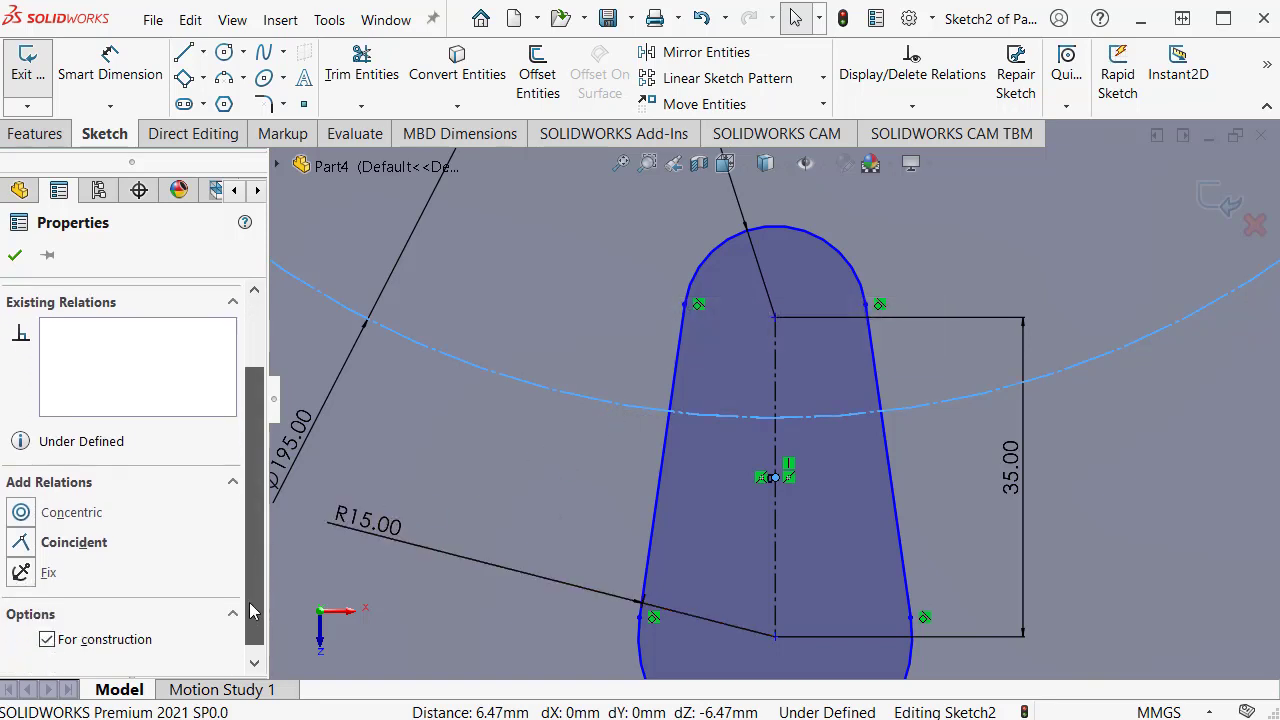
pyautogui.click(22, 543)
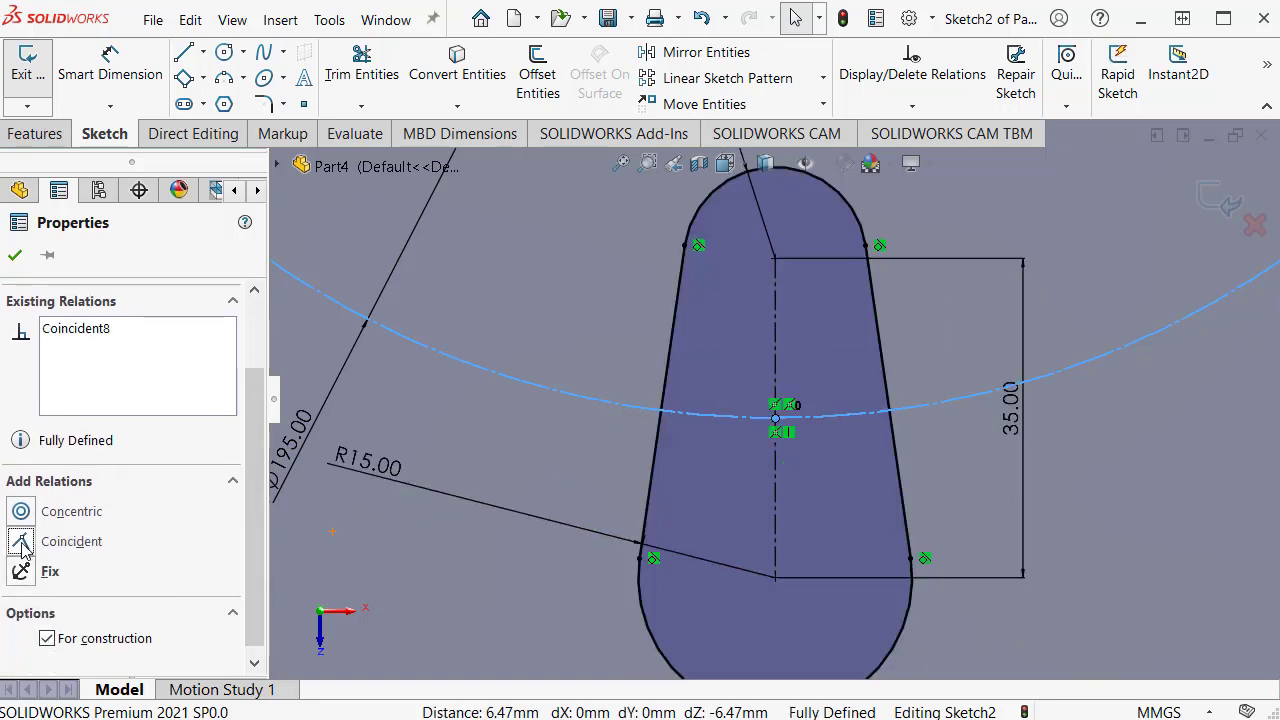
pyautogui.scroll(5, 662, 420)
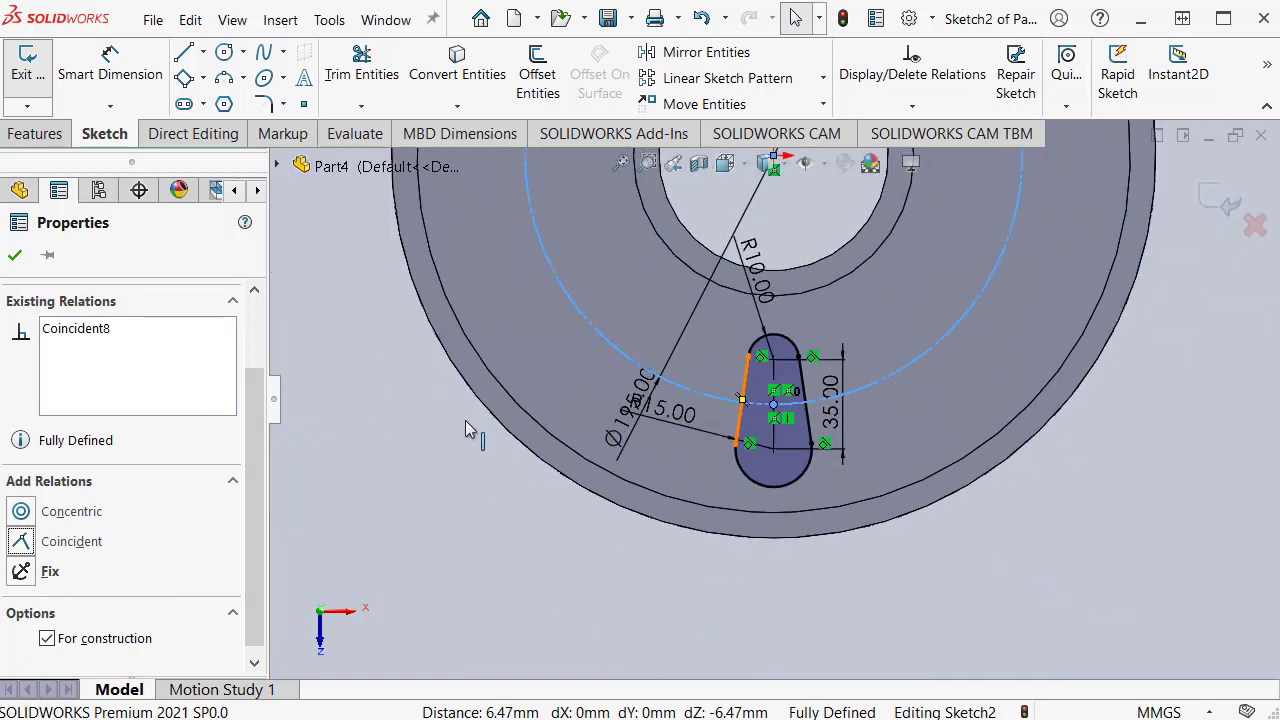
pyautogui.scroll(2, 465, 420)
pyautogui.click(364, 441)
pyautogui.scroll(2, 364, 441)
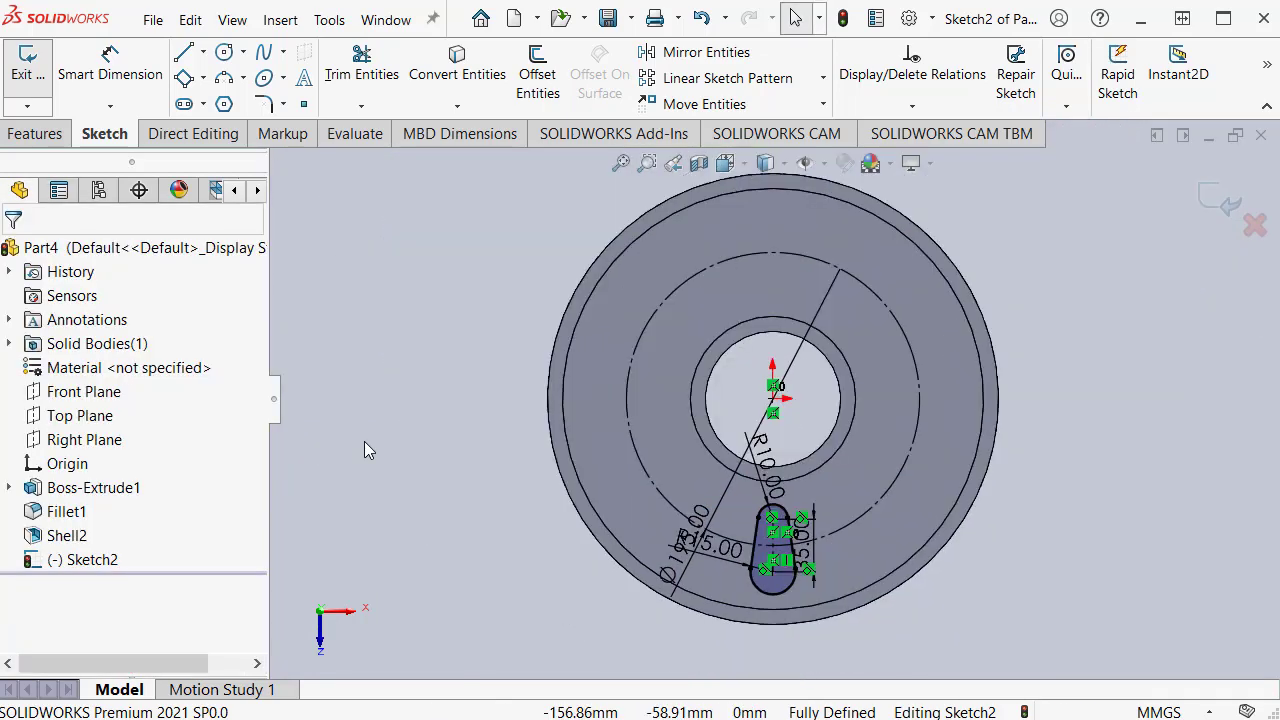
pyautogui.hotkey('ctrl', 'b')
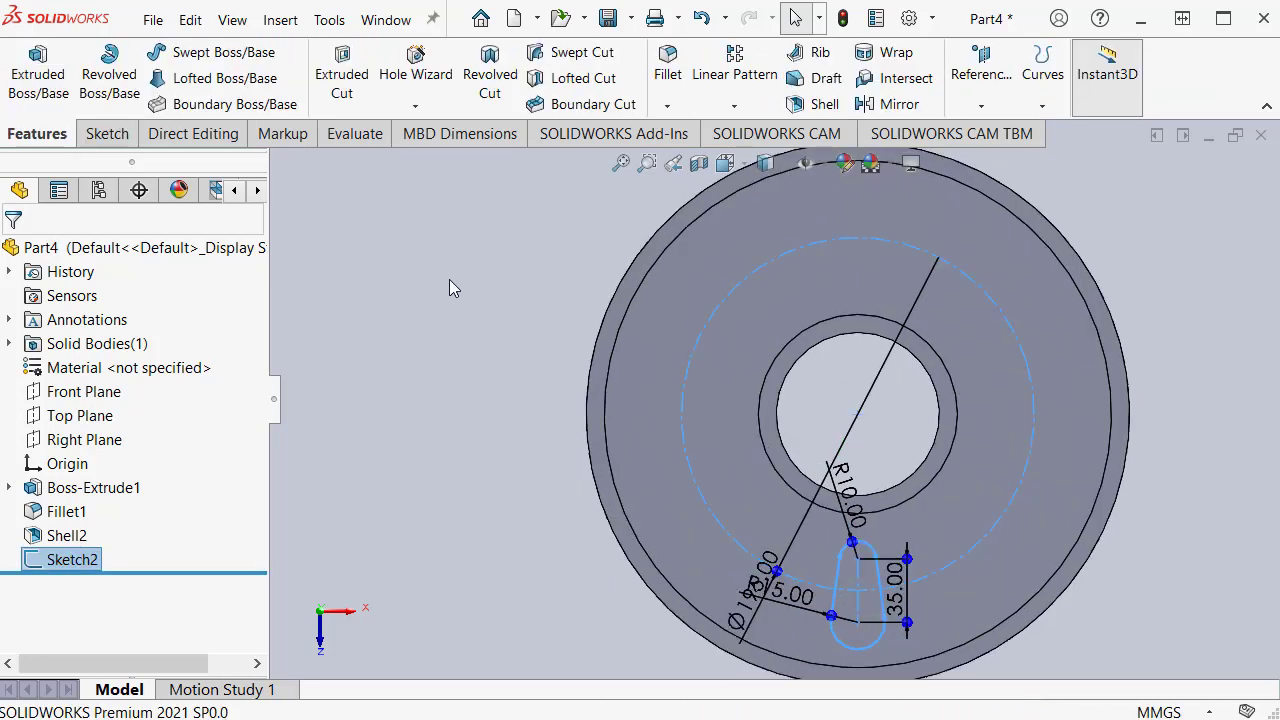
# - Cut the tapered slot profile through the inner floor with an Extruded Cut using the Up To Next end condition
pyautogui.press('s')
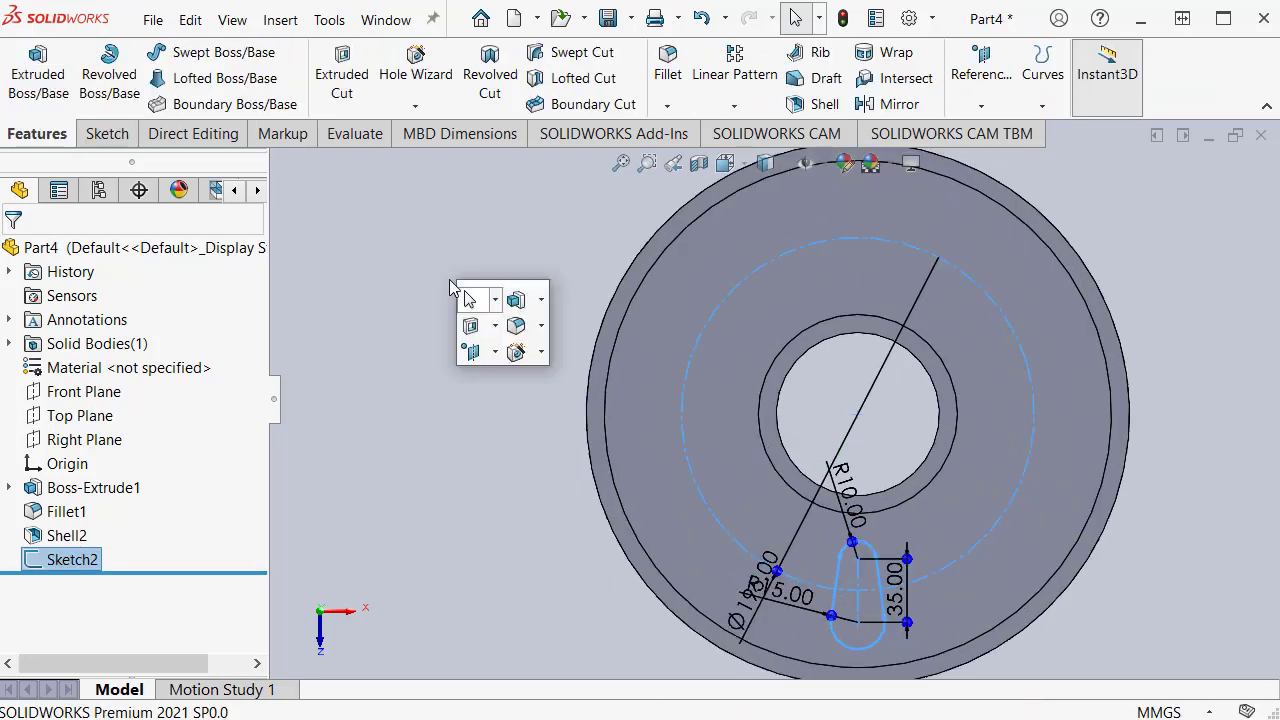
pyautogui.click(494, 327)
pyautogui.click(530, 354)
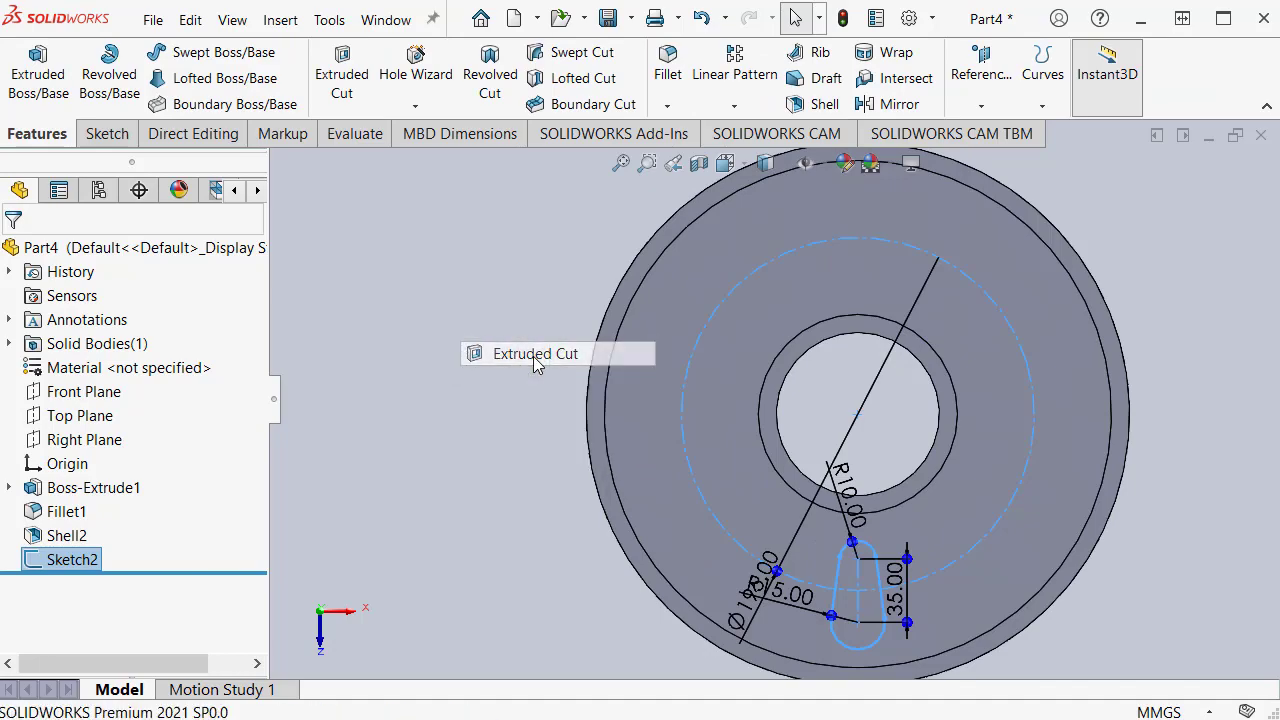
pyautogui.moveTo(672, 493); pyautogui.dragTo(542, 527, button='middle')
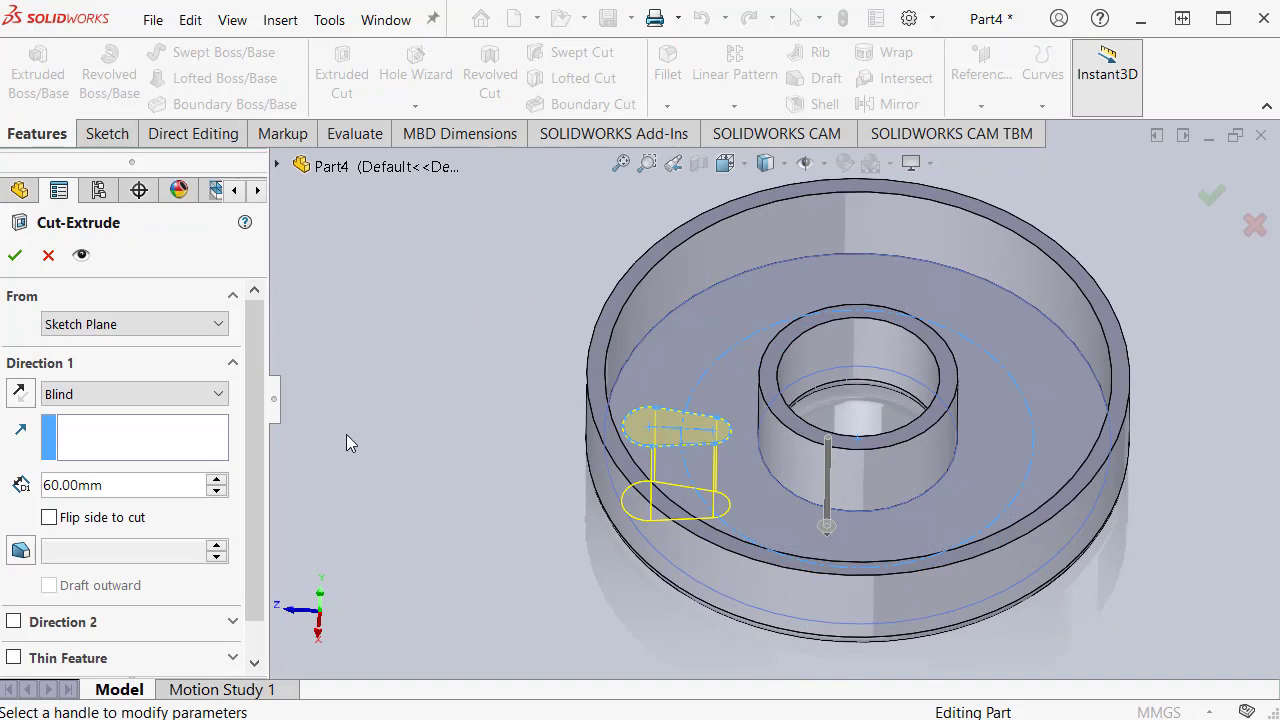
pyautogui.click(131, 396)
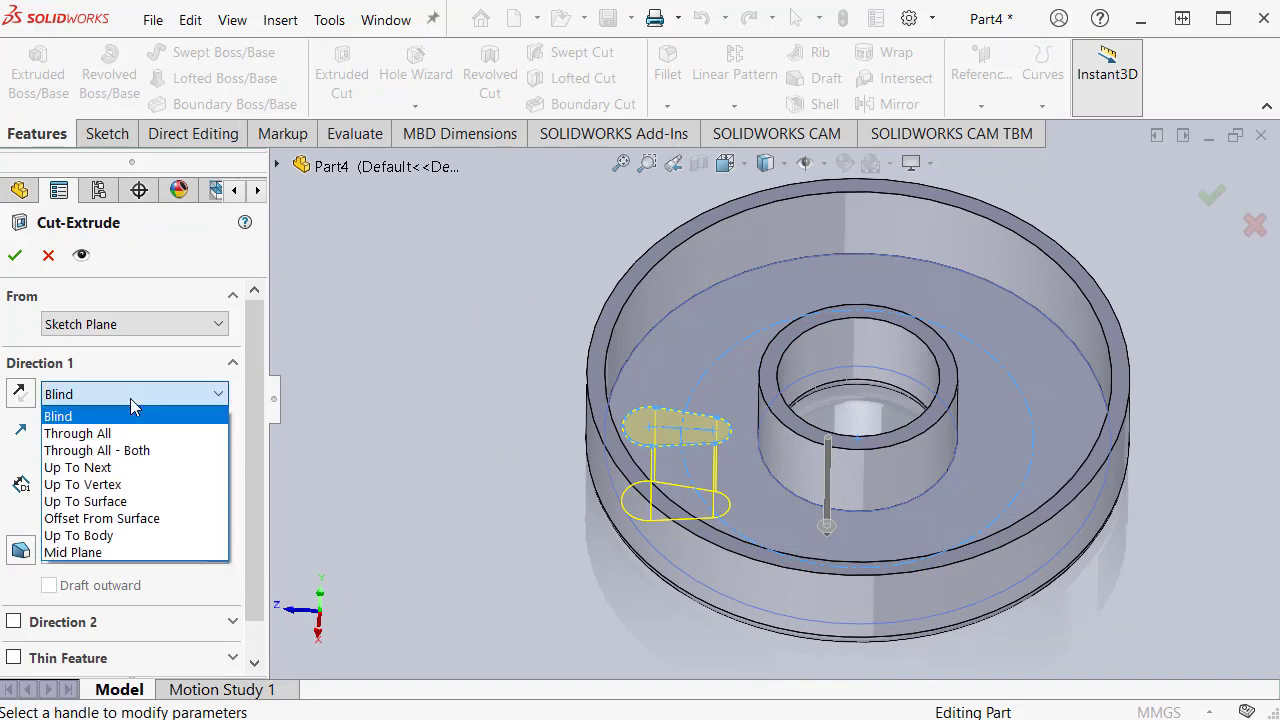
pyautogui.click(110, 473)
pyautogui.scroll(3, 486, 504)
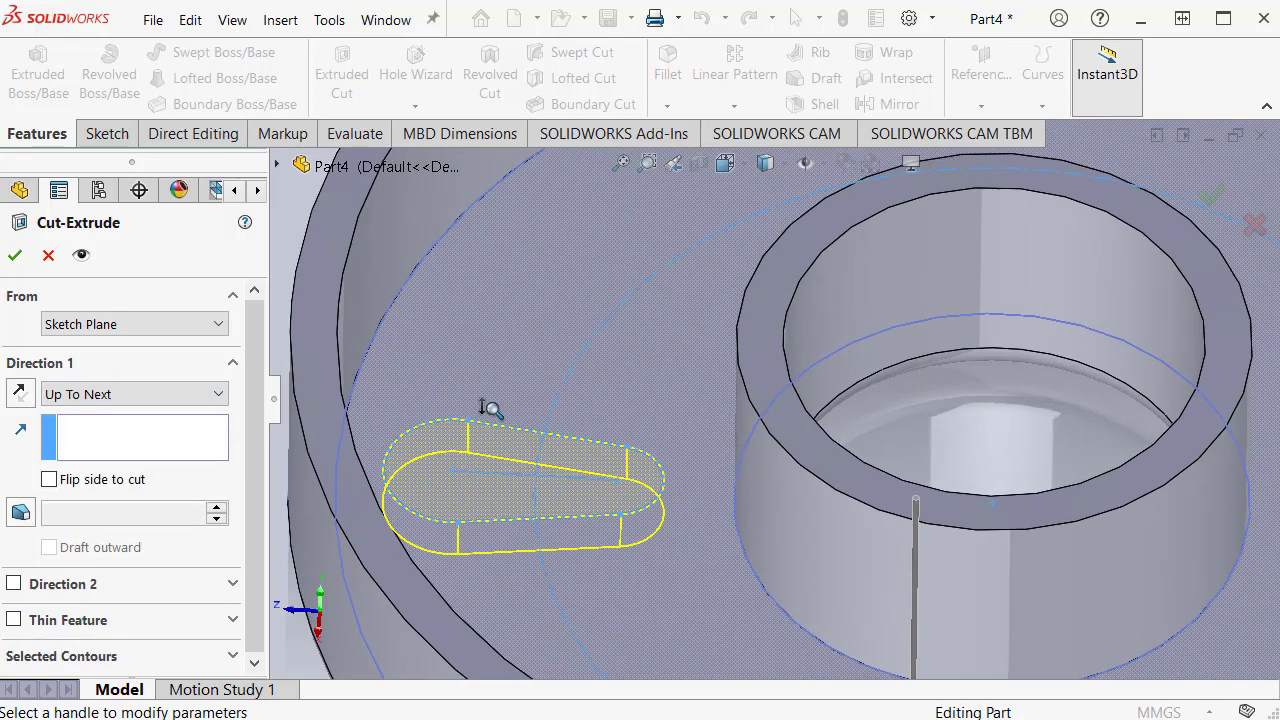
pyautogui.scroll(-2, 480, 487)
pyautogui.moveTo(480, 487)
pyautogui.mouseDown(button='middle')
pyautogui.moveTo(491, 220)
pyautogui.moveTo(475, 464)
pyautogui.mouseUp(button='middle')
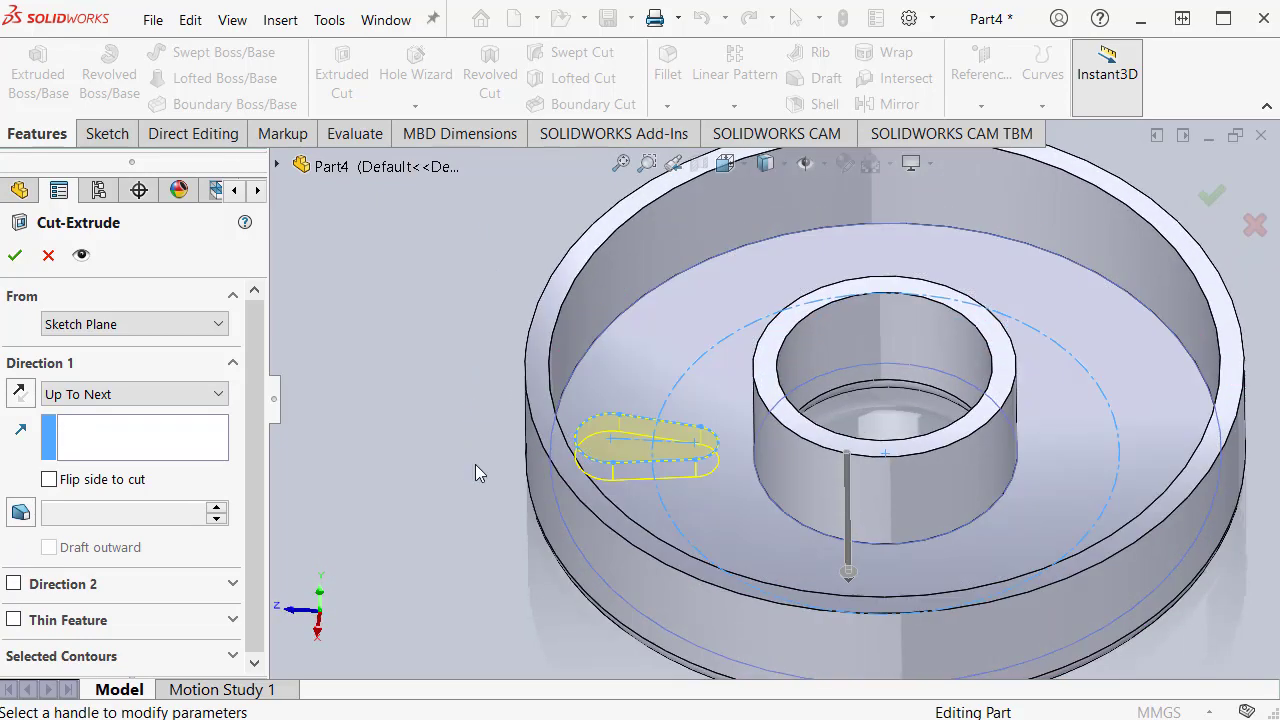
pyautogui.click(14, 255)
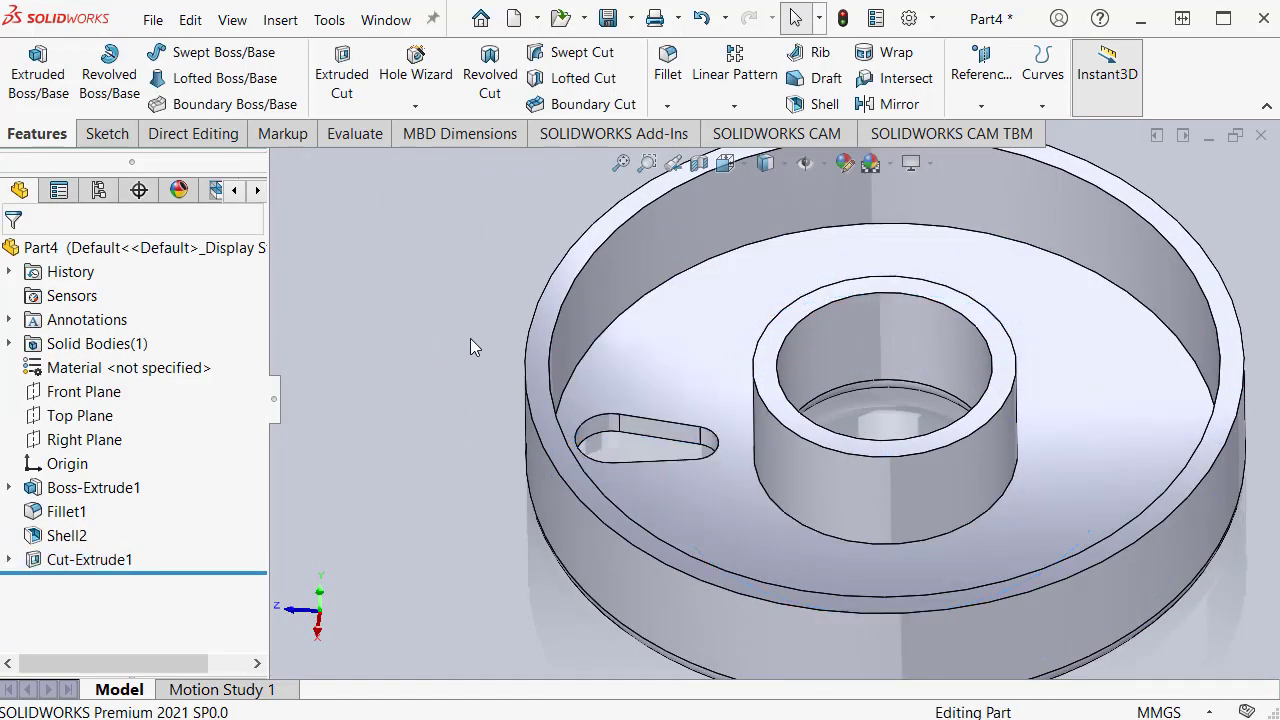
# - Start a circular pattern with the tapered slot cut as the feature to pattern
pyautogui.hotkey('ctrl', '7')
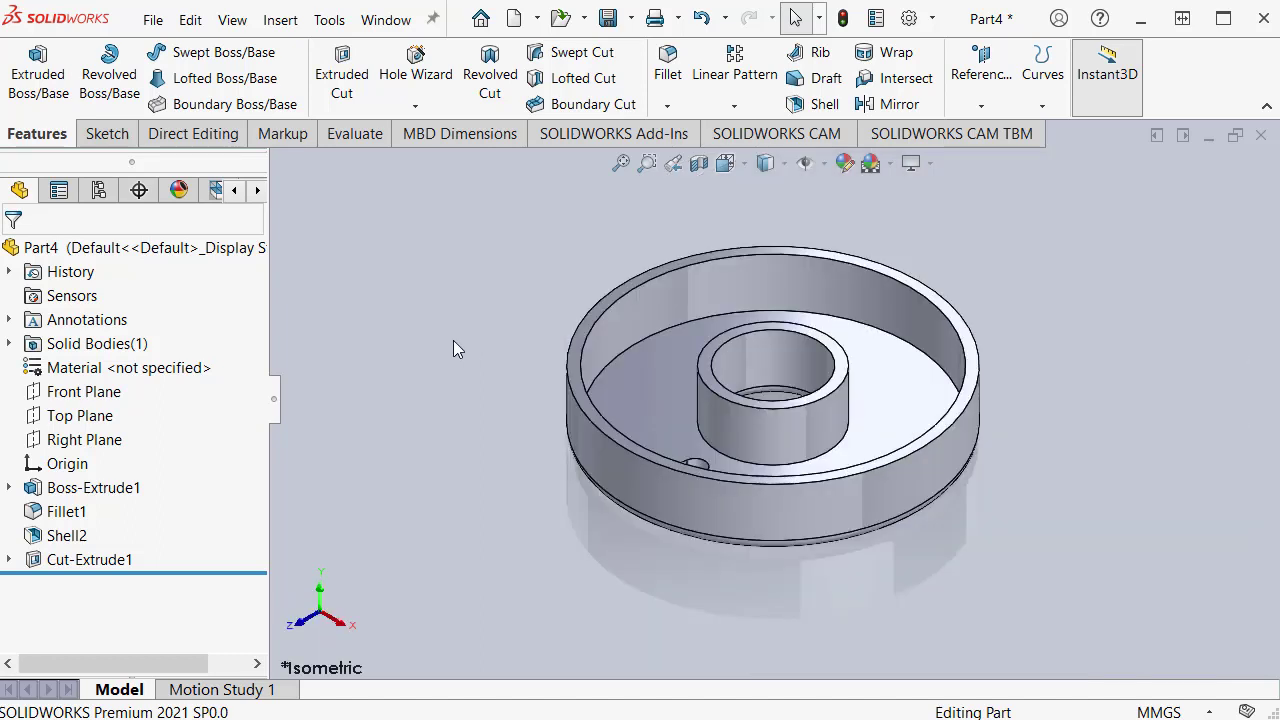
pyautogui.moveTo(568, 370); pyautogui.dragTo(543, 486, button='middle')
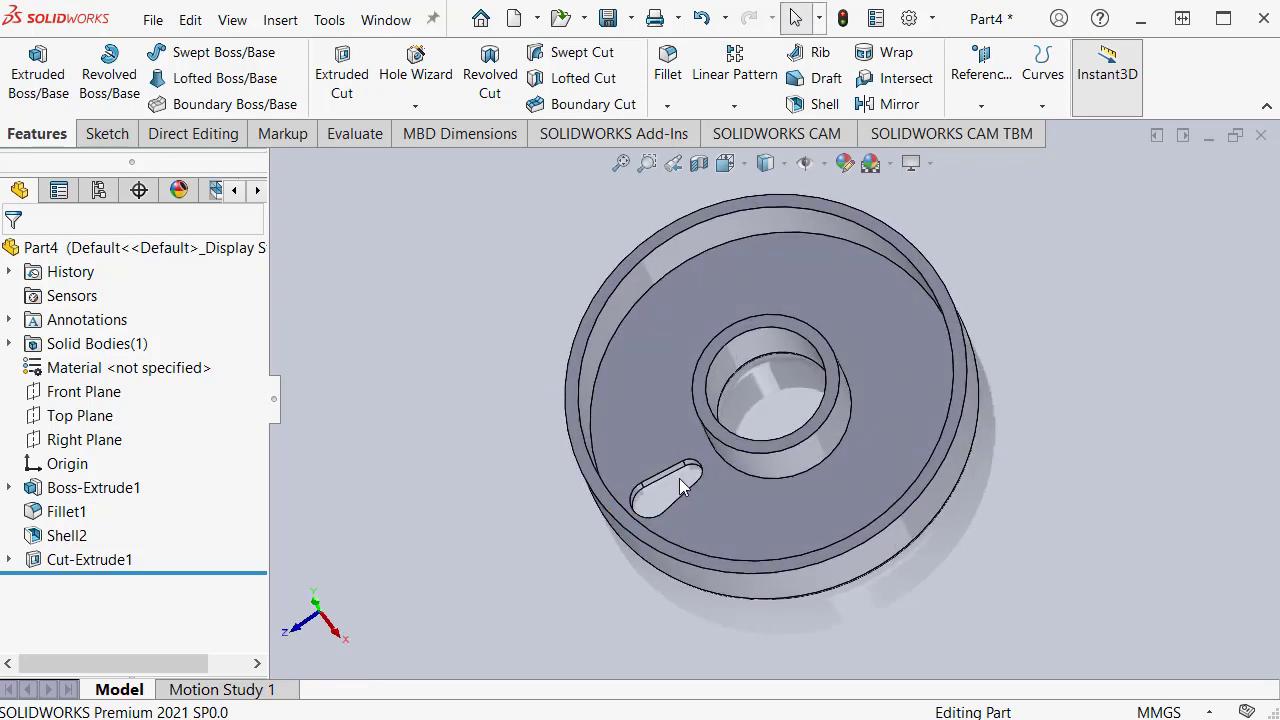
pyautogui.click(736, 107)
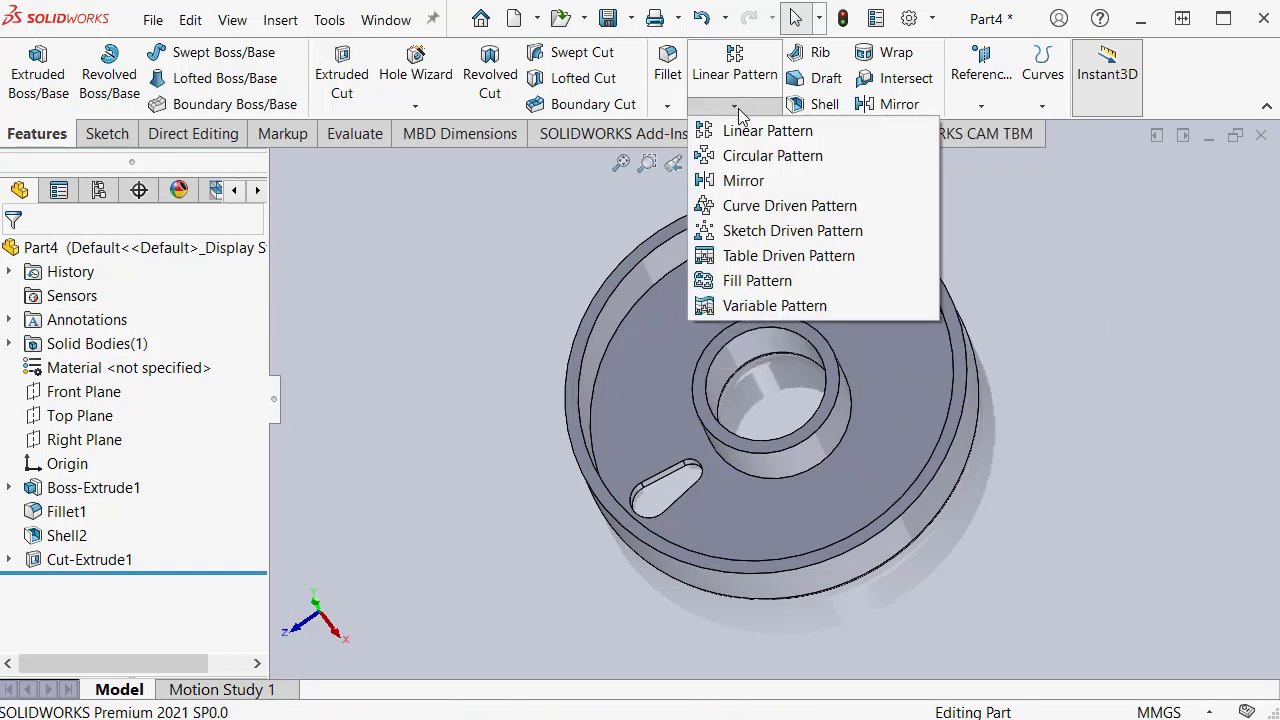
pyautogui.click(800, 156)
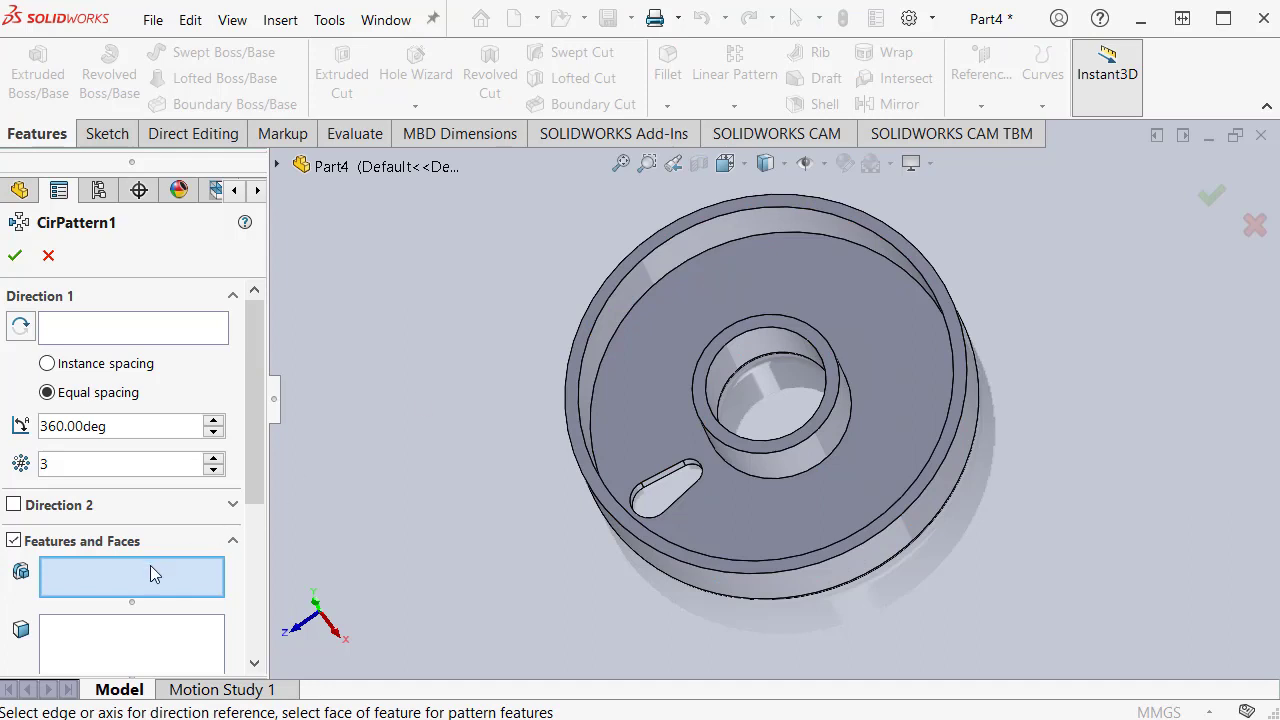
pyautogui.moveTo(253, 476); pyautogui.dragTo(249, 528)
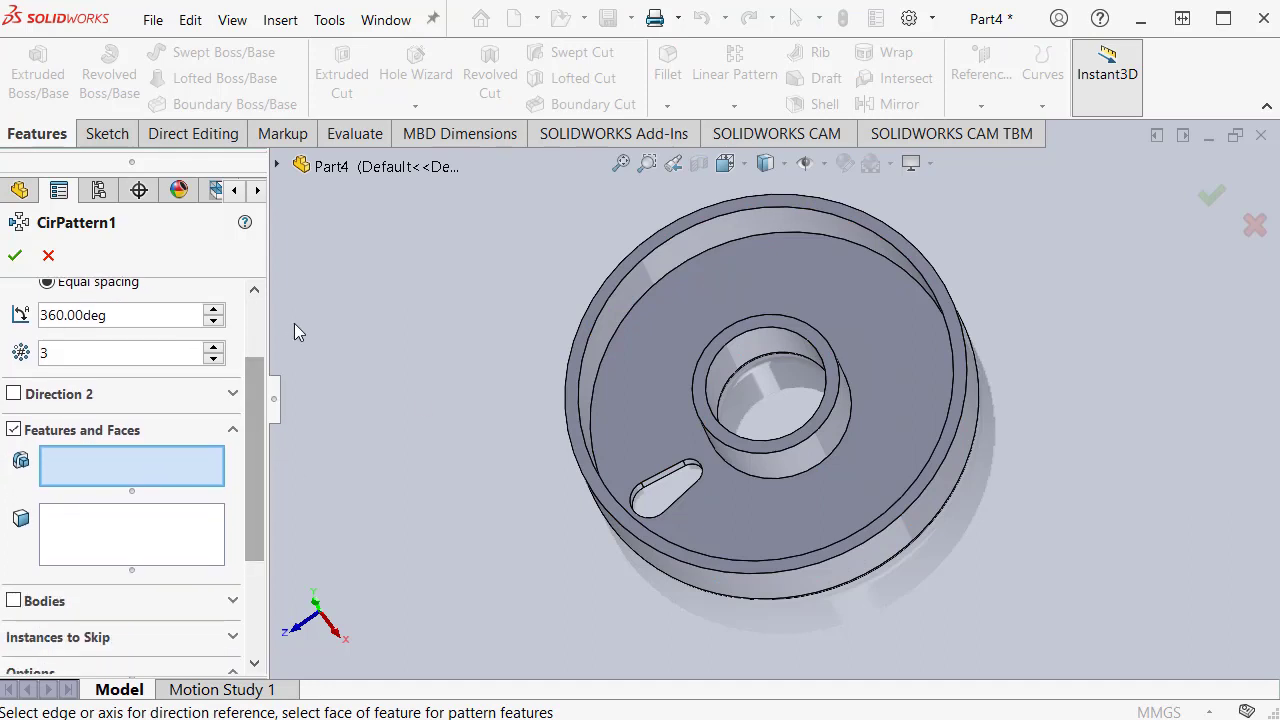
pyautogui.click(279, 167)
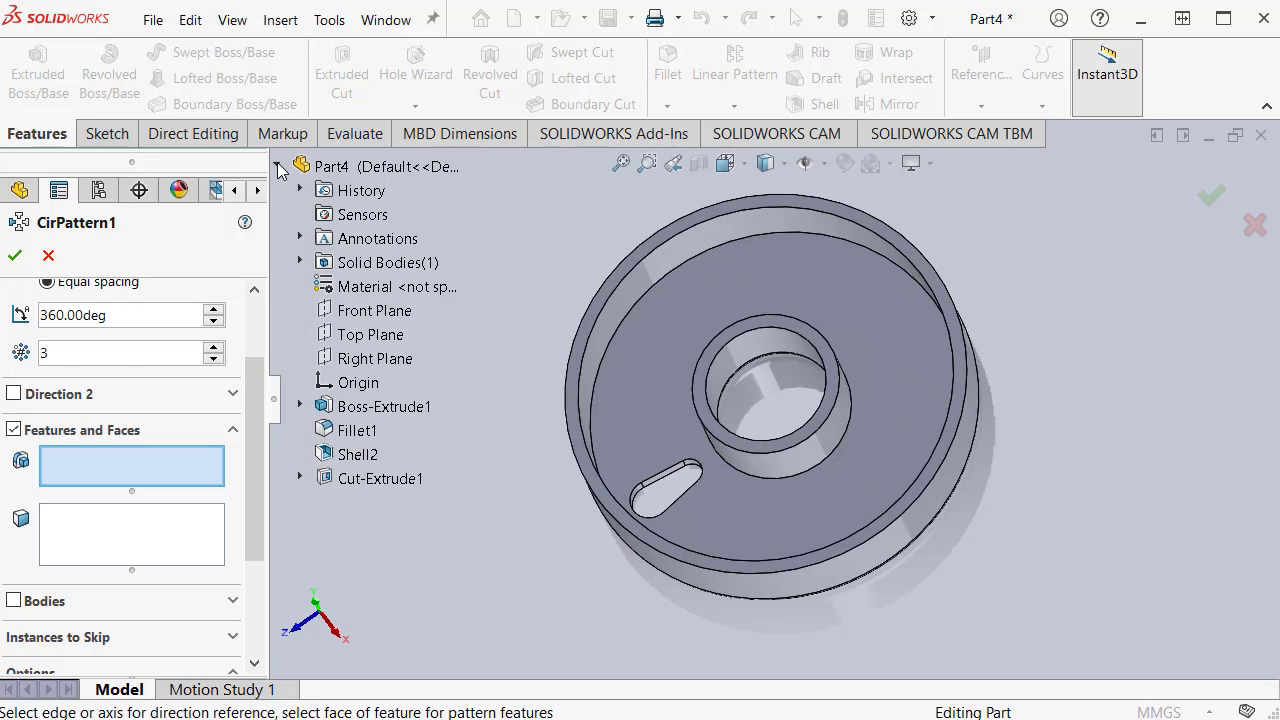
pyautogui.click(380, 479)
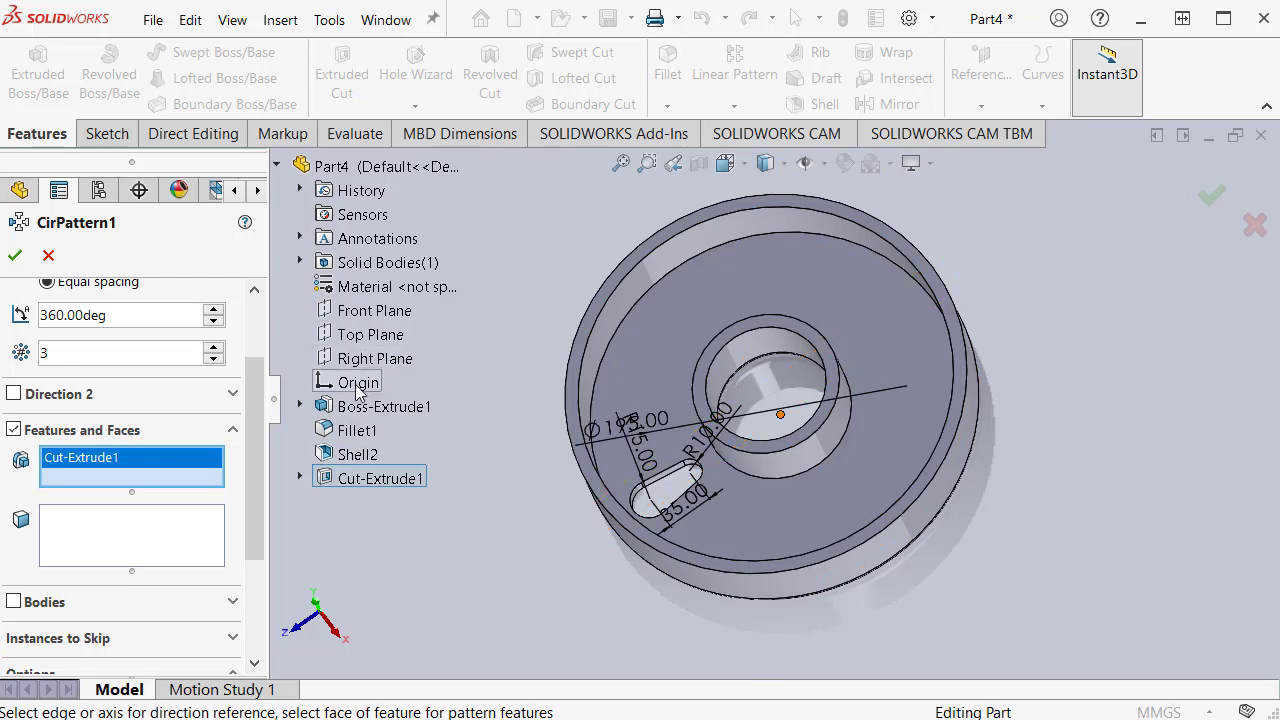
# - Complete the circular pattern about the central hub's inner cylindrical face with 12 equally spaced instances over 360 degrees
pyautogui.moveTo(258, 410); pyautogui.dragTo(264, 352)
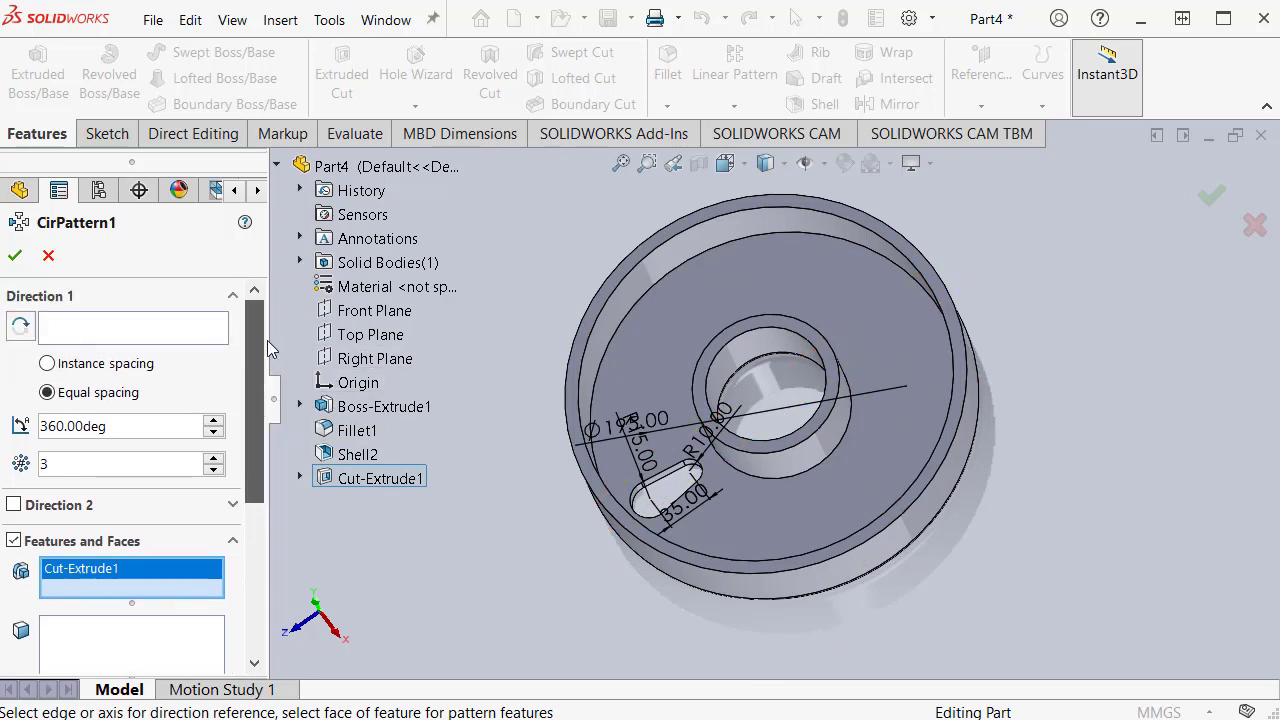
pyautogui.click(137, 335)
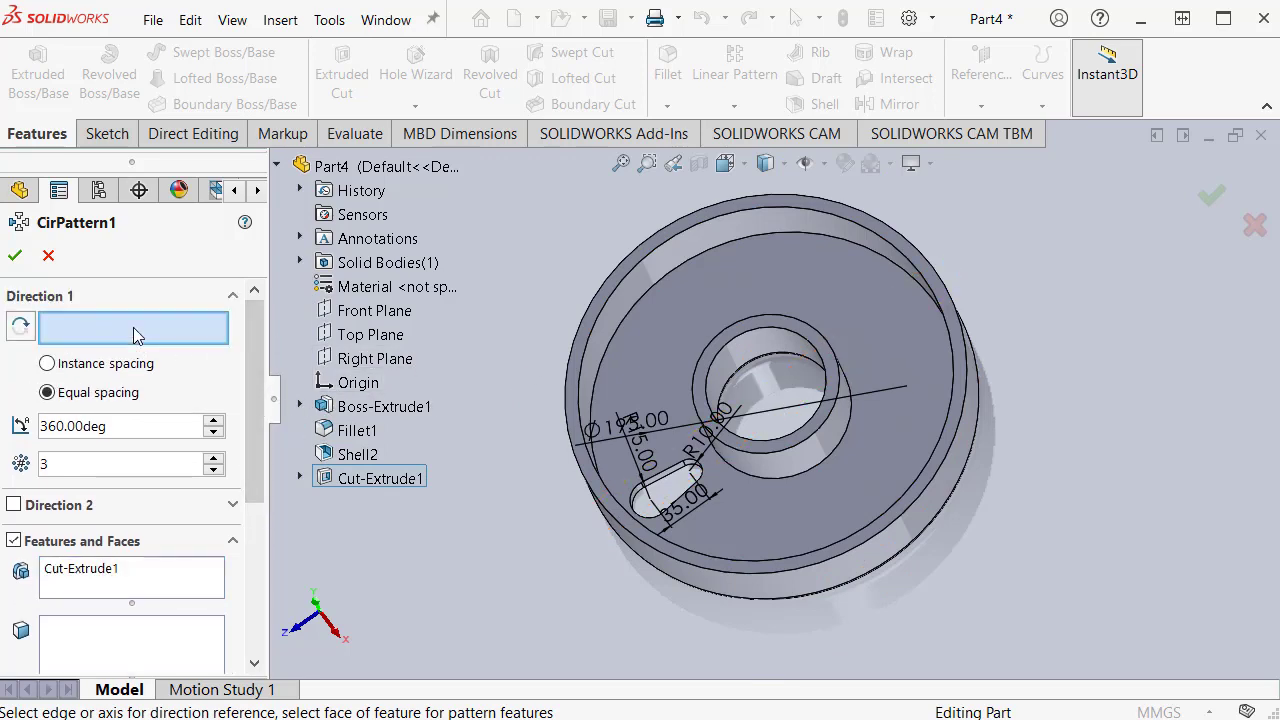
pyautogui.click(755, 348)
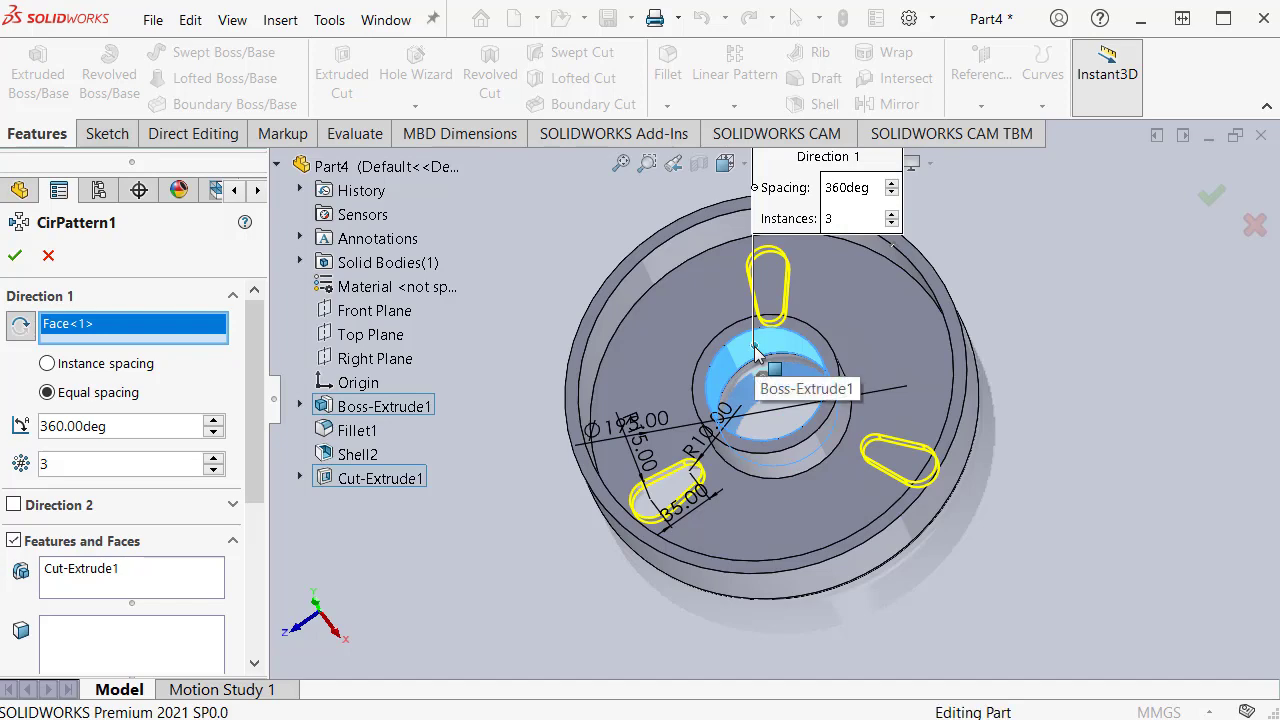
pyautogui.doubleClick(44, 464)
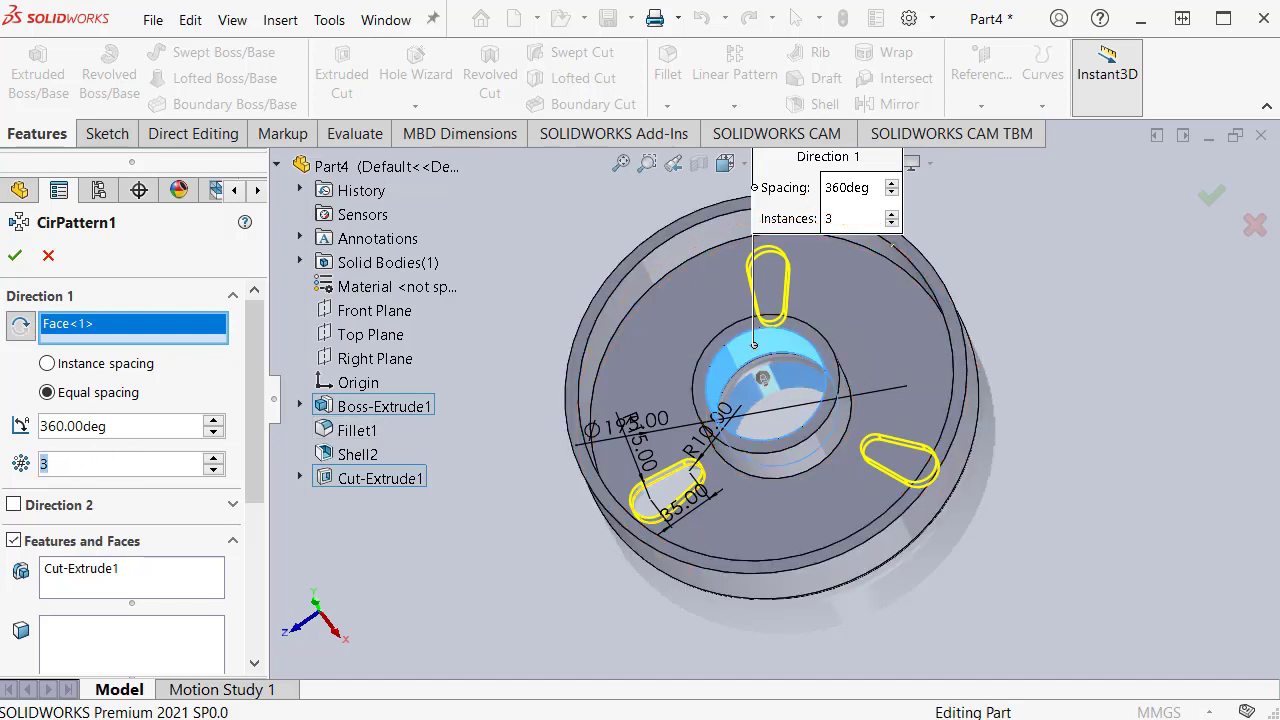
pyautogui.write('12')
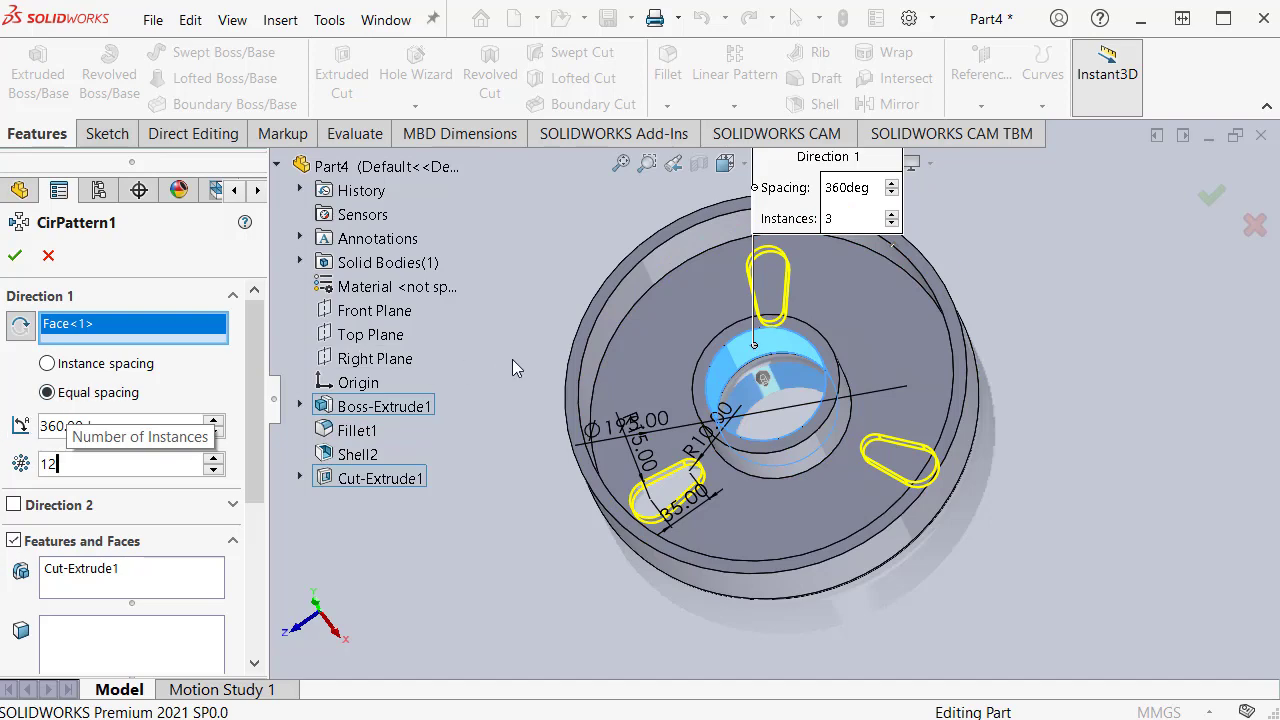
pyautogui.press('Return')
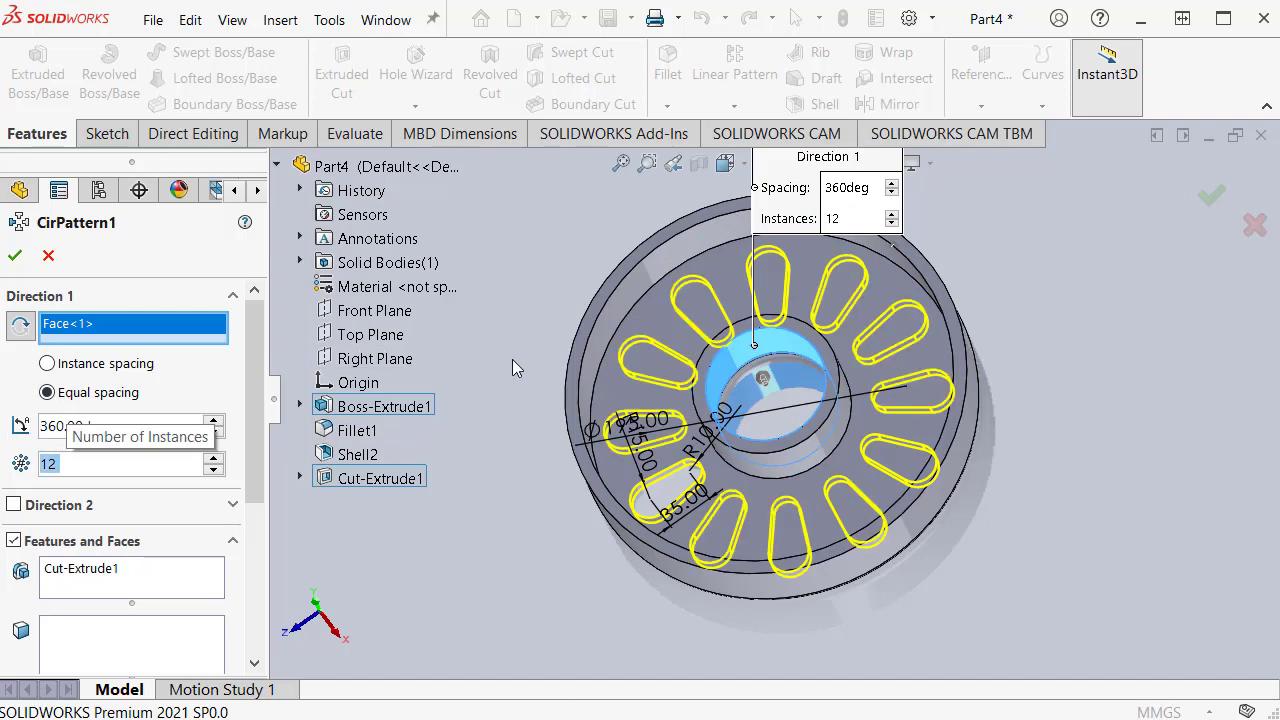
pyautogui.press('Return')
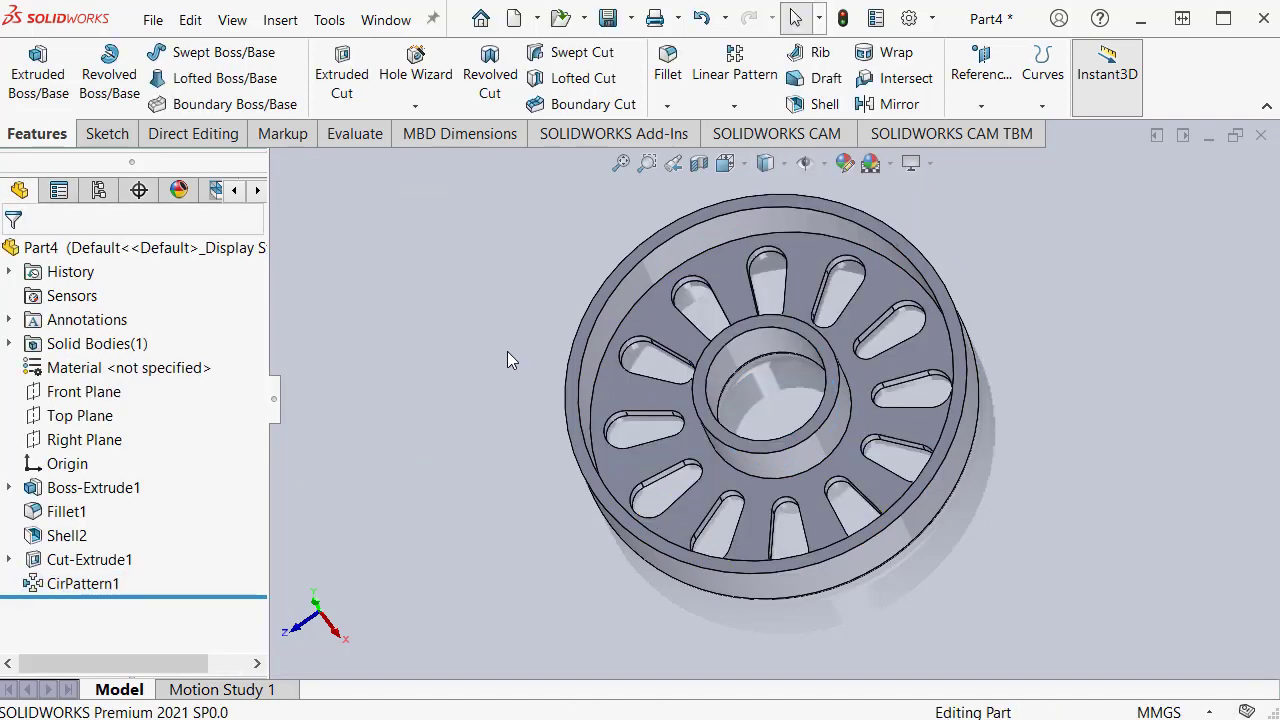
pyautogui.hotkey('ctrl', '7')
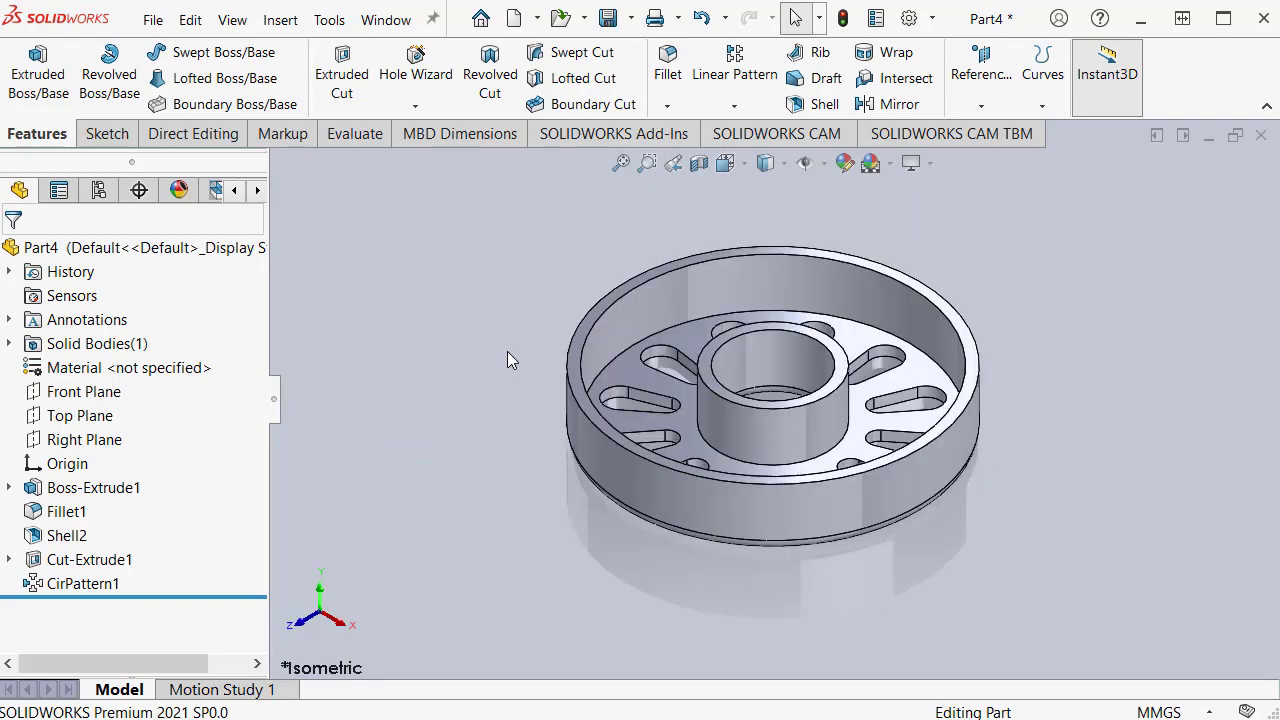